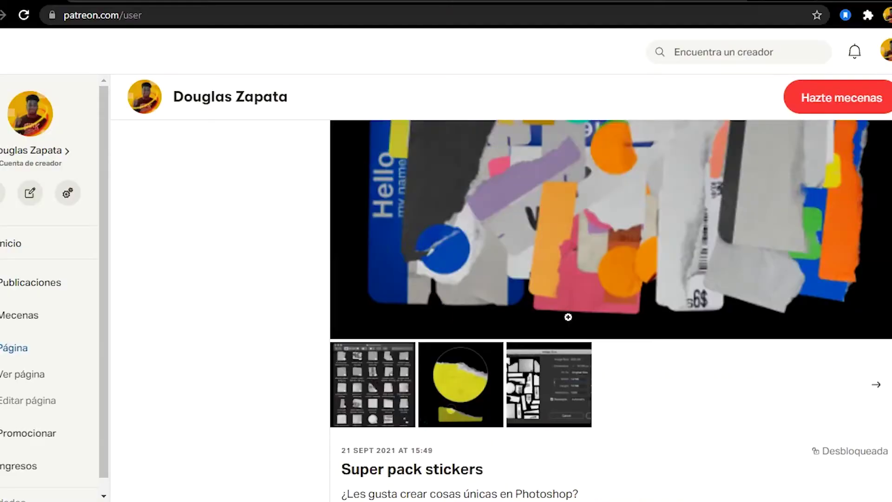
- Scroll the Patreon posts to the Super pack stickers post, then bring up the Pack-stickers-pngs folder in File Explorer
{"action": "scroll", "coordinate": [623, 360], "scroll_direction": "up", "scroll_amount": 10}
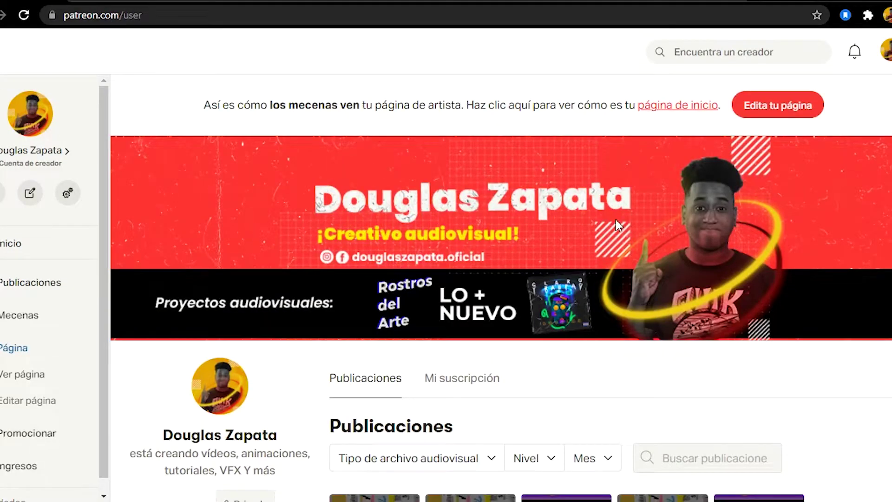
{"action": "scroll", "coordinate": [618, 228], "scroll_direction": "down", "scroll_amount": 5}
{"action": "scroll", "coordinate": [609, 242], "scroll_direction": "down", "scroll_amount": 5}
{"action": "scroll", "coordinate": [608, 242], "scroll_direction": "down", "scroll_amount": 3}
{"action": "scroll", "coordinate": [606, 252], "scroll_direction": "down", "scroll_amount": 3}
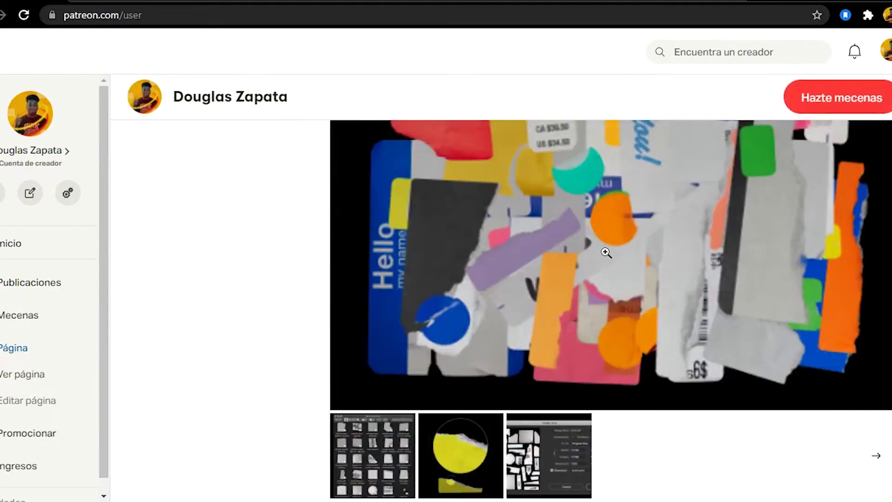
{"action": "scroll", "coordinate": [606, 252], "scroll_direction": "down", "scroll_amount": 5}
{"action": "scroll", "coordinate": [603, 259], "scroll_direction": "down", "scroll_amount": 6}
{"action": "scroll", "coordinate": [602, 268], "scroll_direction": "down", "scroll_amount": 7}
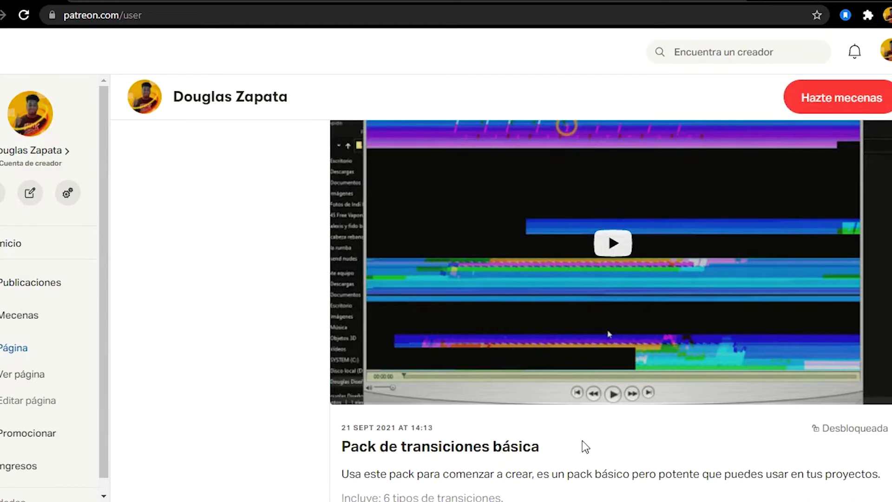
{"action": "scroll", "coordinate": [582, 441], "scroll_direction": "up", "scroll_amount": 6}
{"action": "scroll", "coordinate": [581, 439], "scroll_direction": "up", "scroll_amount": 5}
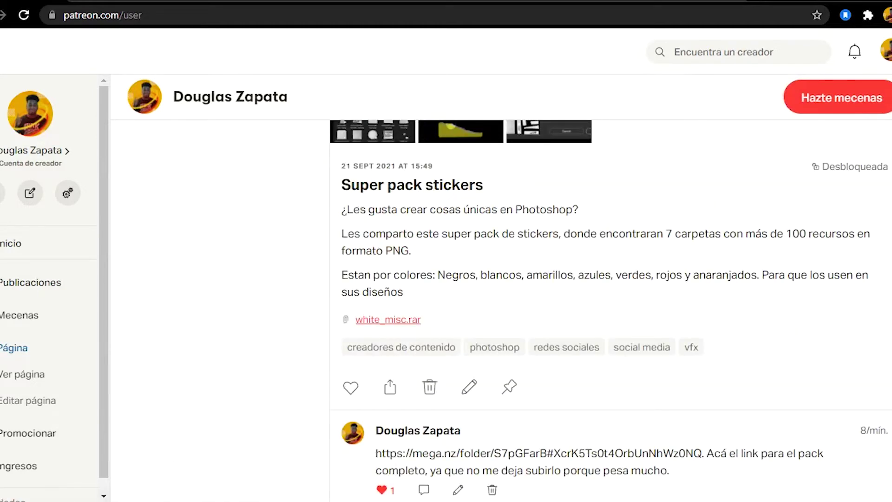
{"action": "left_click", "coordinate": [80, 464]}
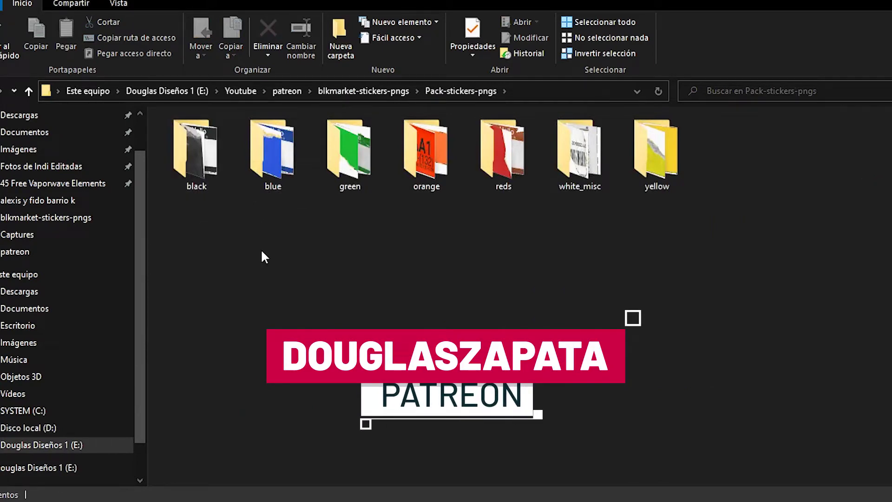
- Open the black, blue, green and orange sticker folders in turn, returning to Pack-stickers-pngs after each
{"action": "double_click", "coordinate": [217, 152]}
{"action": "left_click", "coordinate": [28, 91]}
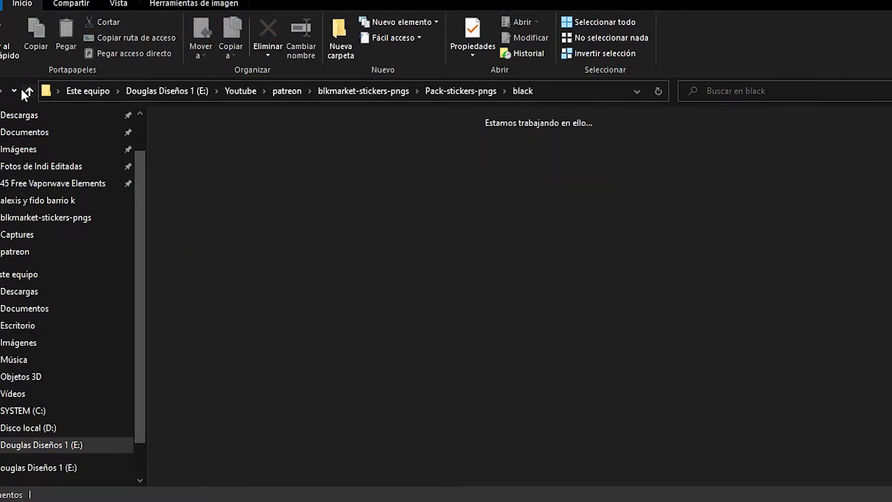
{"action": "double_click", "coordinate": [288, 175]}
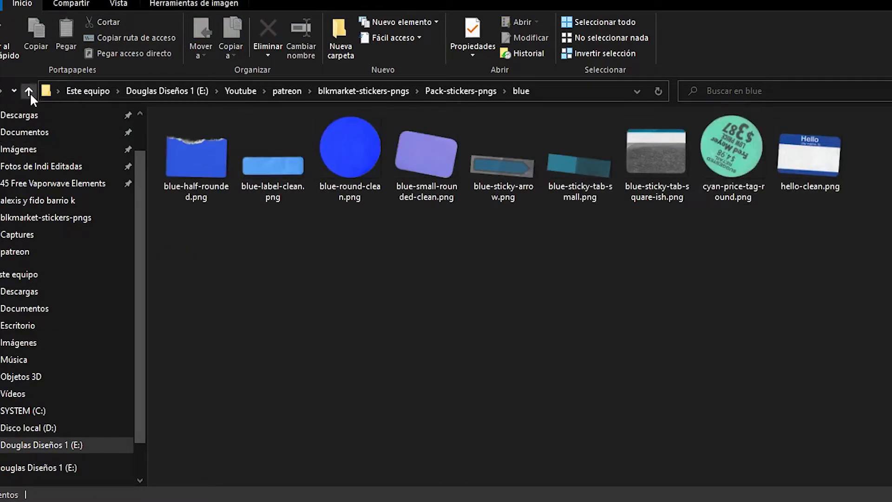
{"action": "left_click", "coordinate": [29, 92]}
{"action": "double_click", "coordinate": [348, 153]}
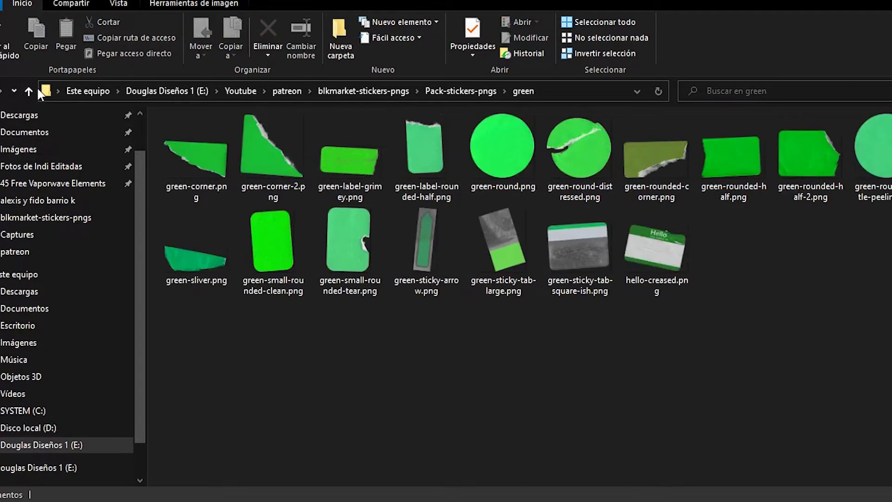
{"action": "left_click", "coordinate": [28, 93]}
{"action": "double_click", "coordinate": [438, 175]}
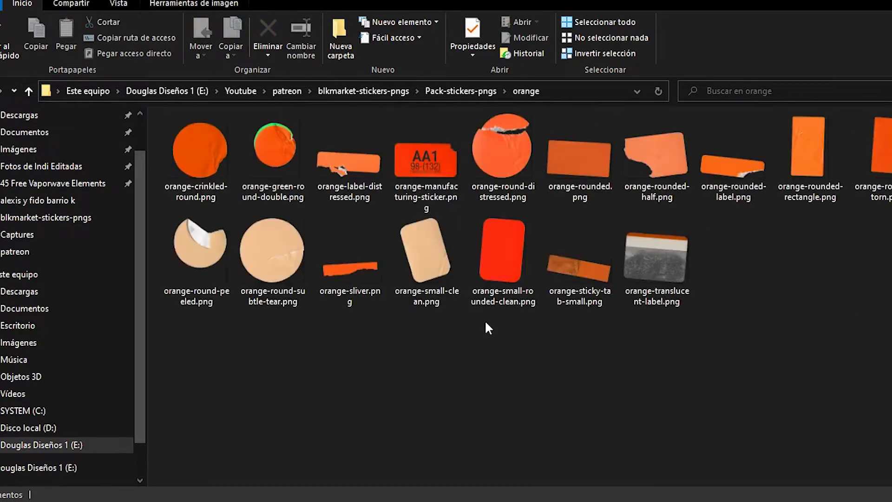
{"action": "left_click", "coordinate": [29, 91]}
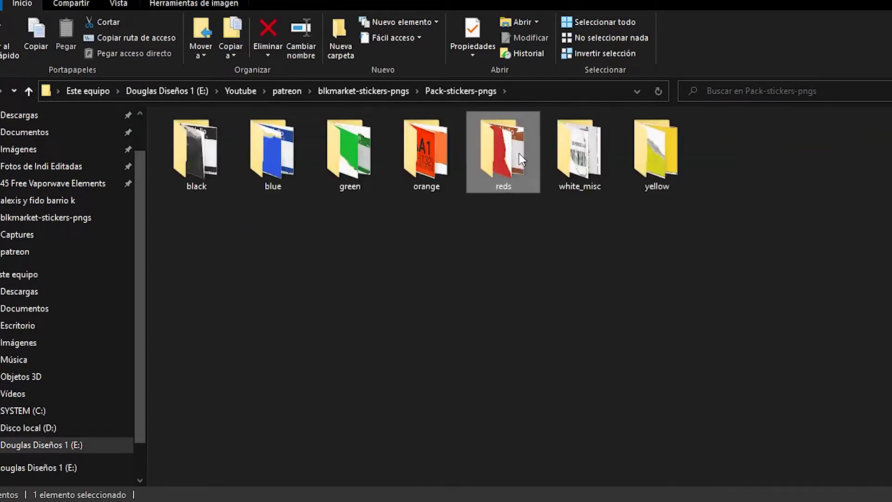
- Preview the reds, white_misc and yellow sticker folders, then return to the Patreon creator page
{"action": "double_click", "coordinate": [520, 154]}
{"action": "left_click", "coordinate": [28, 93]}
{"action": "double_click", "coordinate": [557, 165]}
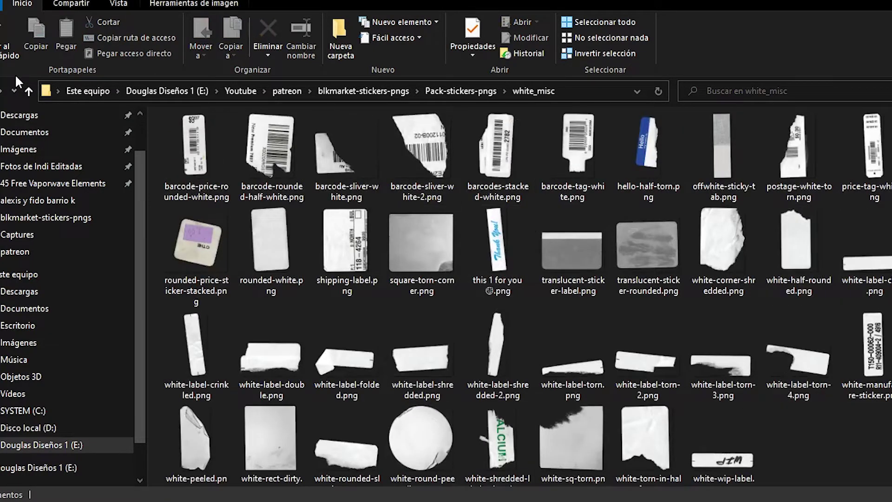
{"action": "left_click", "coordinate": [29, 92]}
{"action": "double_click", "coordinate": [657, 157]}
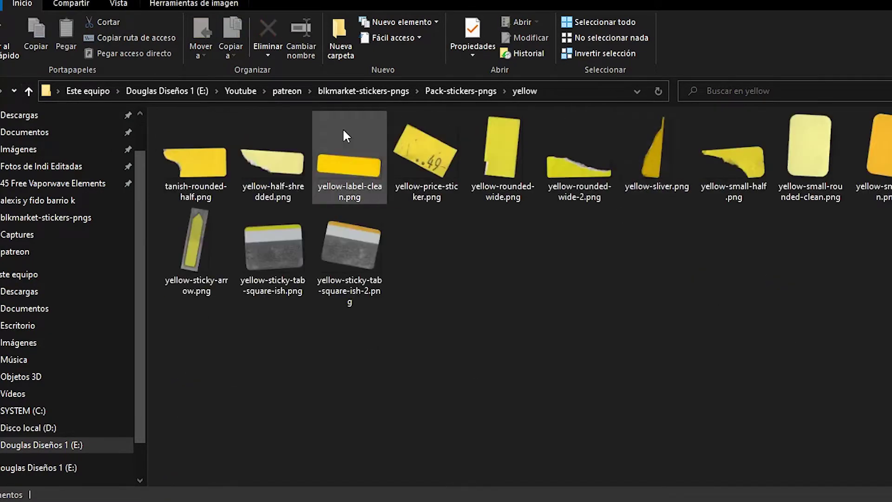
{"action": "left_click", "coordinate": [26, 98]}
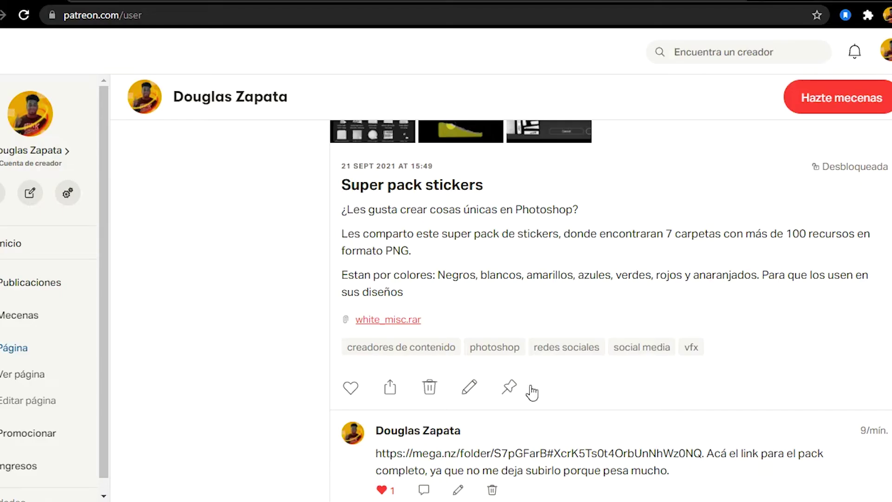
{"action": "scroll", "coordinate": [305, 285], "scroll_direction": "up", "scroll_amount": 5}
{"action": "scroll", "coordinate": [374, 327], "scroll_direction": "up", "scroll_amount": 5}
{"action": "scroll", "coordinate": [375, 327], "scroll_direction": "up", "scroll_amount": 5}
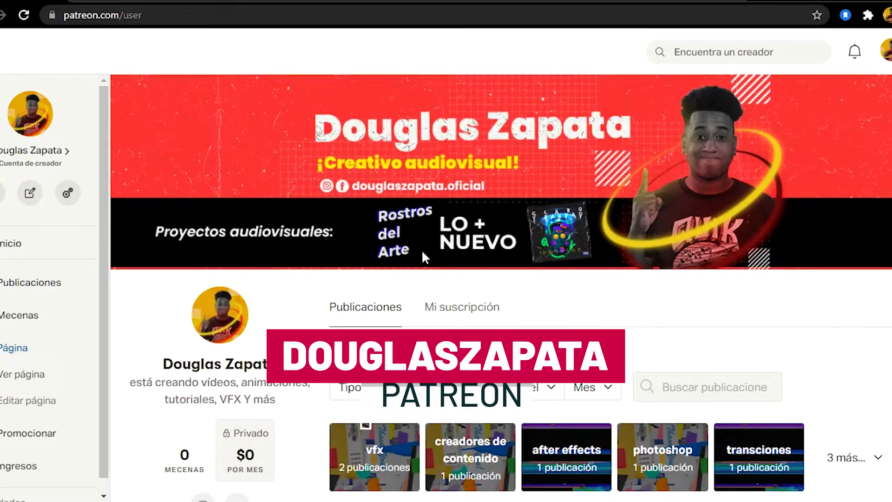
- Scroll down the Patreon creator page's posts
{"action": "scroll", "coordinate": [422, 249], "scroll_direction": "down", "scroll_amount": 4}
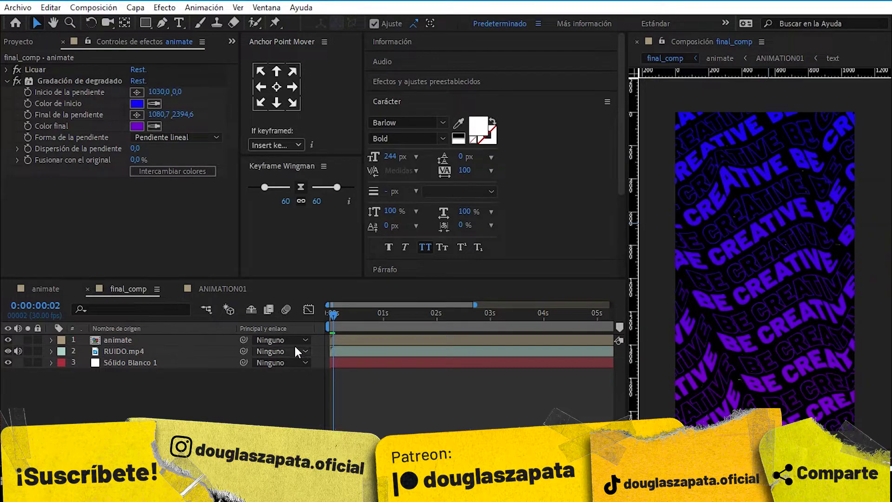
- Preview final_comp from frame 0 across its full ten-second timeline, then show the Project panel
{"action": "left_click_drag", "start_coordinate": [342, 317], "coordinate": [325, 316]}
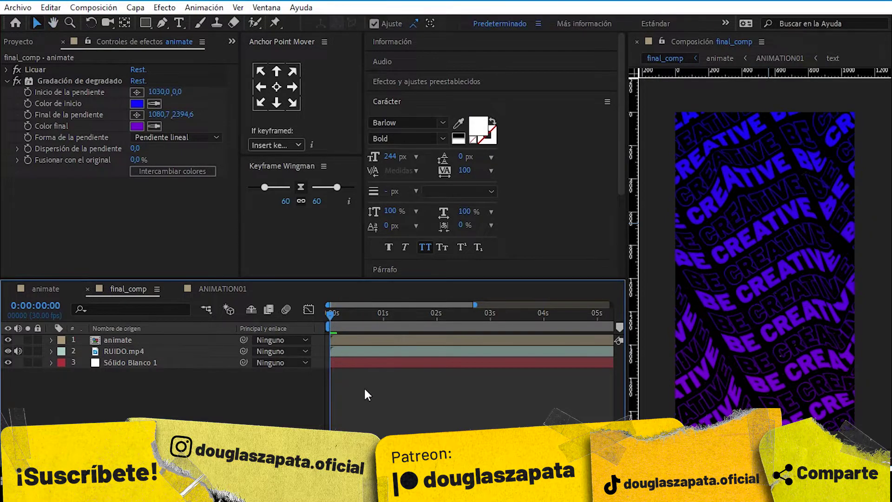
{"action": "key", "text": "space"}
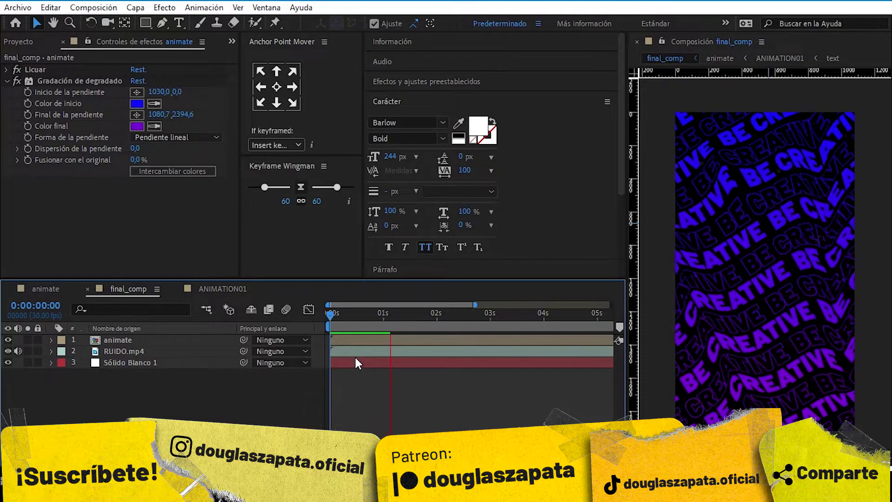
{"action": "key", "text": "Home"}
{"action": "key", "text": "minus"}
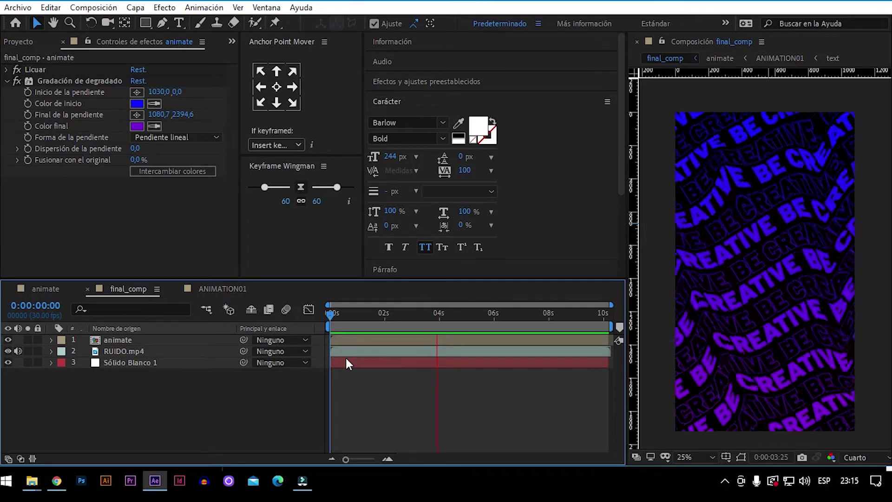
{"action": "key", "text": "space"}
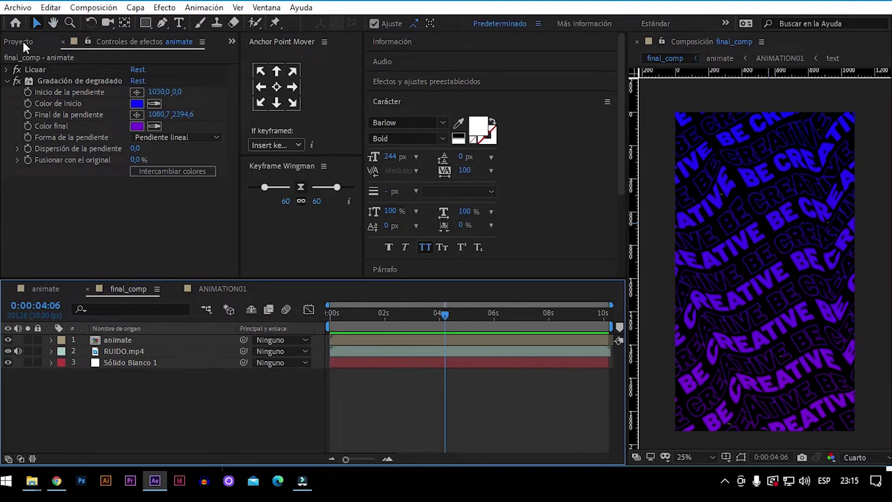
{"action": "left_click", "coordinate": [21, 41]}
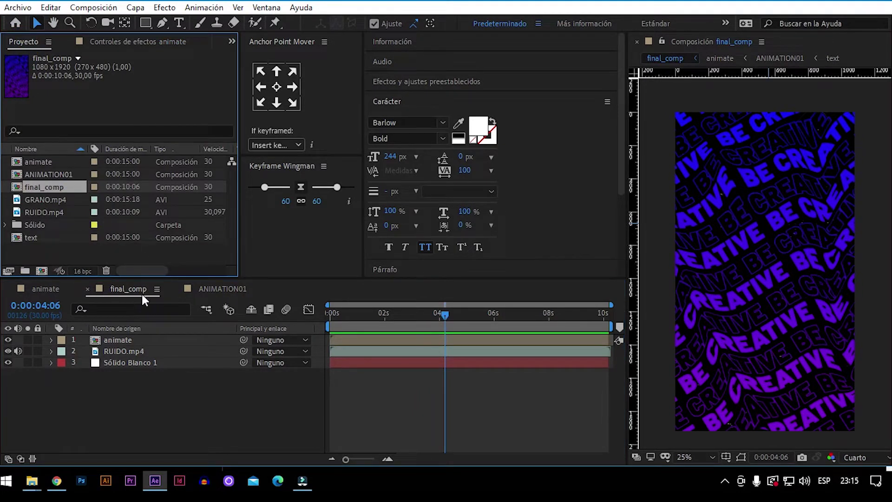
- Make a new composition named comp_01: width 2000, height 3000, 30 fps, duration 0:00:05:00
{"action": "left_click", "coordinate": [43, 271]}
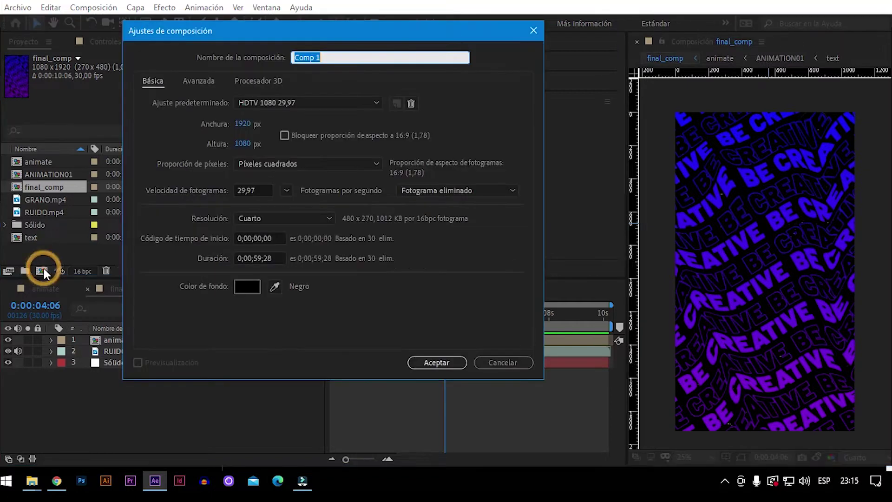
{"action": "left_click", "coordinate": [244, 123]}
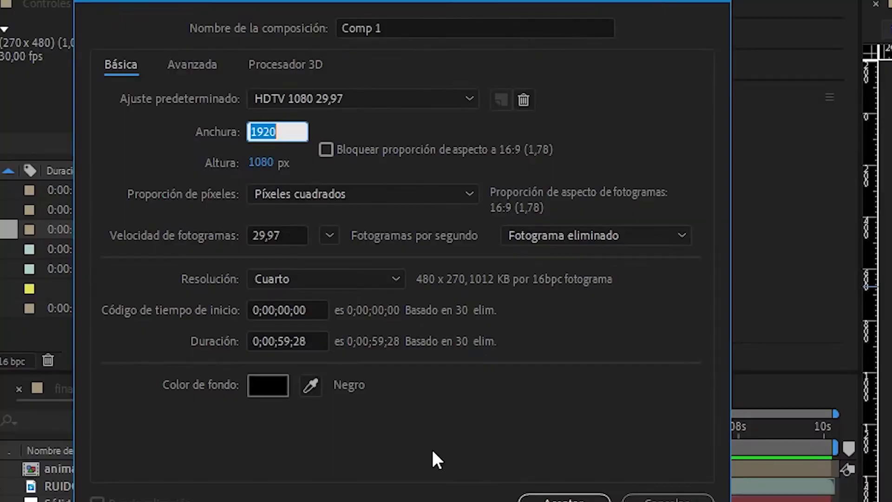
{"action": "type", "text": "2000"}
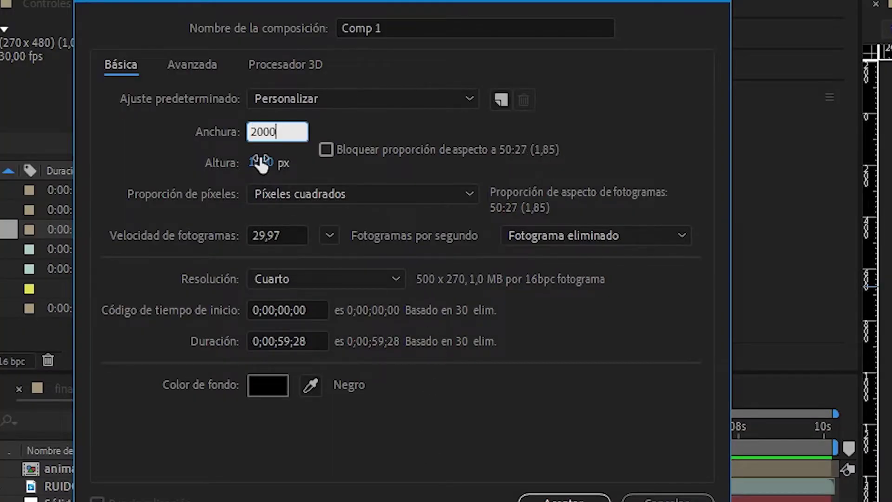
{"action": "left_click", "coordinate": [261, 163]}
{"action": "type", "text": "3000"}
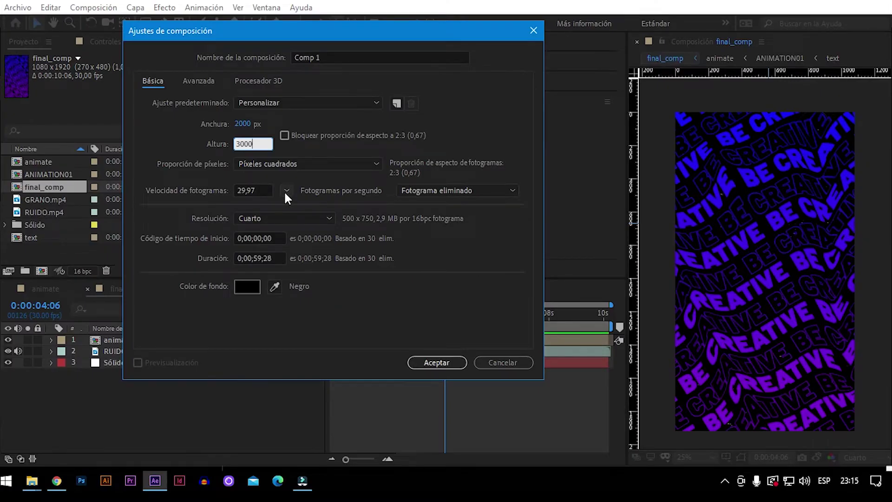
{"action": "left_click", "coordinate": [287, 191]}
{"action": "left_click", "coordinate": [299, 305]}
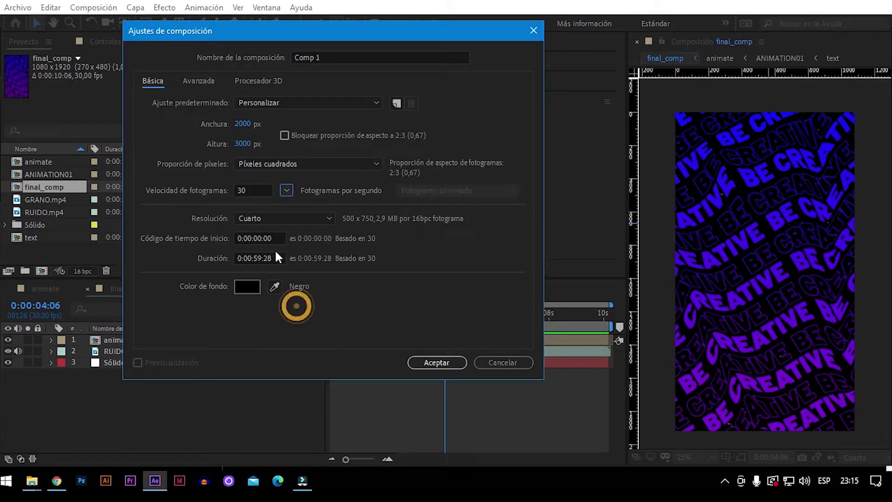
{"action": "key", "text": "BackSpace"}
{"action": "key", "text": "BackSpace"}
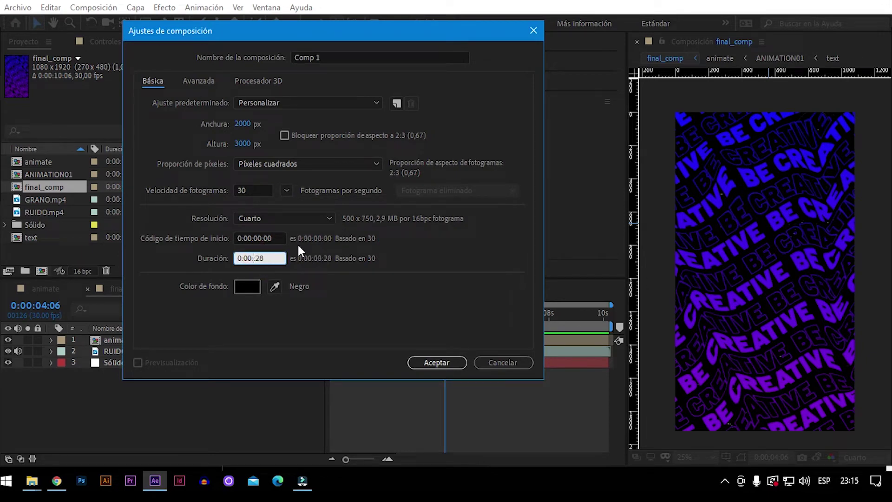
{"action": "type", "text": "5"}
{"action": "type", "text": "comp"}
{"action": "type", "text": "_01"}
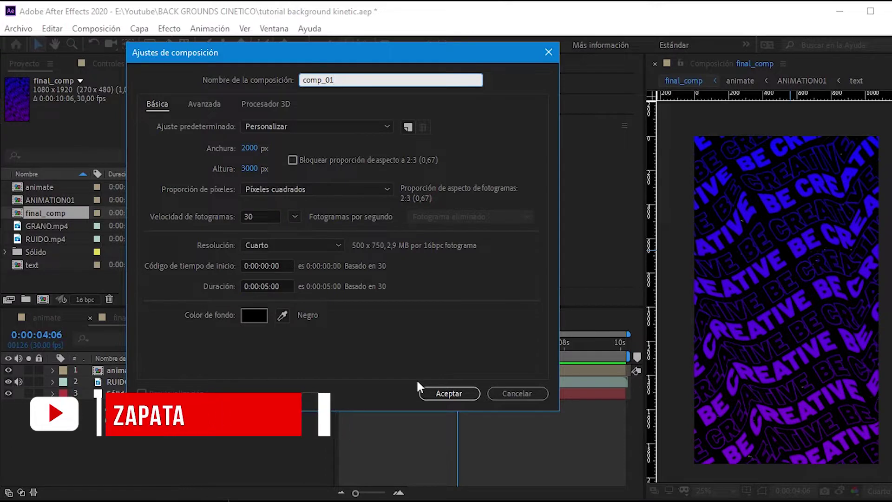
{"action": "left_click", "coordinate": [448, 392]}
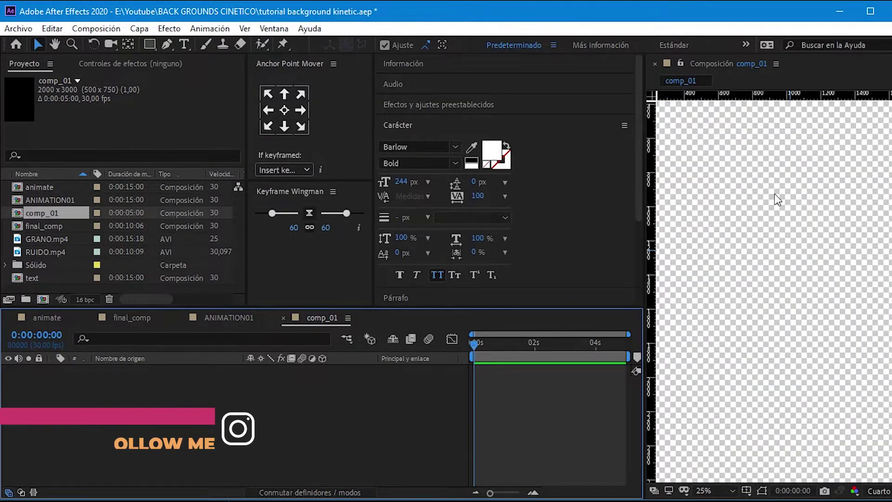
- Zoom the viewer out to 12.5% and pan so the comp_01 frame sits centred
{"action": "scroll", "coordinate": [773, 194], "scroll_direction": "down", "scroll_amount": 1}
{"action": "left_click_drag", "start_coordinate": [771, 153], "coordinate": [771, 190]}
{"action": "key", "text": "v"}
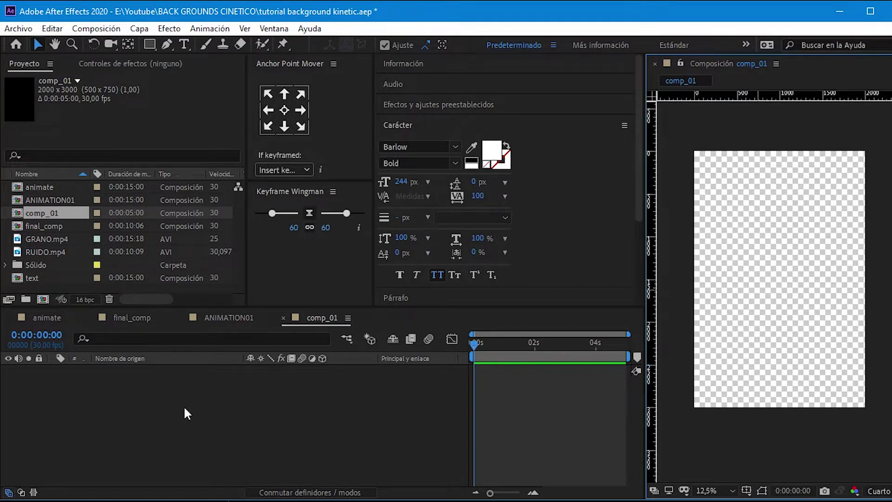
- Add a text layer reading 'be creative' near the top of the frame
{"action": "left_click", "coordinate": [184, 44]}
{"action": "left_click", "coordinate": [732, 199]}
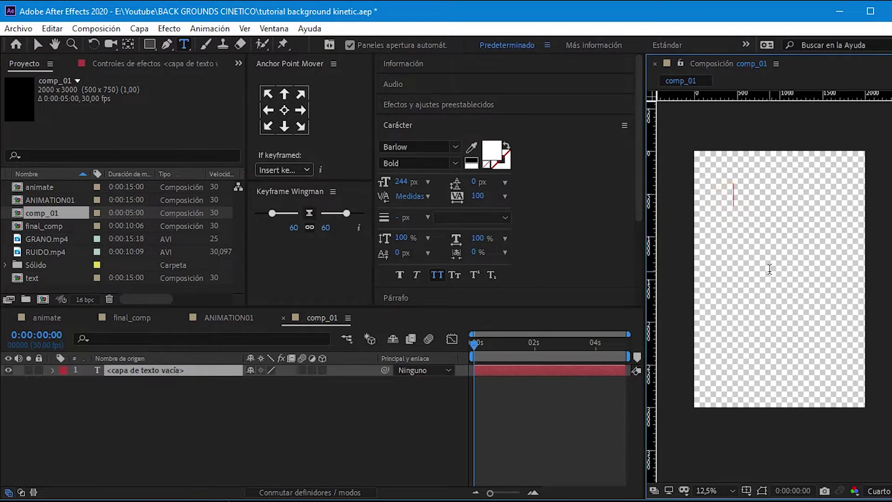
{"action": "type", "text": "be"}
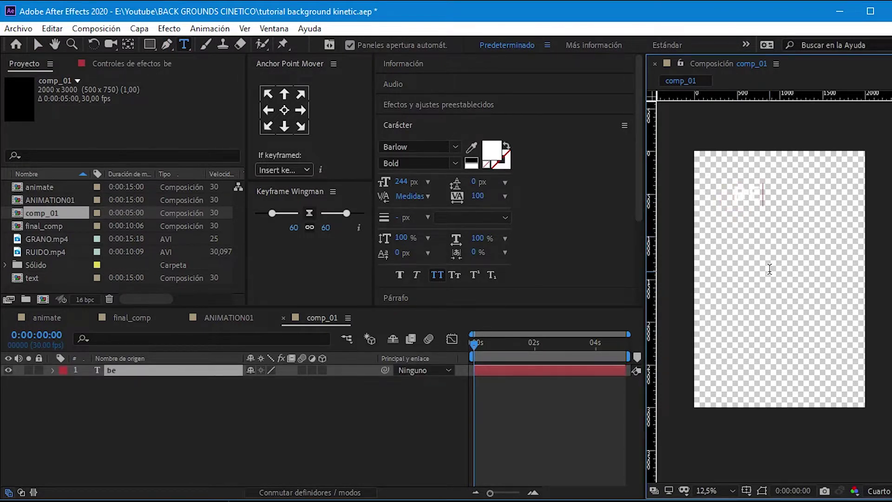
{"action": "type", "text": " creative"}
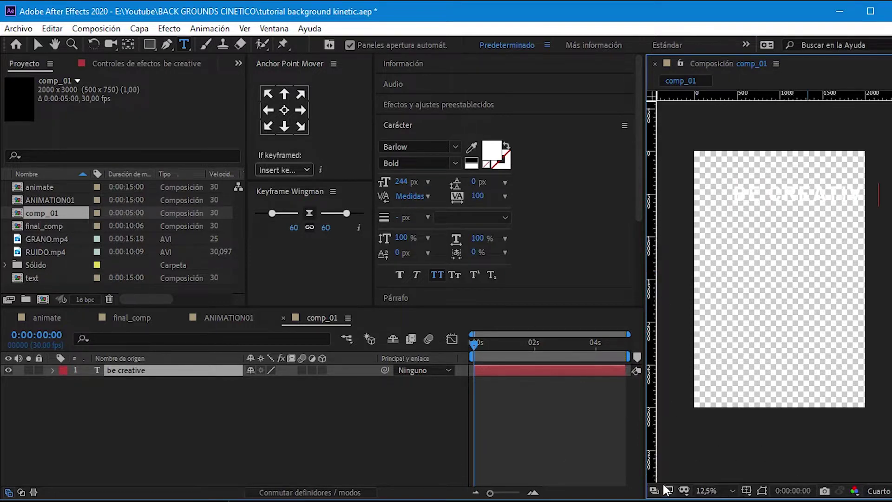
- Widen the Composition viewer, hide the transparency grid, and centre the text horizontally
{"action": "left_click", "coordinate": [645, 470]}
{"action": "left_click_drag", "start_coordinate": [646, 470], "coordinate": [601, 465]}
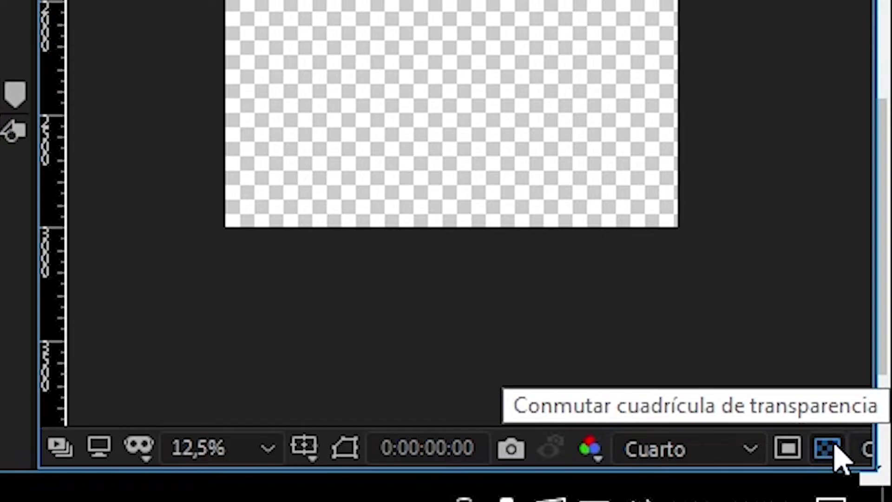
{"action": "left_click", "coordinate": [832, 449]}
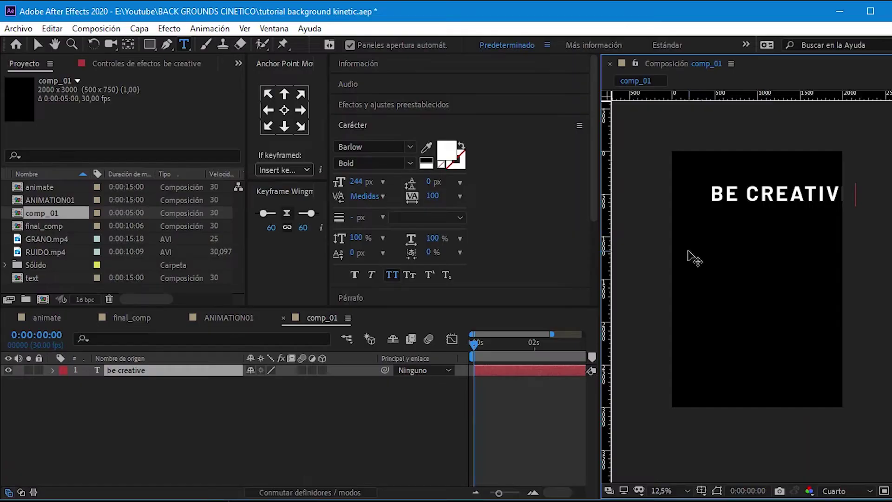
{"action": "left_click", "coordinate": [150, 428]}
{"action": "left_click", "coordinate": [141, 368]}
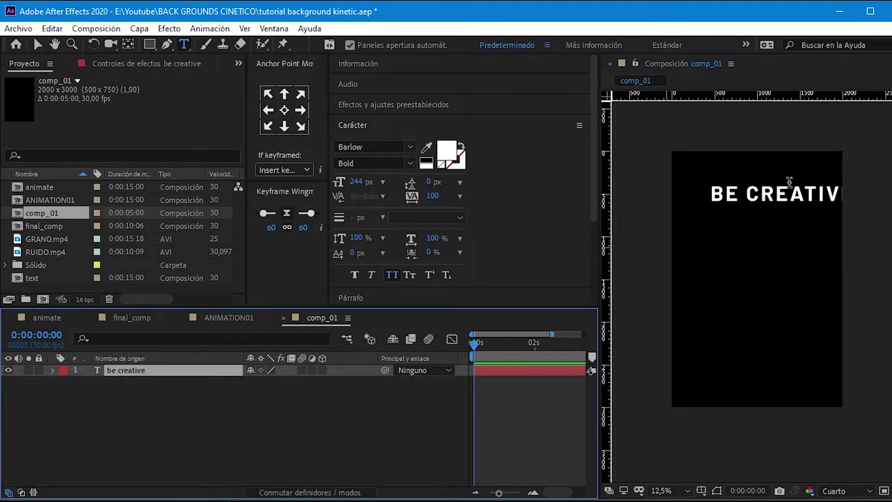
{"action": "key", "text": "v"}
{"action": "left_click_drag", "start_coordinate": [765, 199], "coordinate": [744, 219]}
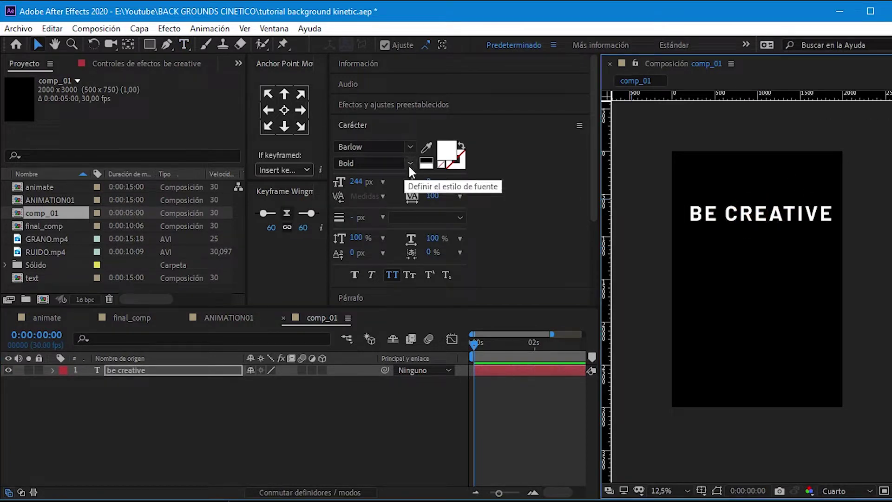
- Set the BE CREATIVE text's font style to Barlow Black and tracking to -20
{"action": "double_click", "coordinate": [123, 371]}
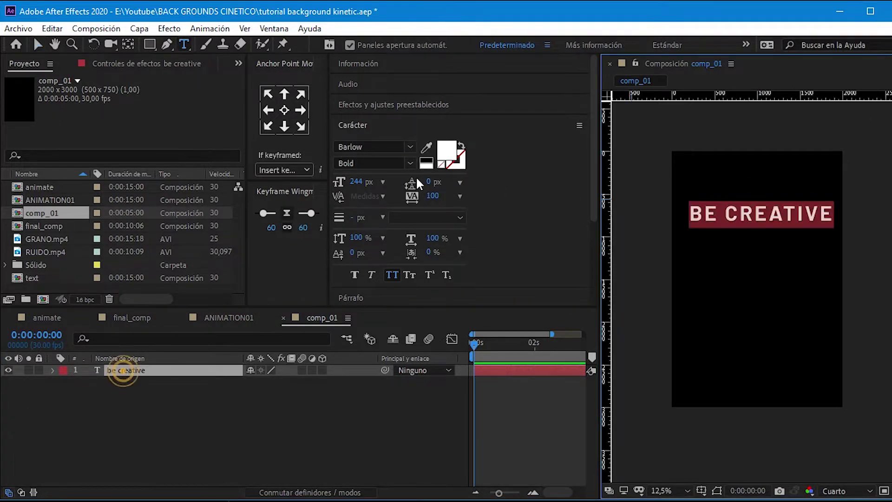
{"action": "left_click", "coordinate": [409, 162]}
{"action": "left_click", "coordinate": [361, 417]}
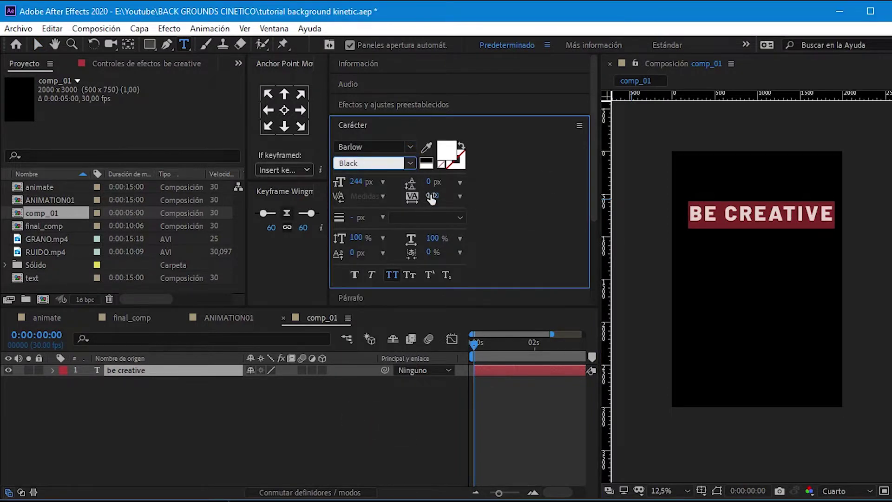
{"action": "left_click_drag", "start_coordinate": [432, 196], "coordinate": [347, 197]}
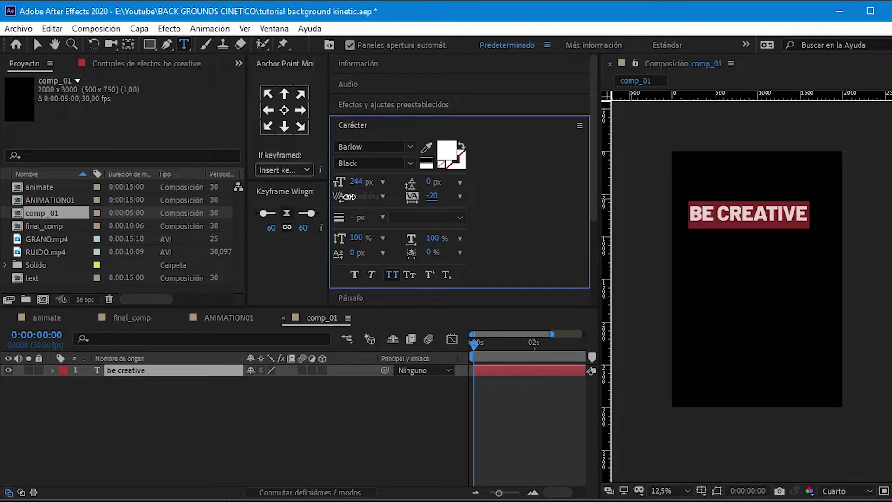
{"action": "left_click", "coordinate": [403, 433]}
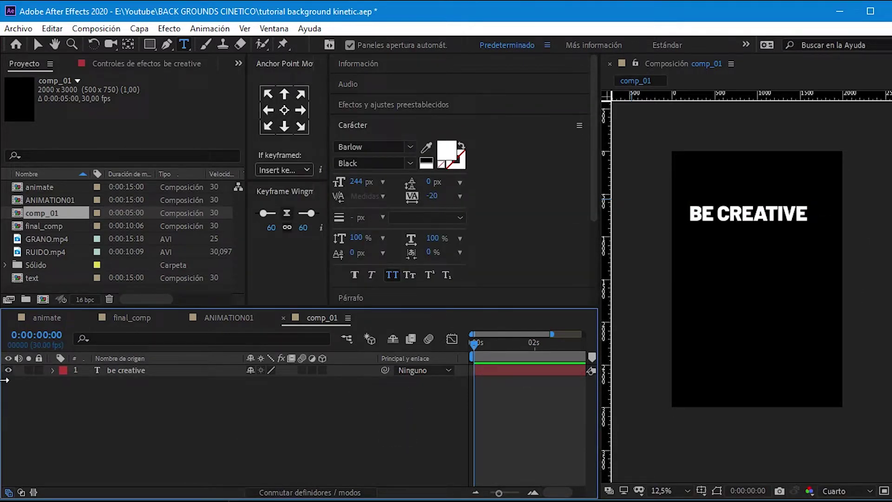
{"action": "left_click", "coordinate": [139, 370]}
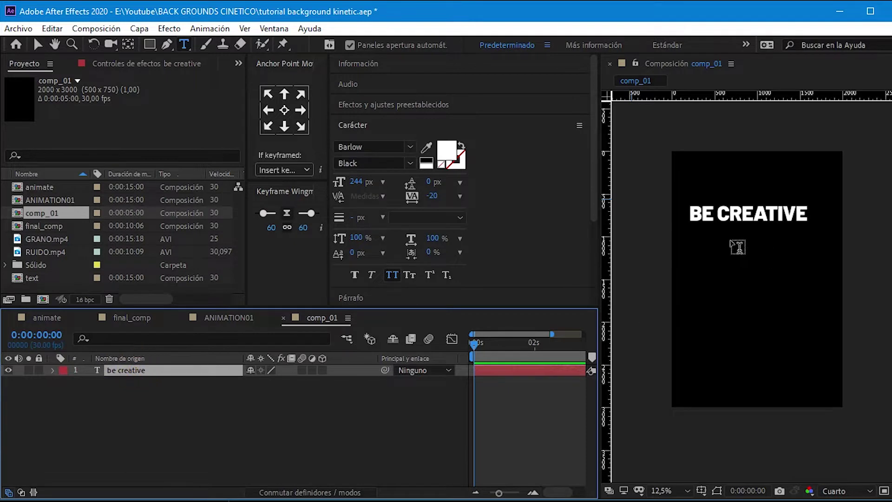
- Precompose the be creative layer as 'TEXT', moving all attributes into the new composition
{"action": "key", "text": "v"}
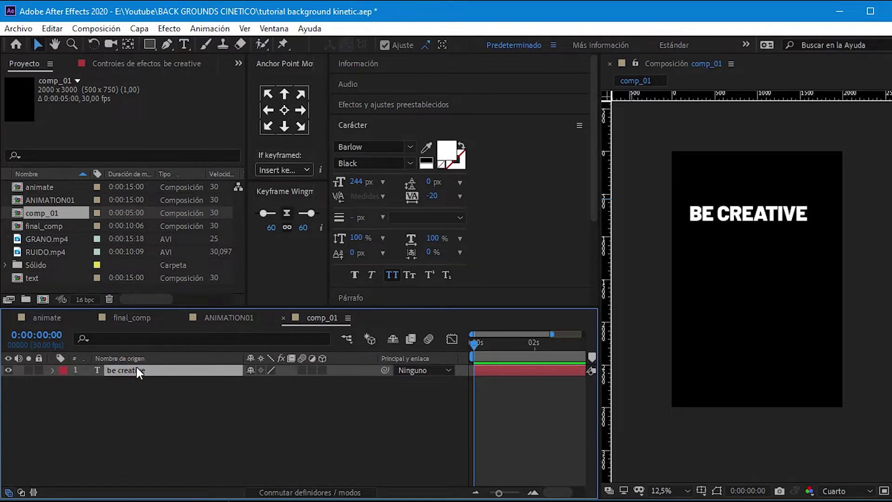
{"action": "right_click", "coordinate": [136, 368]}
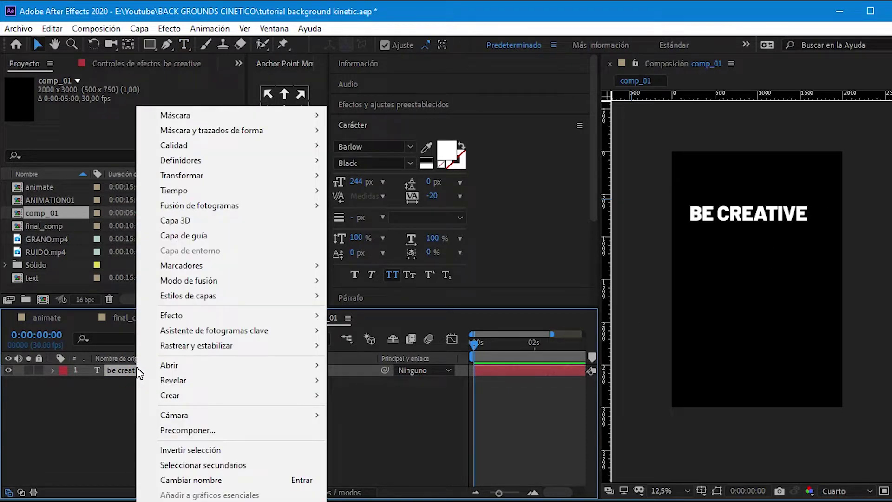
{"action": "left_click", "coordinate": [186, 430]}
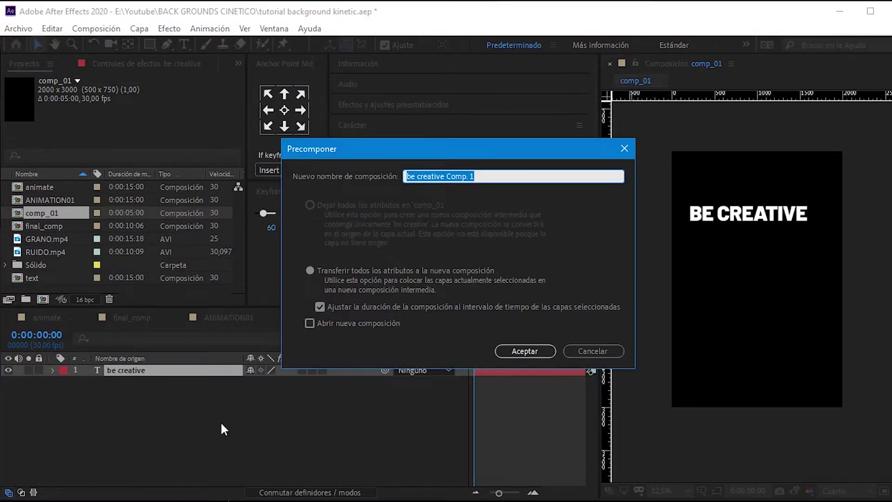
{"action": "type", "text": "TEXT"}
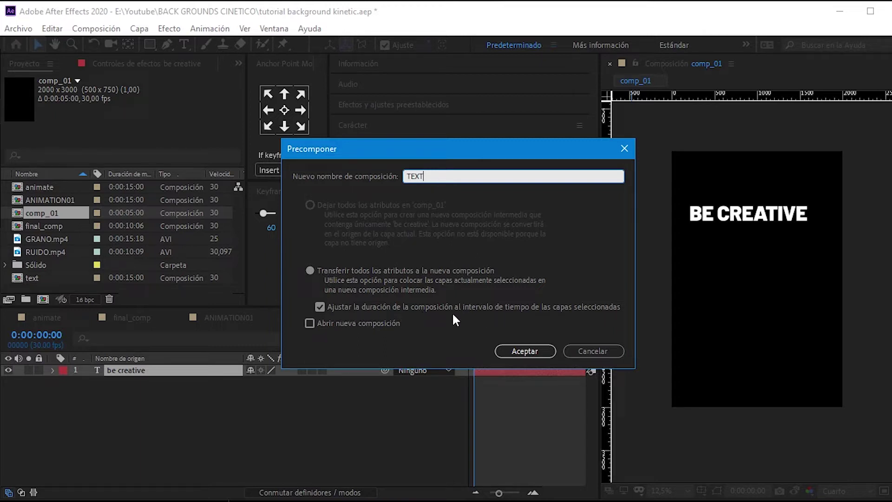
{"action": "left_click", "coordinate": [521, 349]}
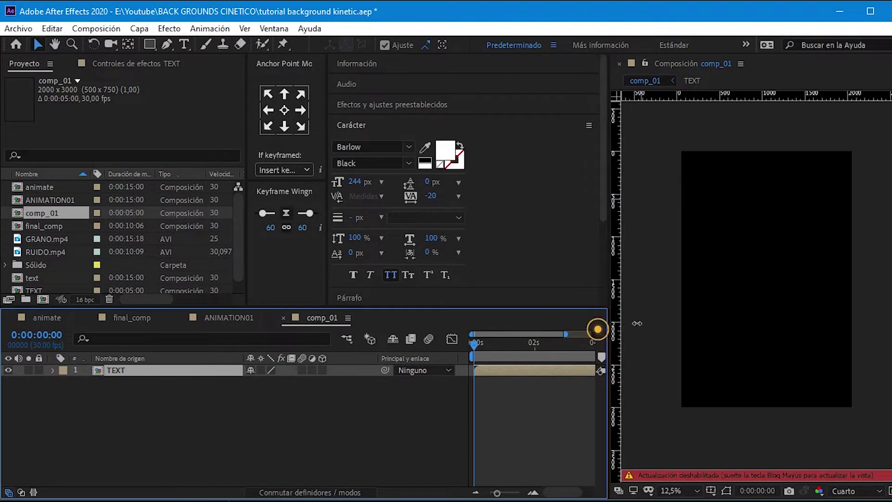
{"action": "left_click_drag", "start_coordinate": [599, 345], "coordinate": [669, 345]}
{"action": "key", "text": "Caps_Lock"}
- Scrub the playhead back to the start and open the TEXT precomp in a wider viewer
{"action": "mouse_move", "coordinate": [475, 343]}
{"action": "left_mouse_down"}
{"action": "mouse_move", "coordinate": [630, 346]}
{"action": "mouse_move", "coordinate": [484, 349]}
{"action": "left_mouse_up"}
{"action": "key", "text": "Caps_Lock"}
{"action": "key", "text": "Caps_Lock"}
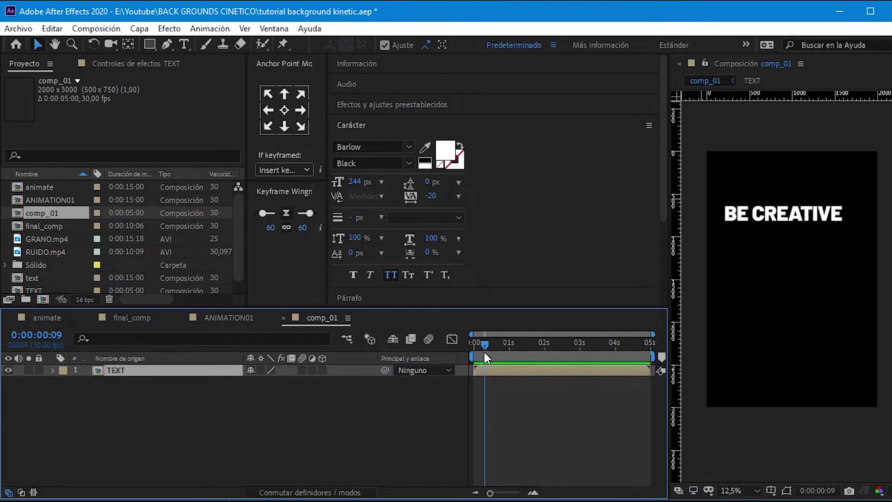
{"action": "left_click_drag", "start_coordinate": [587, 342], "coordinate": [474, 344]}
{"action": "double_click", "coordinate": [111, 369]}
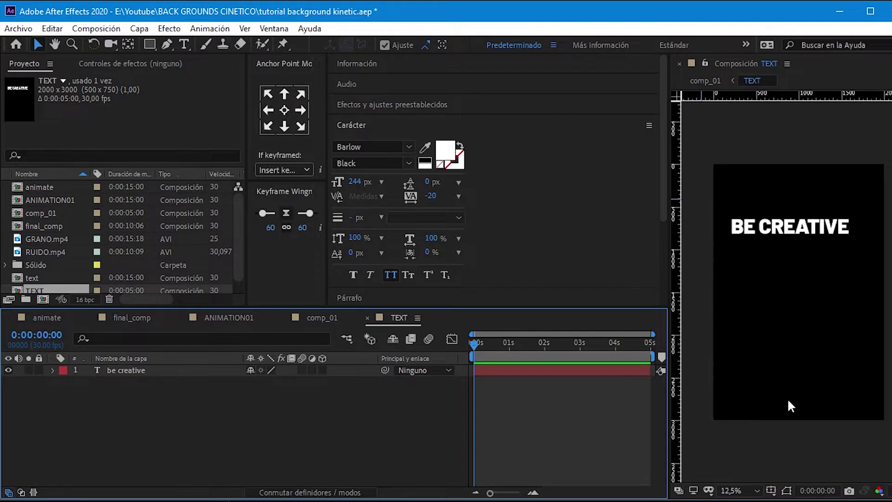
{"action": "left_click_drag", "start_coordinate": [669, 419], "coordinate": [584, 419]}
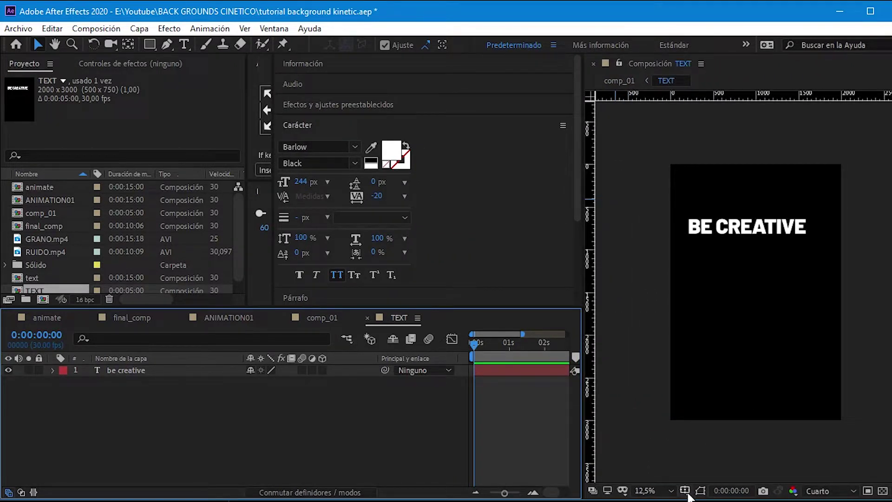
{"action": "left_click", "coordinate": [687, 492]}
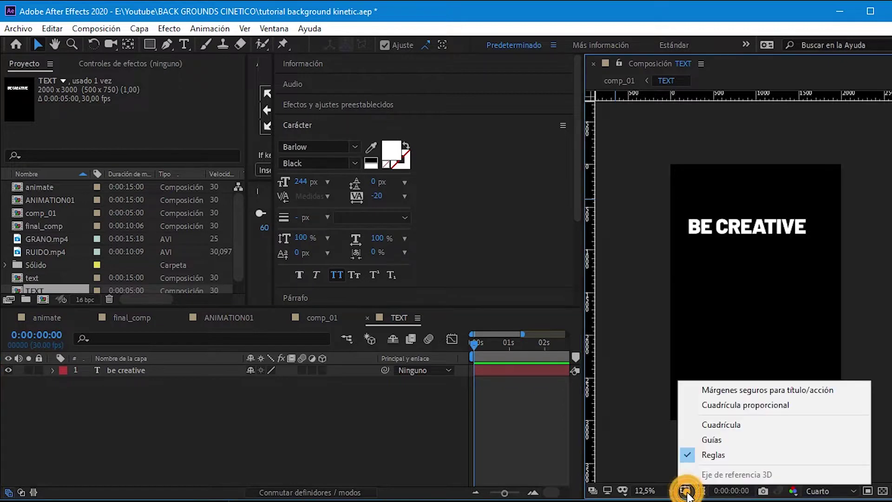
- Overlay a proportional grid and nudge BE CREATIVE down onto a grid line
{"action": "left_click", "coordinate": [725, 407]}
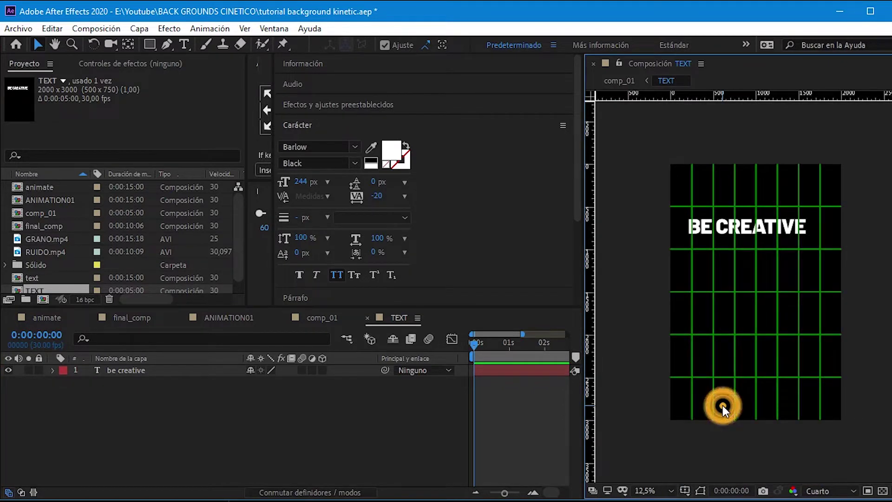
{"action": "left_click", "coordinate": [127, 374]}
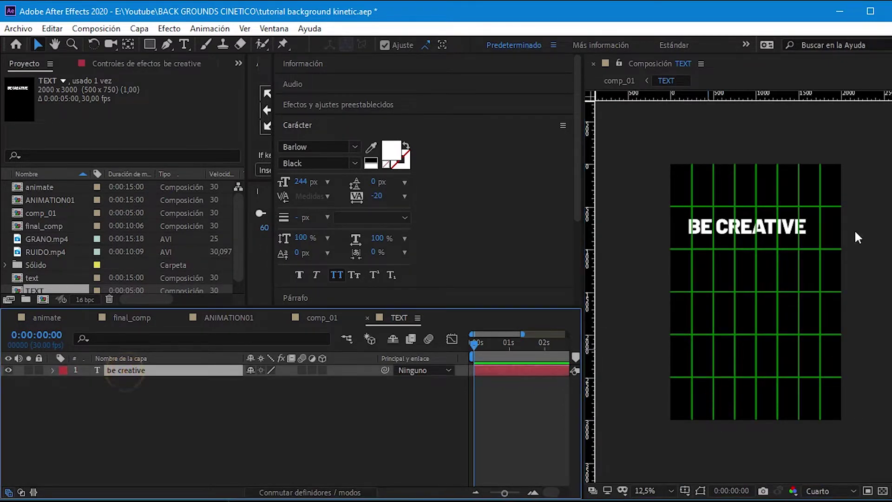
{"action": "left_click_drag", "start_coordinate": [777, 225], "coordinate": [777, 239]}
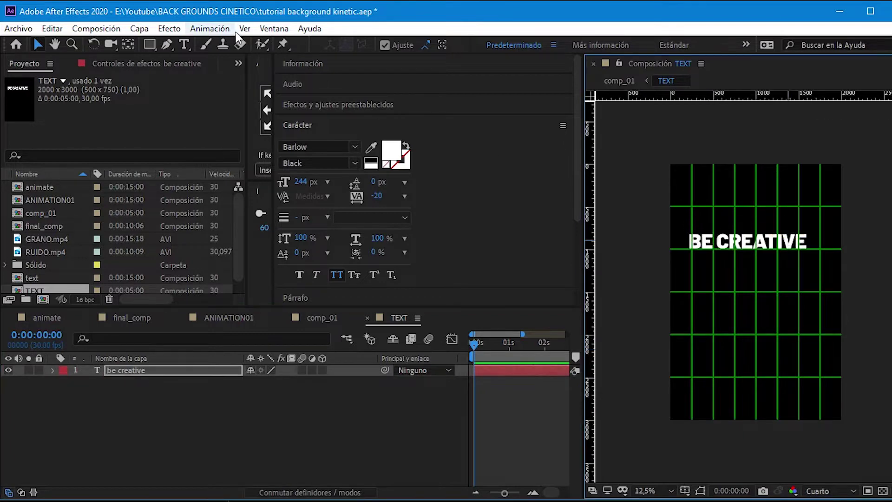
- Toggle the standard grid on and off, then enable layer controls to show the text's handles
{"action": "left_click", "coordinate": [275, 28]}
{"action": "left_click", "coordinate": [244, 28]}
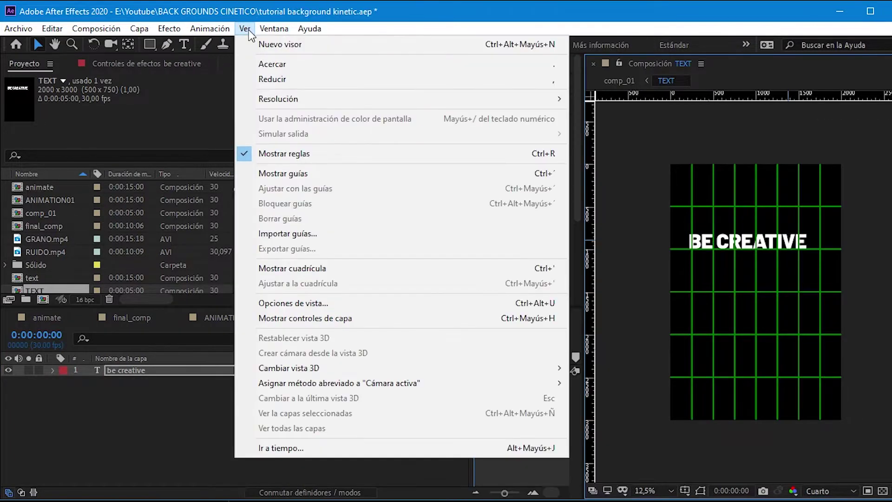
{"action": "left_click", "coordinate": [270, 270]}
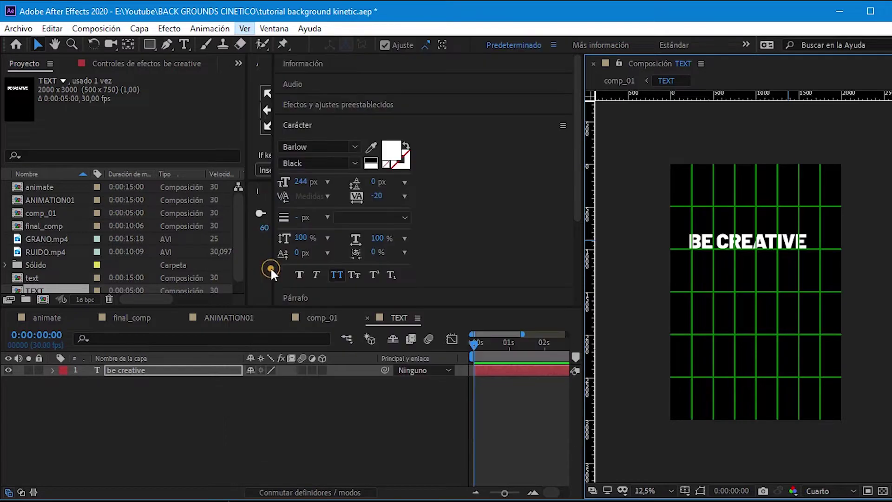
{"action": "left_click", "coordinate": [247, 28]}
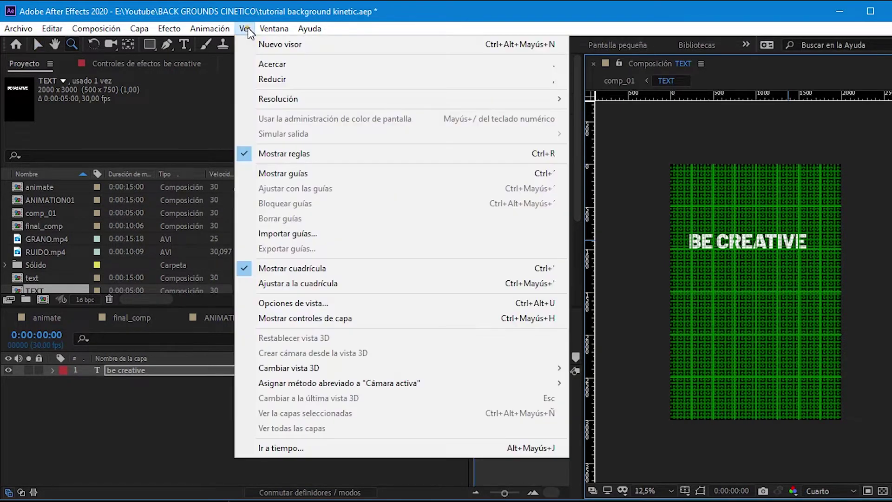
{"action": "left_click", "coordinate": [260, 268]}
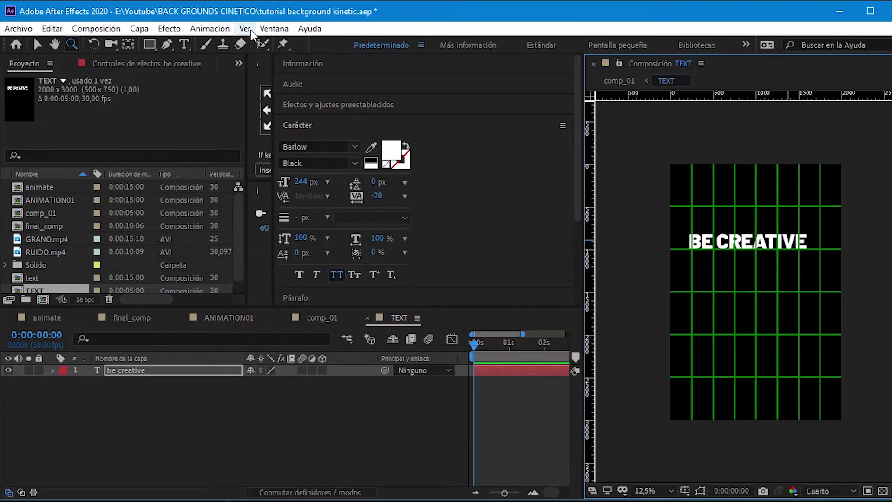
{"action": "left_click", "coordinate": [245, 29]}
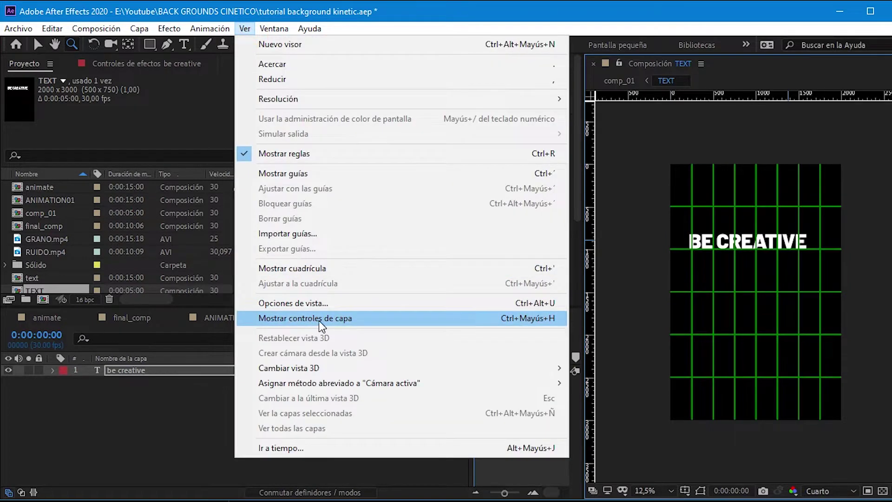
{"action": "left_click", "coordinate": [319, 319]}
{"action": "left_click_drag", "start_coordinate": [273, 106], "coordinate": [379, 106]}
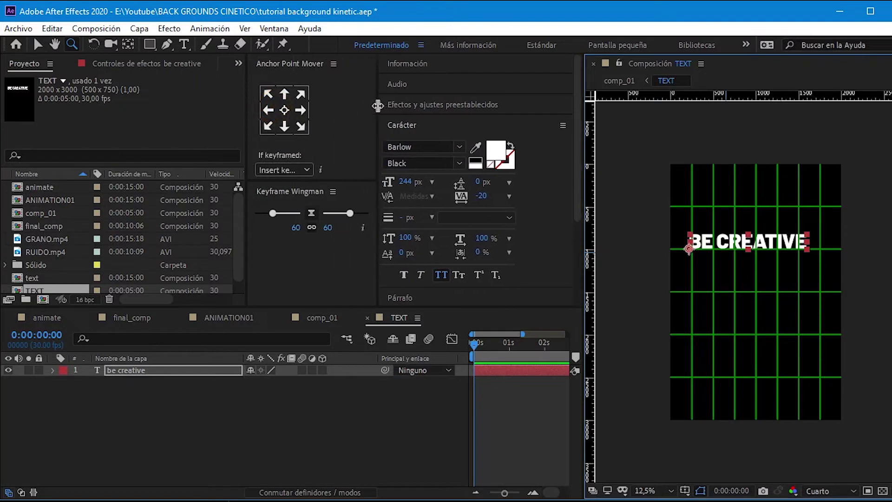
- Move the BE CREATIVE text down onto a lower grid line near the composition's bottom
{"action": "left_click", "coordinate": [285, 112]}
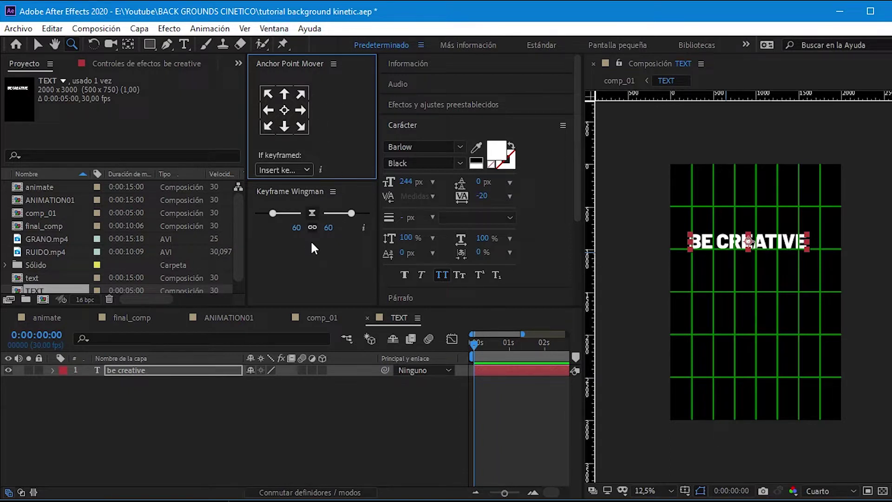
{"action": "key", "text": "c"}
{"action": "key", "text": "v"}
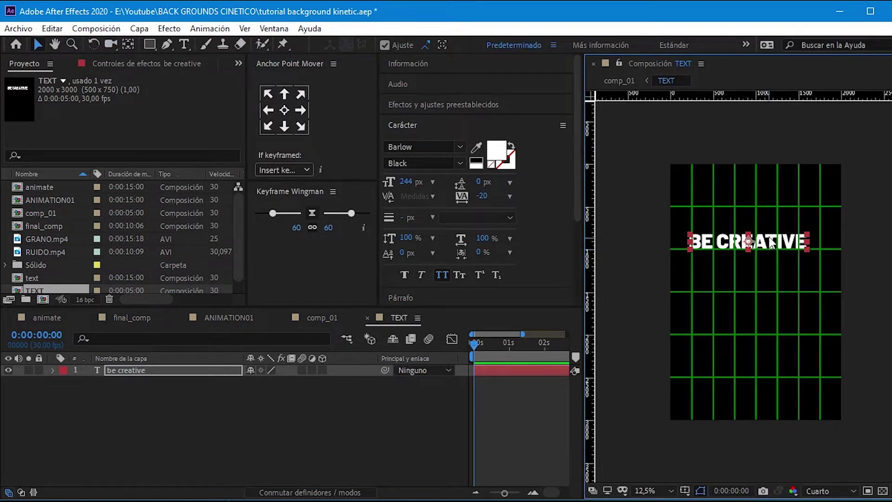
{"action": "left_click_drag", "start_coordinate": [771, 244], "coordinate": [777, 364]}
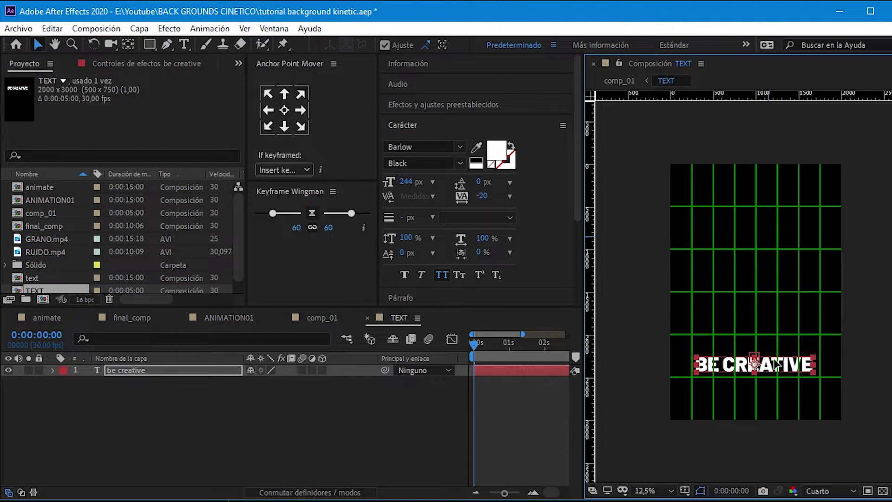
{"action": "left_click", "coordinate": [685, 491]}
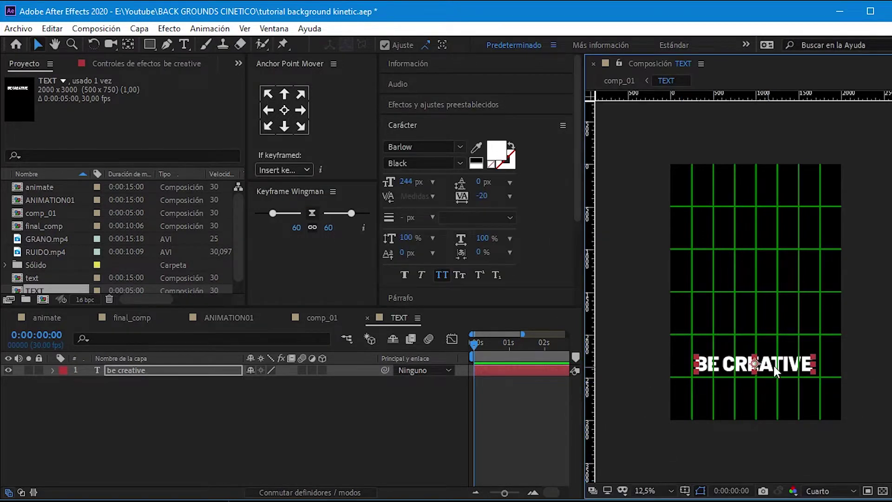
{"action": "left_click_drag", "start_coordinate": [768, 364], "coordinate": [768, 368]}
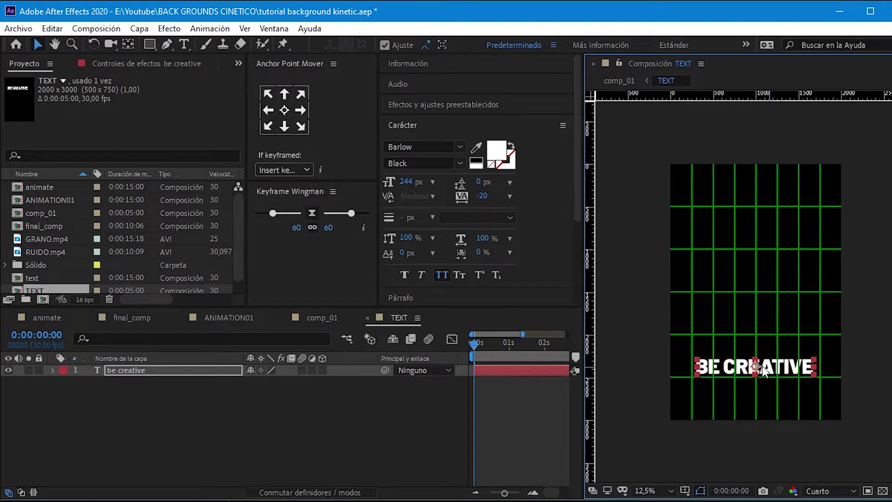
- Look through Composition Settings and the Composition menu without changing anything
{"action": "right_click", "coordinate": [656, 442]}
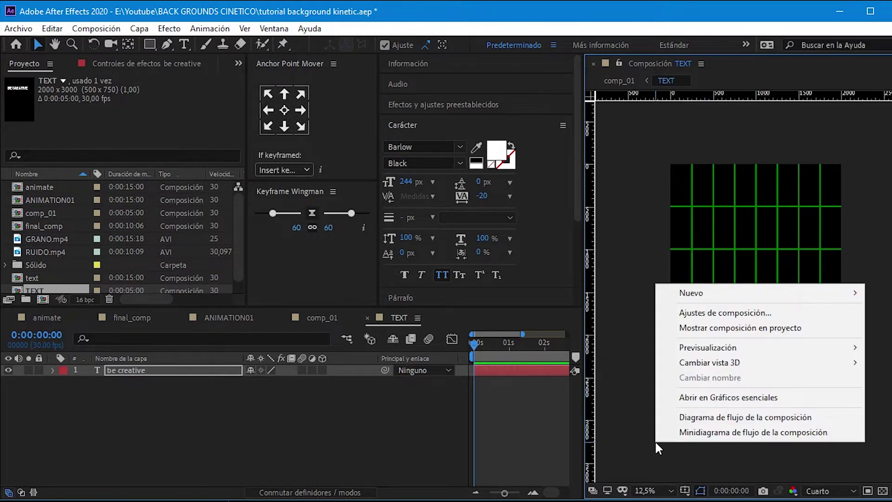
{"action": "left_click", "coordinate": [717, 314]}
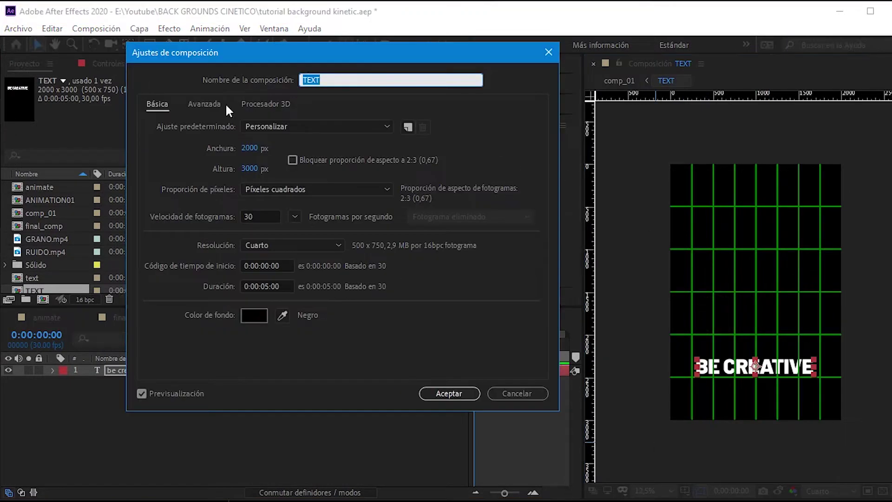
{"action": "left_click", "coordinate": [513, 394]}
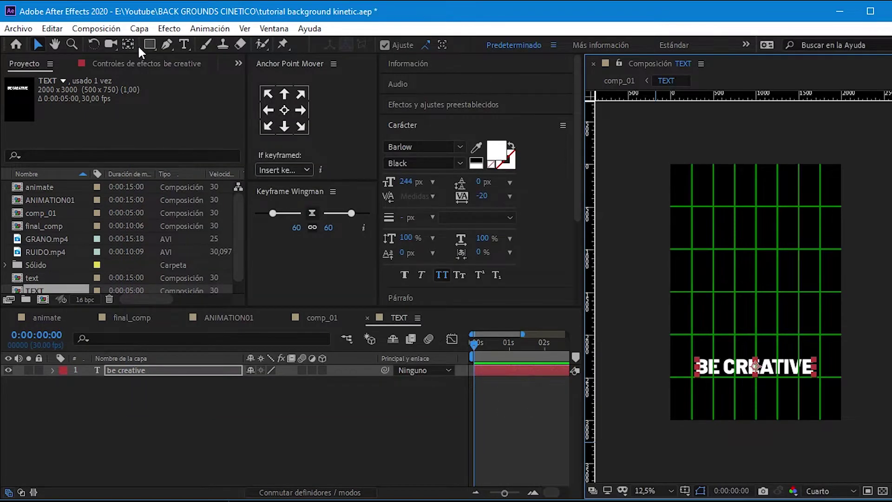
{"action": "left_click", "coordinate": [98, 29]}
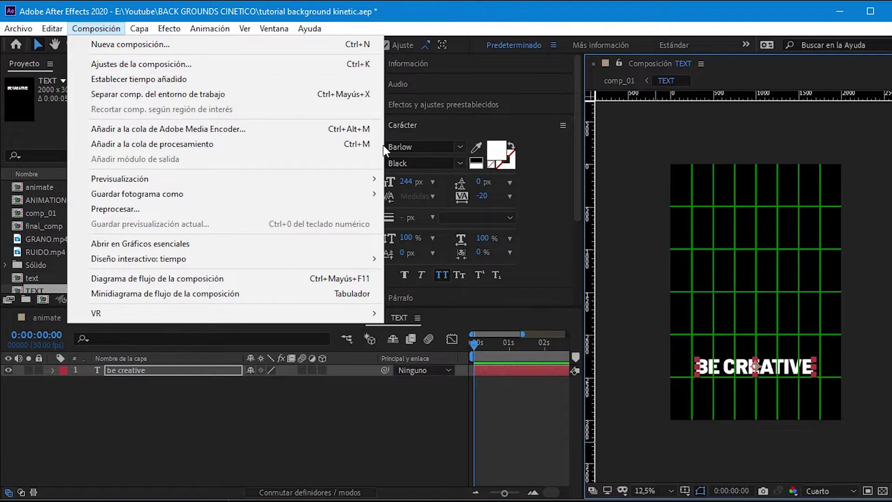
{"action": "left_click", "coordinate": [375, 411]}
- Shorten the TEXT composition to 2000 × 1196 px and reposition BE CREATIVE near its bottom
{"action": "right_click", "coordinate": [643, 450]}
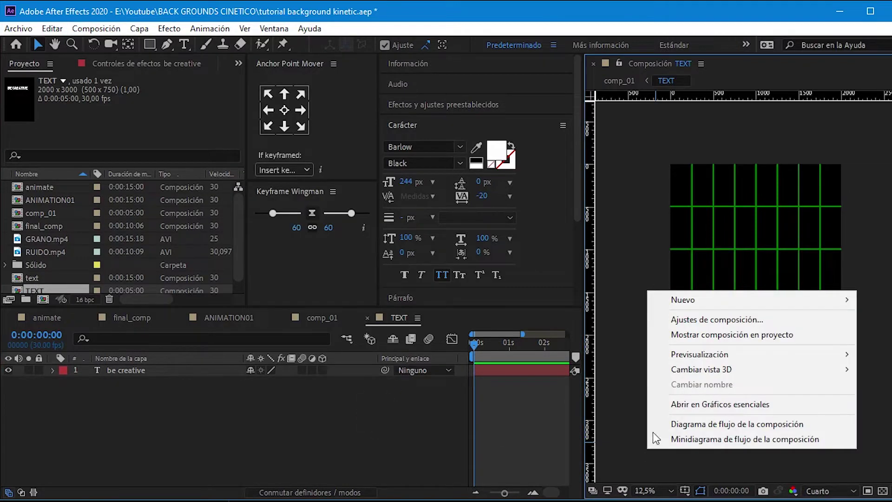
{"action": "left_click", "coordinate": [704, 323]}
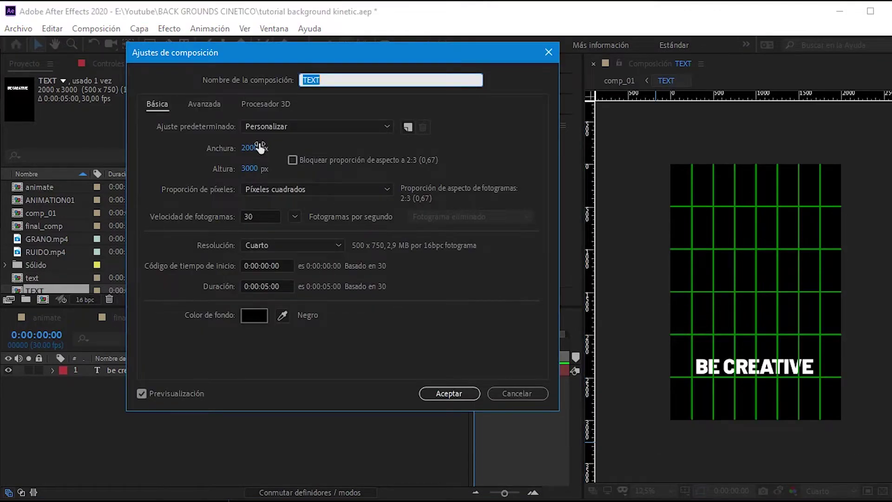
{"action": "mouse_move", "coordinate": [252, 169]}
{"action": "left_mouse_down"}
{"action": "mouse_move", "coordinate": [126, 170]}
{"action": "mouse_move", "coordinate": [251, 199]}
{"action": "left_mouse_up"}
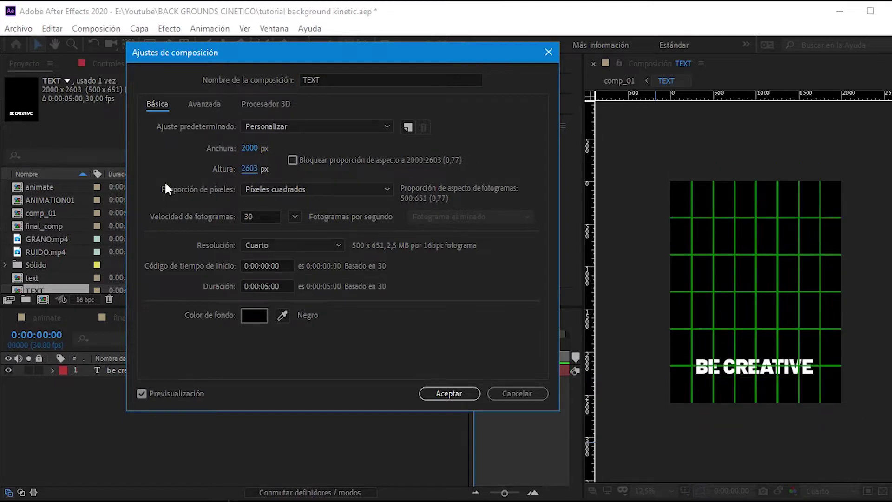
{"action": "left_click_drag", "start_coordinate": [250, 168], "coordinate": [302, 216]}
{"action": "left_click_drag", "start_coordinate": [241, 166], "coordinate": [79, 194]}
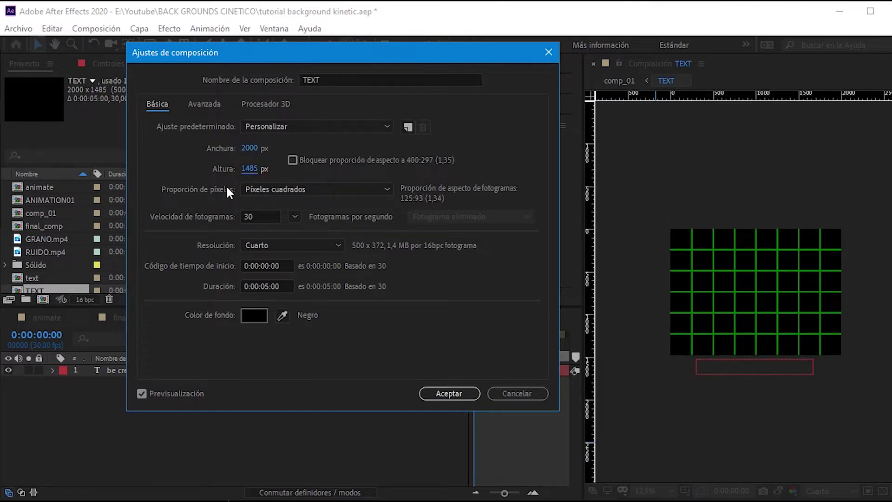
{"action": "left_click_drag", "start_coordinate": [257, 169], "coordinate": [137, 189]}
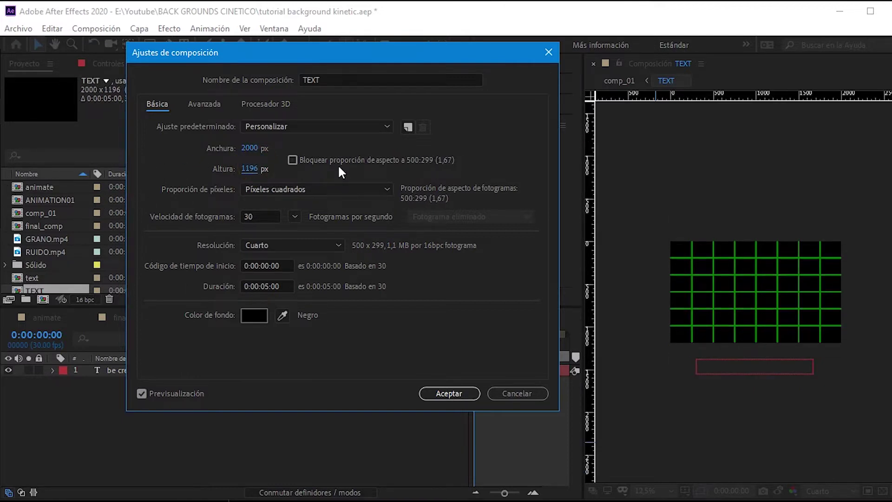
{"action": "left_click", "coordinate": [449, 393]}
{"action": "mouse_move", "coordinate": [760, 364]}
{"action": "left_mouse_down"}
{"action": "mouse_move", "coordinate": [764, 325]}
{"action": "mouse_move", "coordinate": [765, 333]}
{"action": "left_mouse_up"}
{"action": "left_click", "coordinate": [310, 407]}
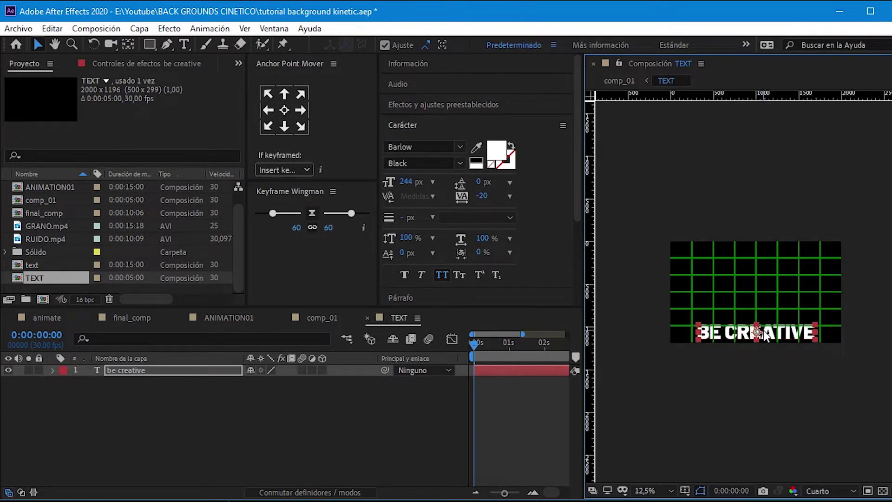
- Resize the TEXT composition to 1678 × 430 px in Composition Settings
{"action": "right_click", "coordinate": [719, 412]}
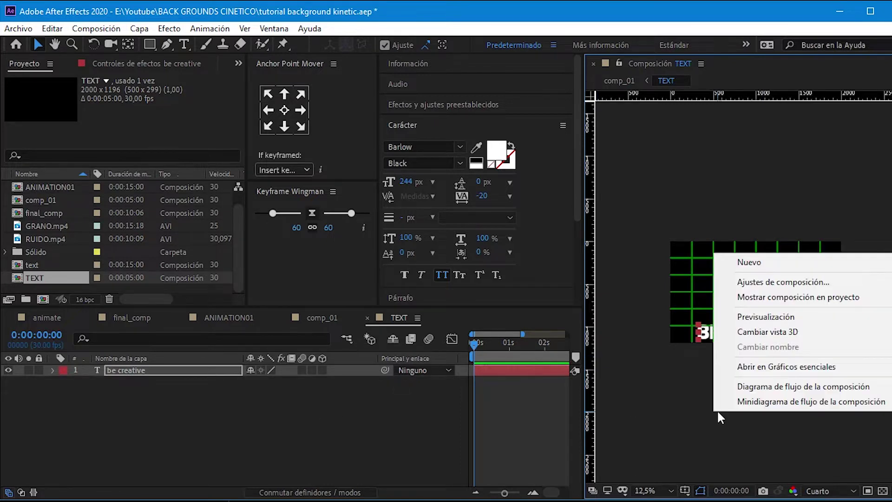
{"action": "left_click", "coordinate": [796, 281]}
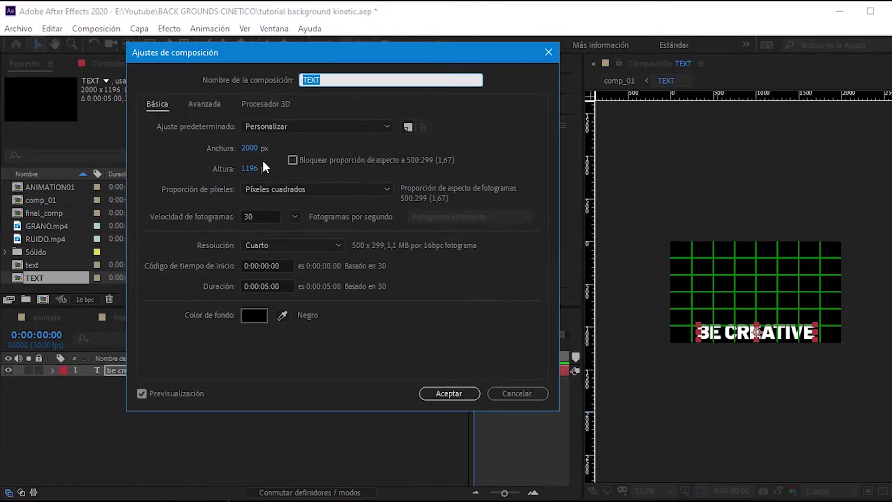
{"action": "left_click", "coordinate": [250, 168]}
{"action": "type", "text": "841"}
{"action": "key", "text": "Return"}
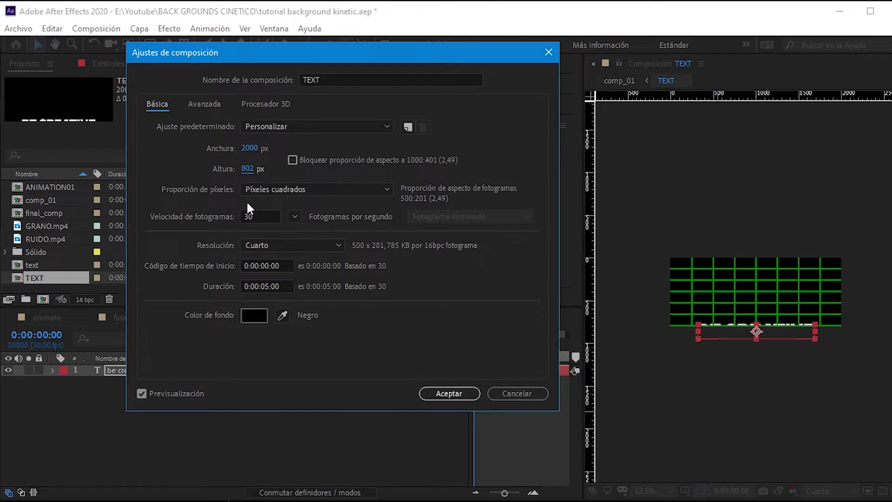
{"action": "left_click_drag", "start_coordinate": [246, 171], "coordinate": [1, 187]}
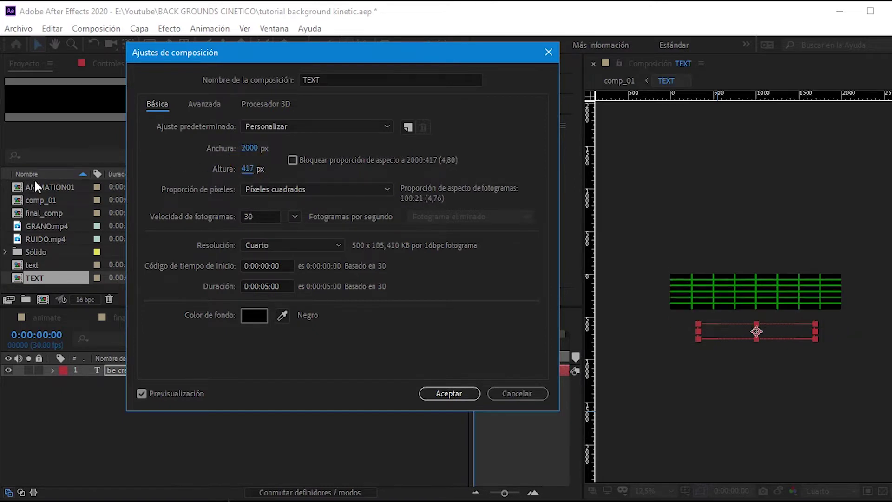
{"action": "left_click_drag", "start_coordinate": [246, 170], "coordinate": [253, 172]}
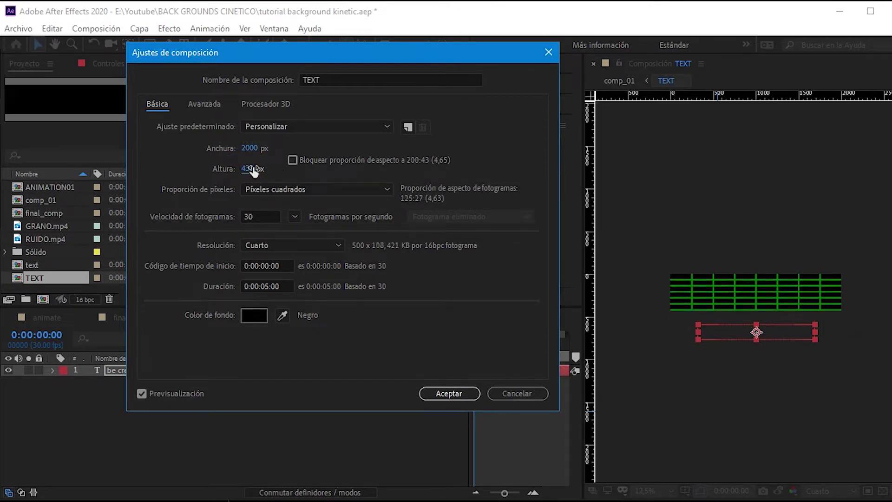
{"action": "mouse_move", "coordinate": [249, 148]}
{"action": "left_mouse_down"}
{"action": "mouse_move", "coordinate": [316, 141]}
{"action": "mouse_move", "coordinate": [219, 148]}
{"action": "left_mouse_up"}
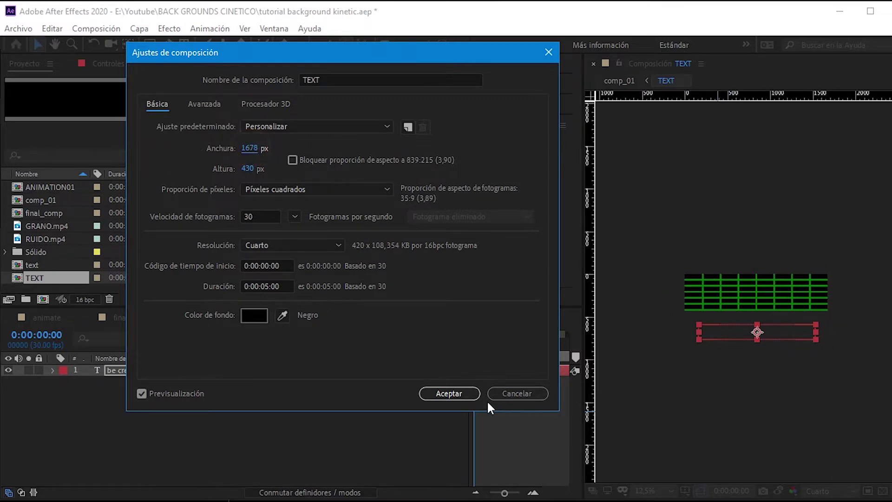
{"action": "left_click", "coordinate": [450, 393]}
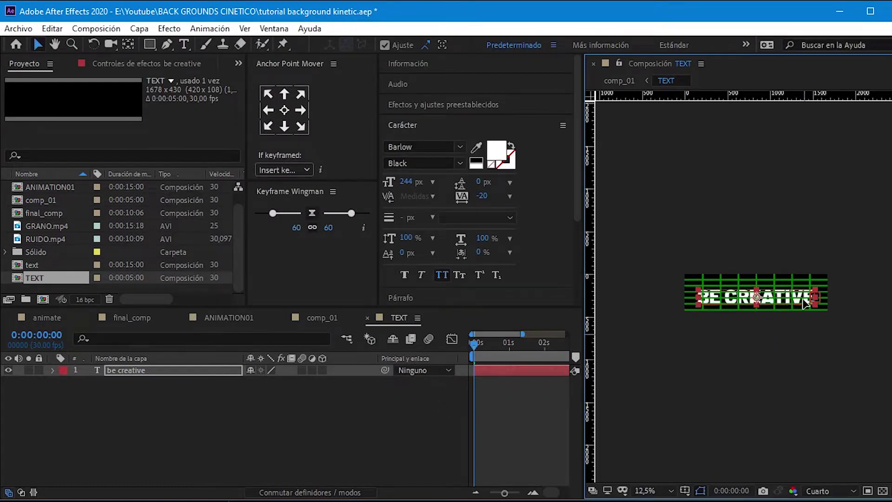
- Nudge BE CREATIVE up slightly and zoom the viewer to 25%
{"action": "left_click_drag", "start_coordinate": [803, 308], "coordinate": [803, 304]}
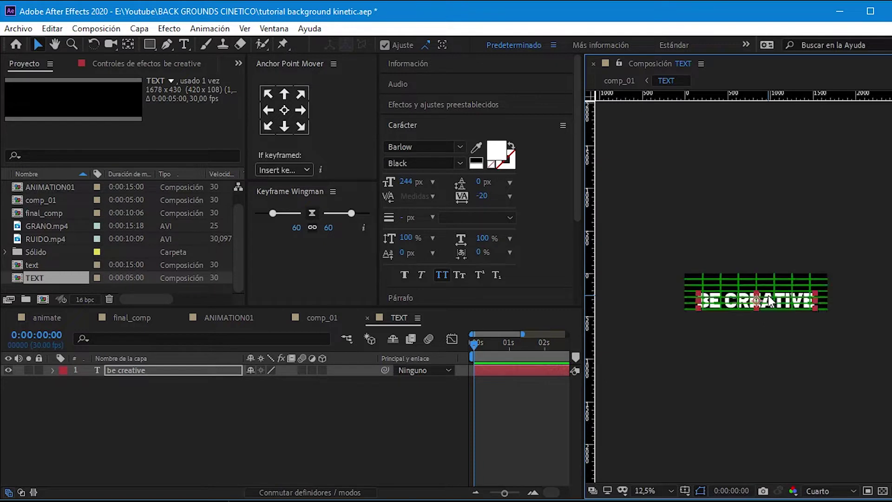
{"action": "scroll", "coordinate": [770, 300], "scroll_direction": "up", "scroll_amount": 2}
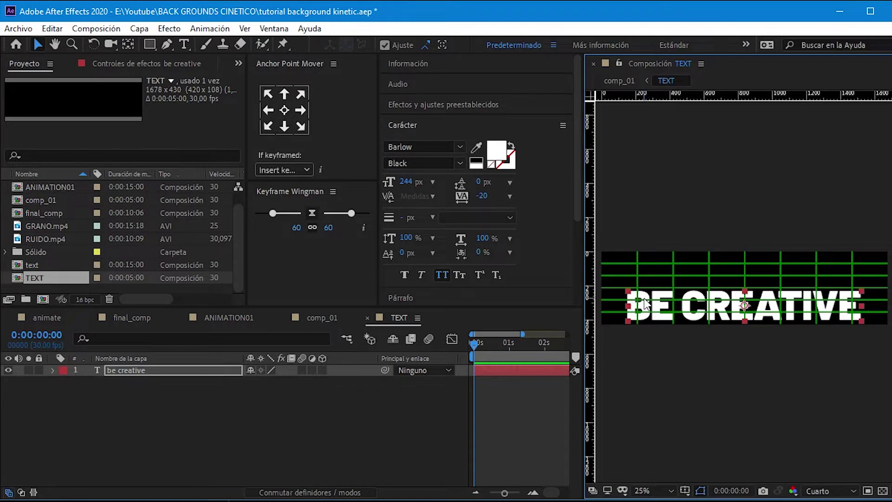
{"action": "right_click", "coordinate": [639, 352]}
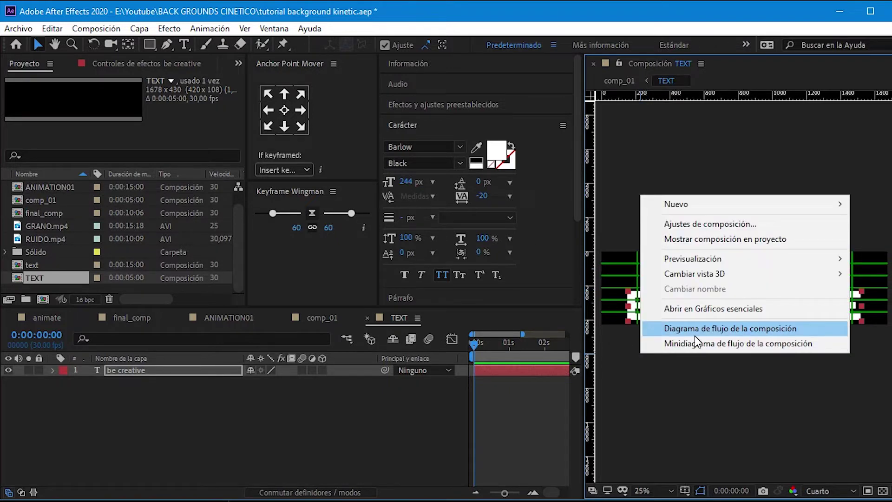
- Narrow the TEXT composition width to about 1494 px, keeping the 430 px height
{"action": "left_click", "coordinate": [707, 227]}
{"action": "left_click_drag", "start_coordinate": [247, 147], "coordinate": [223, 147]}
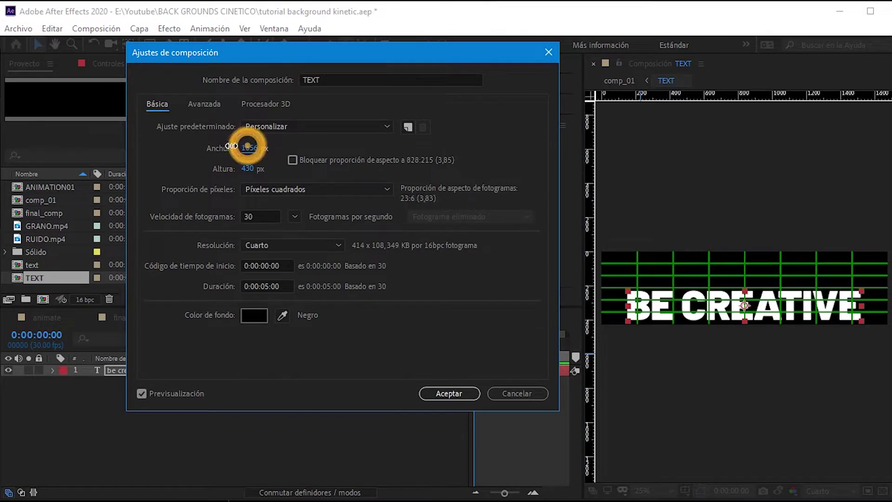
{"action": "left_click_drag", "start_coordinate": [249, 148], "coordinate": [170, 159]}
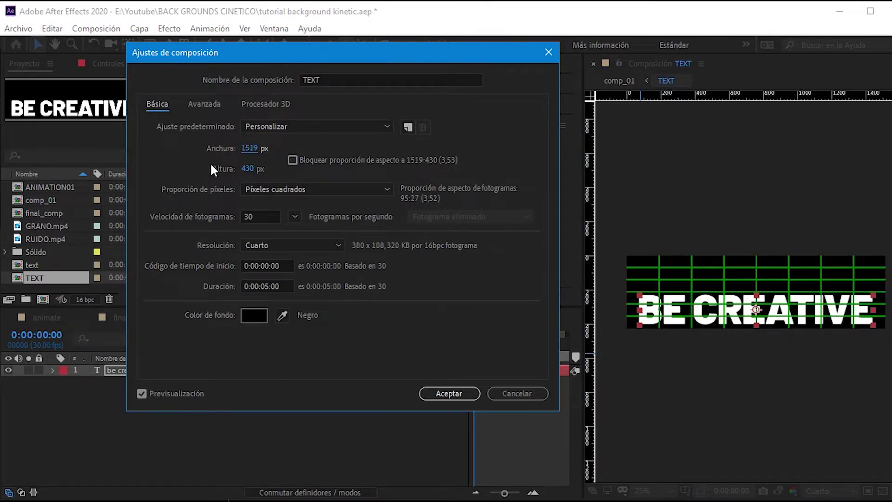
{"action": "left_click_drag", "start_coordinate": [248, 148], "coordinate": [239, 152]}
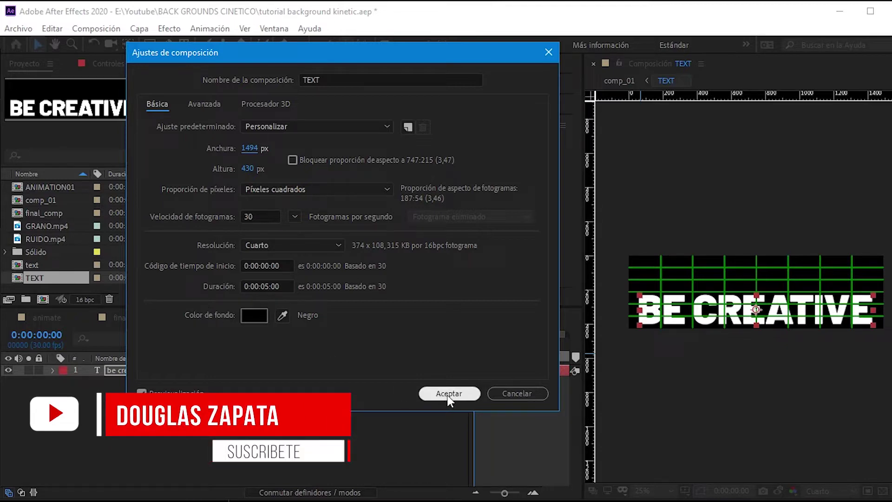
{"action": "left_click", "coordinate": [472, 393]}
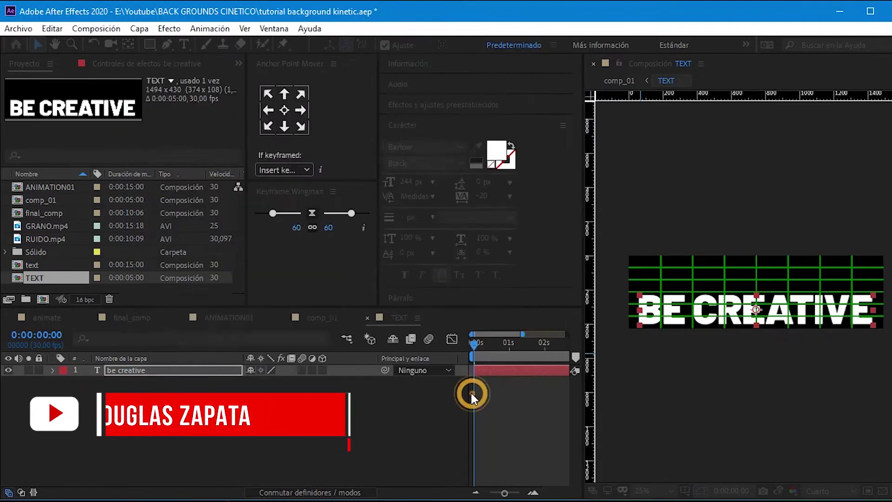
{"action": "left_click", "coordinate": [883, 490]}
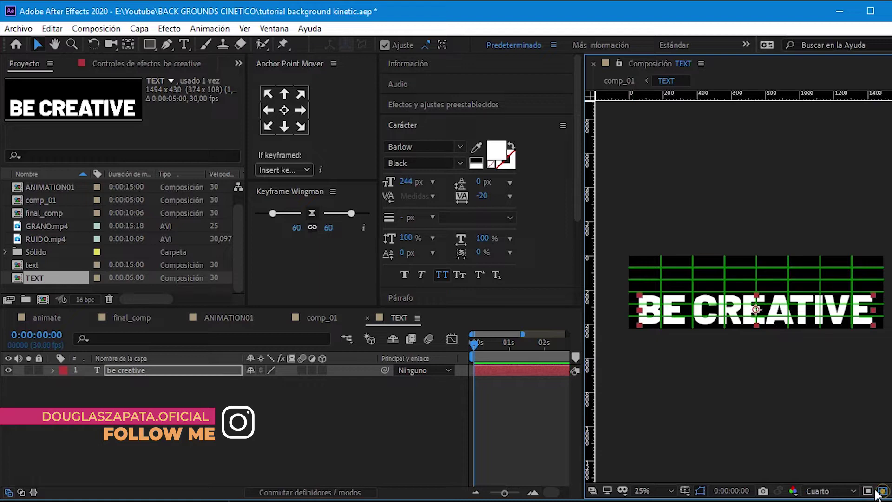
- Recolour the BE CREATIVE text fill to black (000000), then return to comp_01
{"action": "left_click", "coordinate": [882, 491]}
{"action": "double_click", "coordinate": [120, 370]}
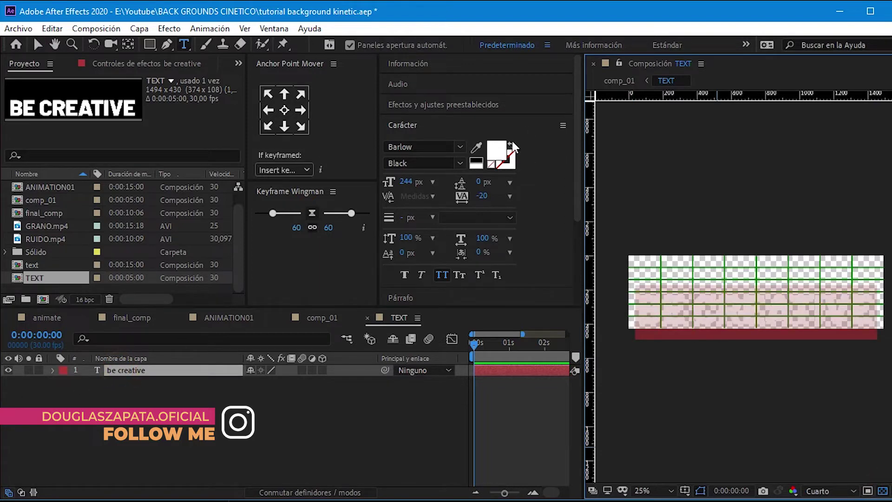
{"action": "left_click", "coordinate": [497, 150]}
{"action": "type", "text": "000000"}
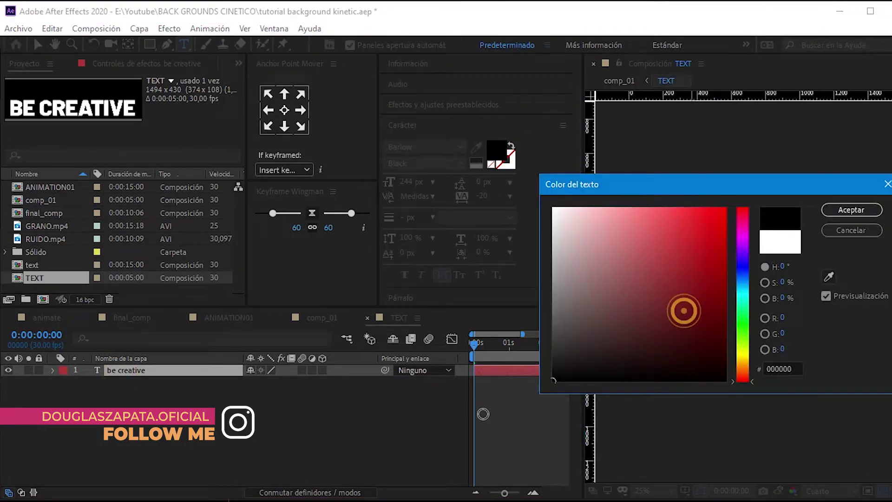
{"action": "left_click", "coordinate": [852, 209]}
{"action": "left_click", "coordinate": [390, 436]}
{"action": "key", "text": "v"}
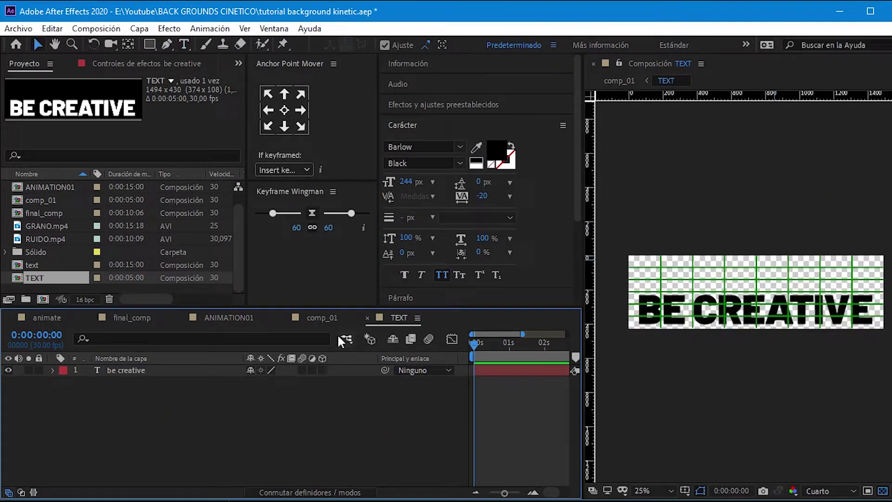
{"action": "left_click", "coordinate": [321, 318]}
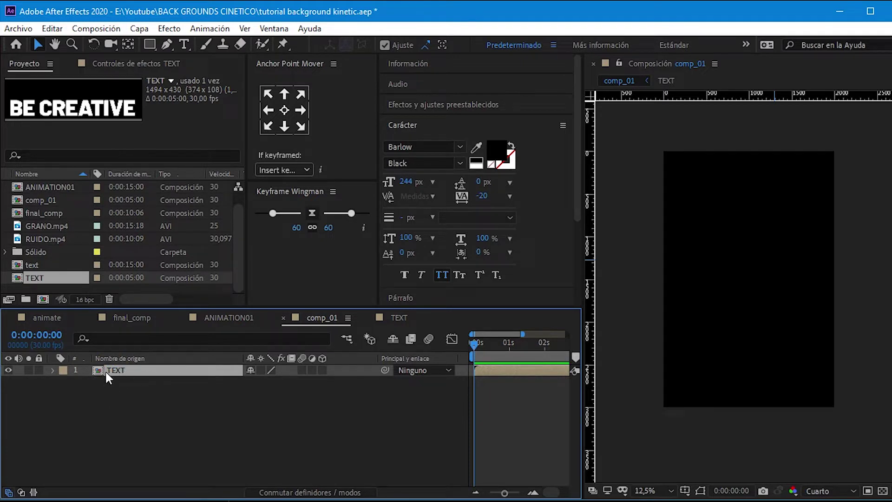
- Apply CC RepeTile, found by searching 'cc re', to the TEXT layer
{"action": "left_click", "coordinate": [882, 491]}
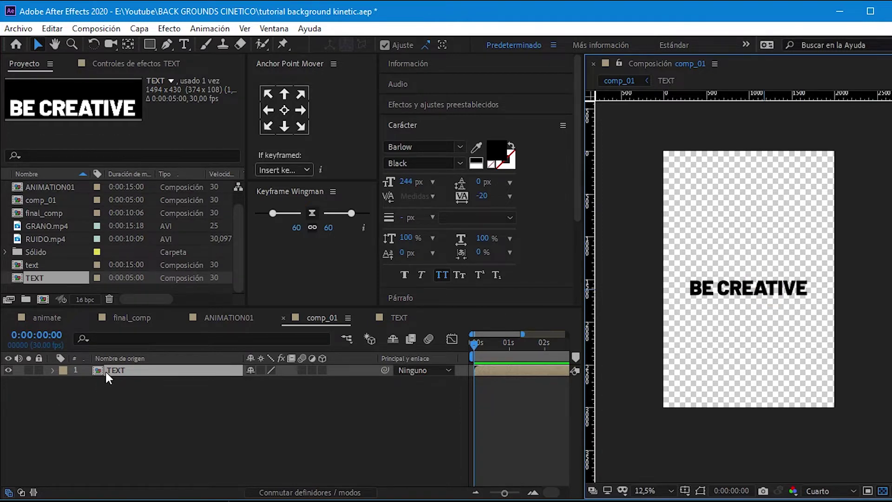
{"action": "left_click", "coordinate": [442, 102]}
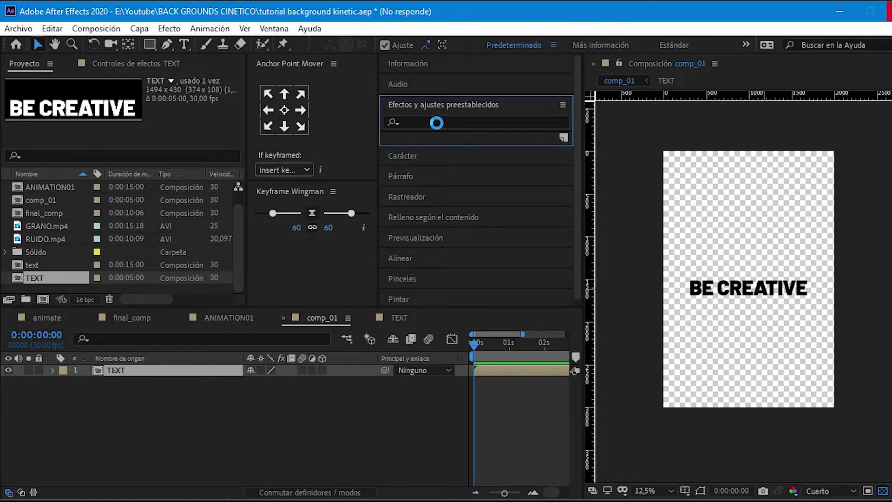
{"action": "left_click", "coordinate": [437, 122]}
{"action": "type", "text": "cc re"}
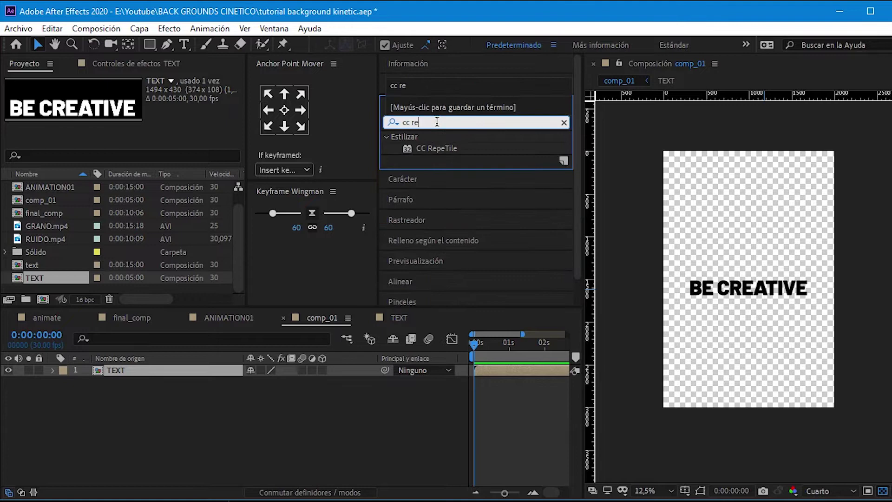
{"action": "left_click_drag", "start_coordinate": [438, 146], "coordinate": [117, 370]}
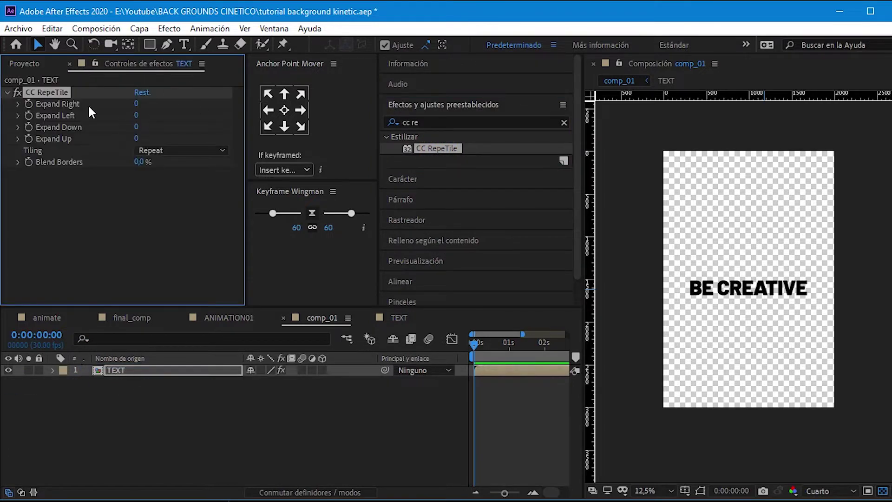
- Expand RepeTile to 1758 right, 1477 left, 2212 up and 1812 down, filling the frame
{"action": "left_click_drag", "start_coordinate": [136, 104], "coordinate": [177, 131]}
{"action": "left_click", "coordinate": [136, 108]}
{"action": "left_click_drag", "start_coordinate": [136, 113], "coordinate": [200, 130]}
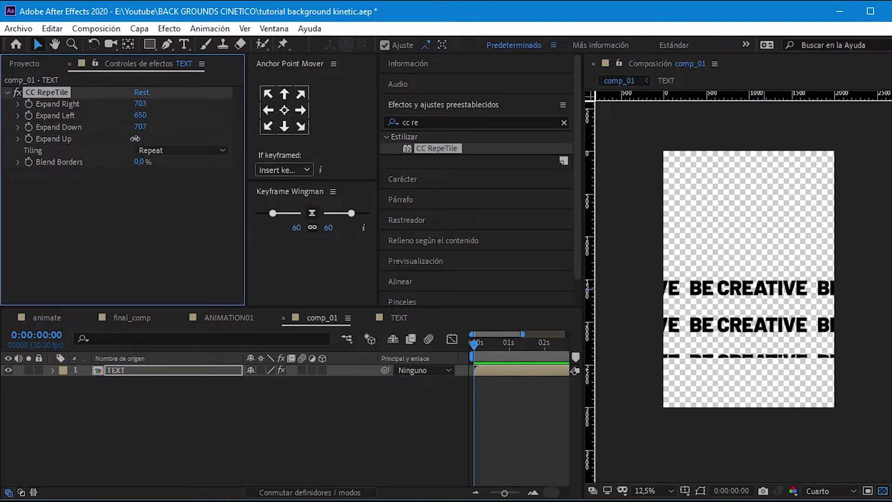
{"action": "left_click_drag", "start_coordinate": [134, 138], "coordinate": [254, 136]}
{"action": "left_click_drag", "start_coordinate": [141, 138], "coordinate": [349, 118]}
{"action": "left_click_drag", "start_coordinate": [138, 126], "coordinate": [241, 127]}
{"action": "left_click_drag", "start_coordinate": [141, 115], "coordinate": [637, 117]}
{"action": "left_click_drag", "start_coordinate": [141, 103], "coordinate": [882, 100]}
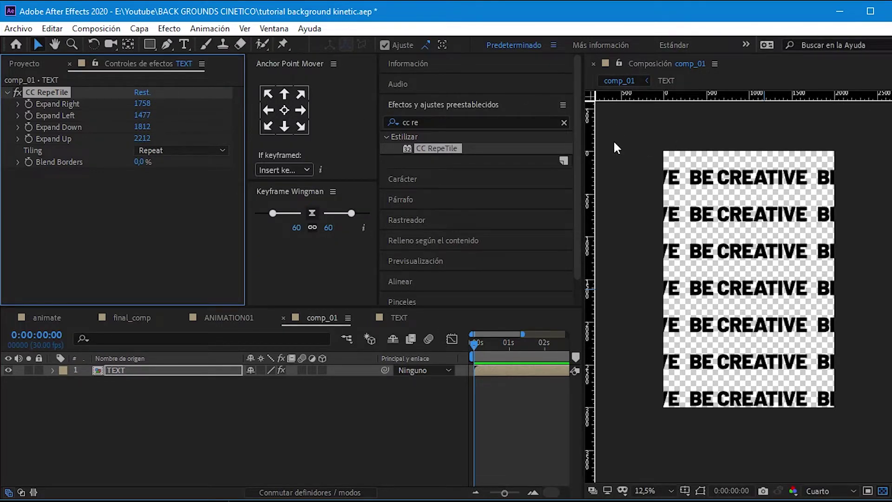
{"action": "left_click", "coordinate": [110, 370]}
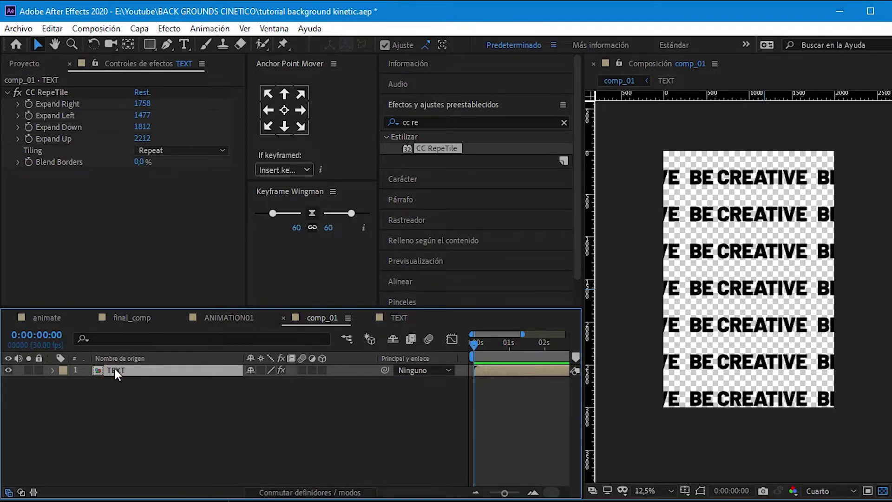
- Duplicate the TEXT layer and give the top copy a green (Verde) label
{"action": "key", "text": "ctrl+d"}
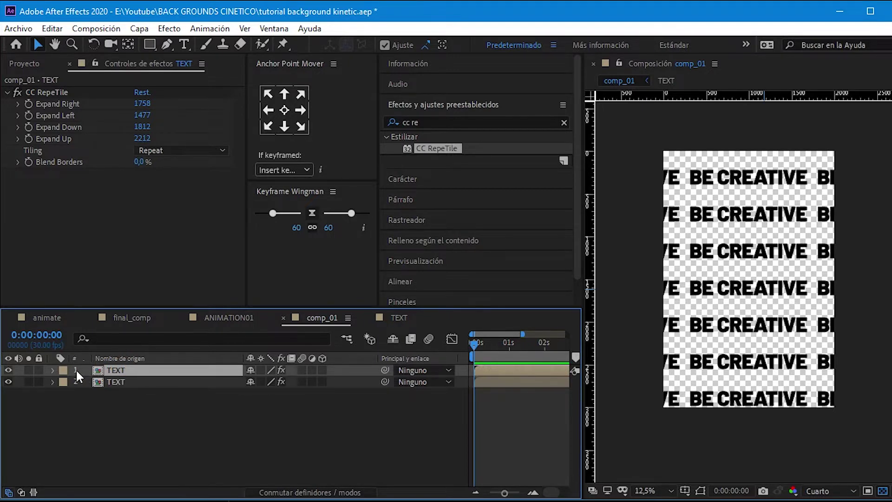
{"action": "left_click", "coordinate": [64, 370]}
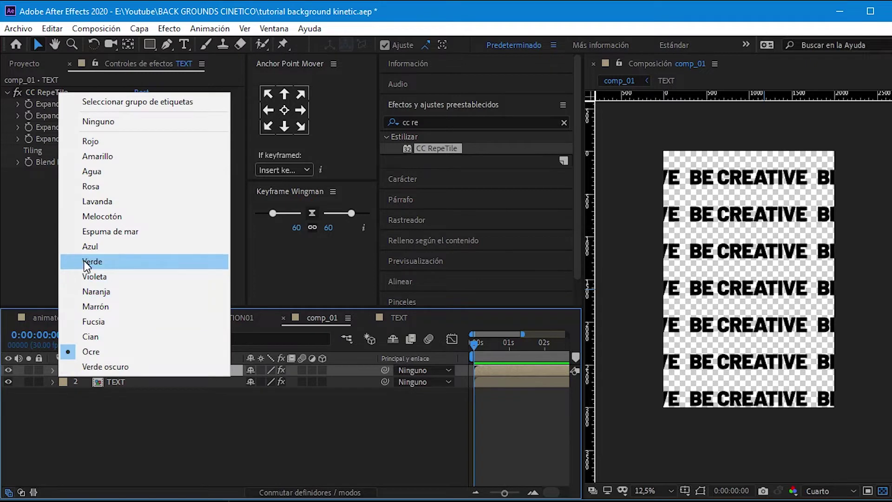
{"action": "left_click", "coordinate": [86, 263]}
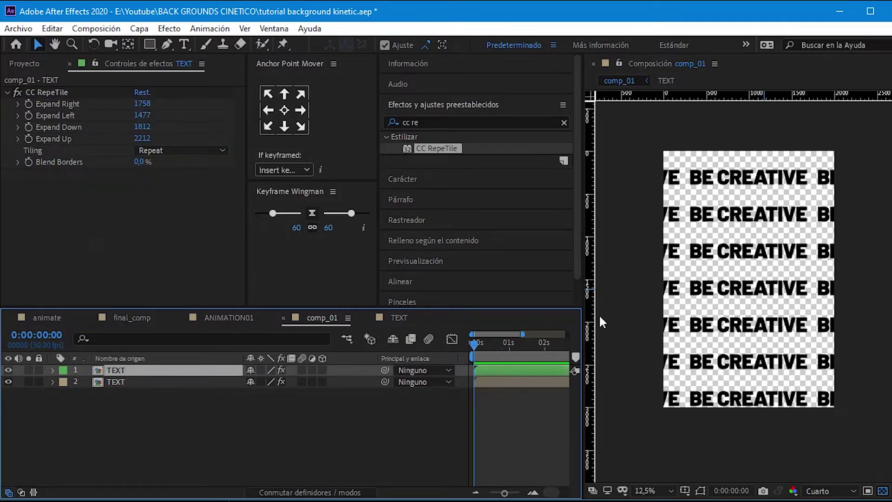
{"action": "left_click_drag", "start_coordinate": [584, 312], "coordinate": [662, 311]}
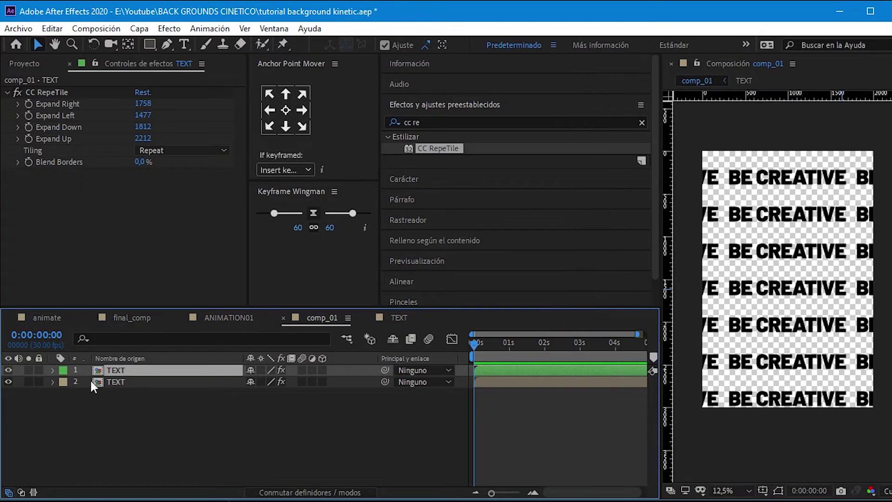
- Shift the top TEXT layer's Position to 1000, 1705 to interleave the rows
{"action": "left_click", "coordinate": [115, 370]}
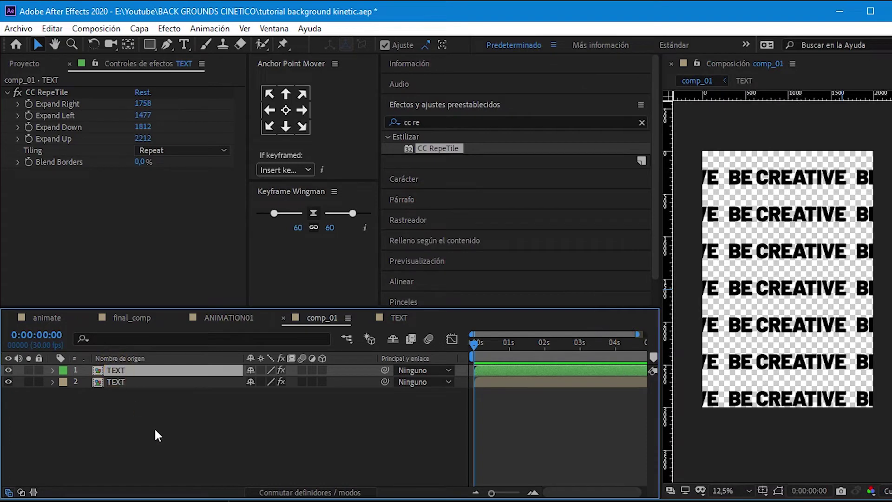
{"action": "key", "text": "p"}
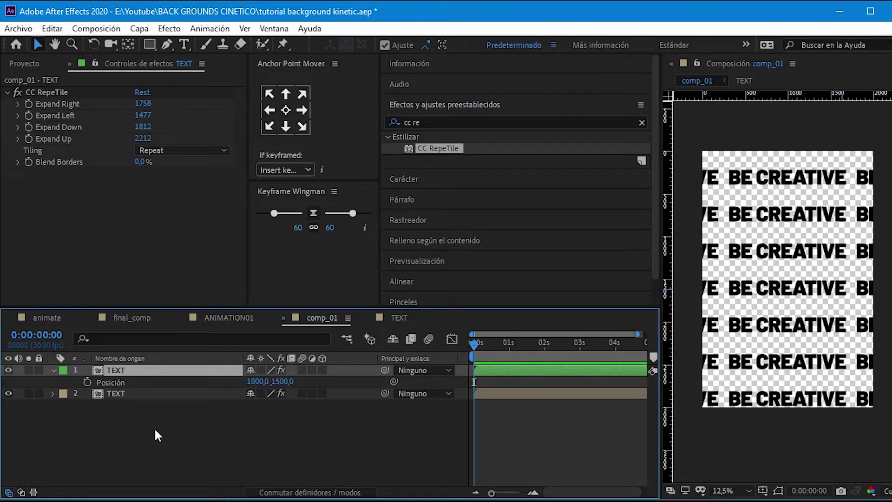
{"action": "left_click_drag", "start_coordinate": [281, 382], "coordinate": [438, 364]}
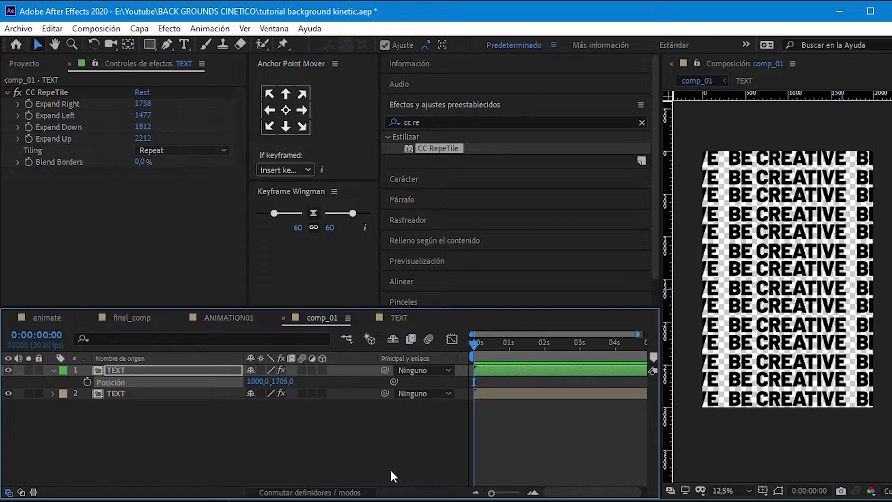
{"action": "left_click", "coordinate": [54, 370]}
{"action": "left_click", "coordinate": [114, 383]}
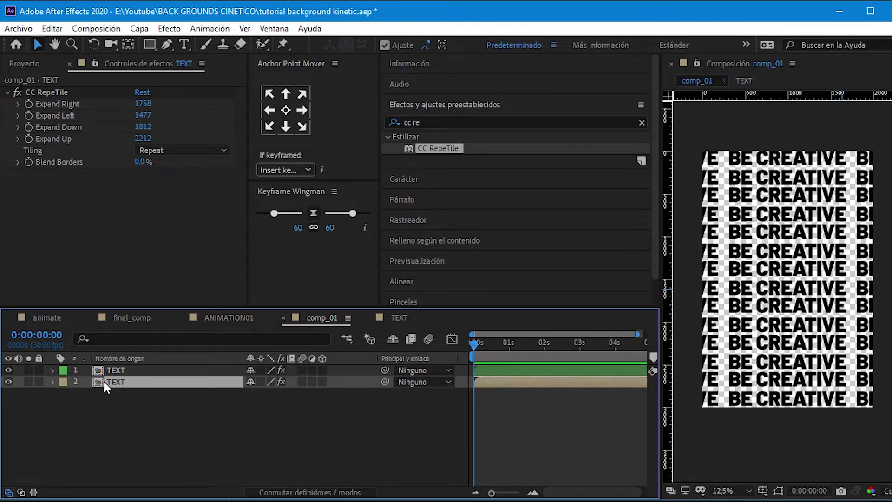
{"action": "key", "text": "p"}
- Add a vertical guide and zoom in to inspect the repeated letters
{"action": "left_click_drag", "start_coordinate": [669, 139], "coordinate": [729, 142]}
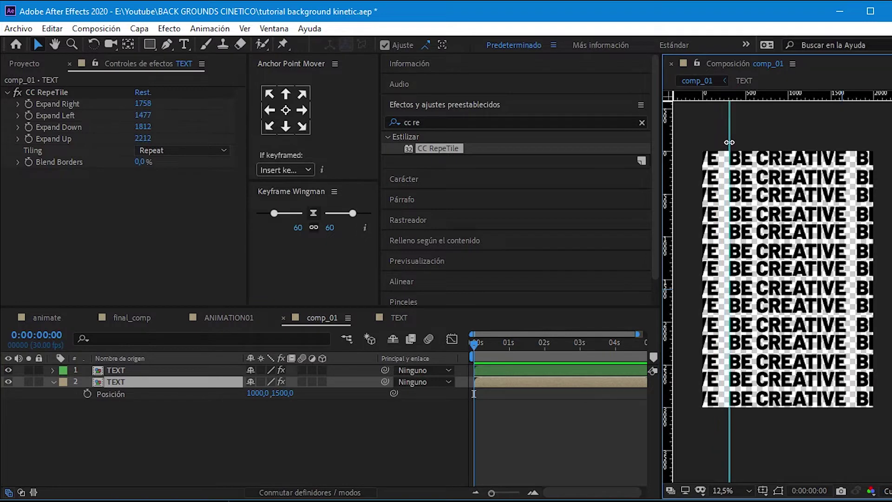
{"action": "scroll", "coordinate": [743, 295], "scroll_direction": "down", "scroll_amount": 2}
{"action": "scroll", "coordinate": [744, 295], "scroll_direction": "up", "scroll_amount": 3}
{"action": "scroll", "coordinate": [743, 295], "scroll_direction": "up", "scroll_amount": 2}
{"action": "scroll", "coordinate": [744, 295], "scroll_direction": "down", "scroll_amount": 2}
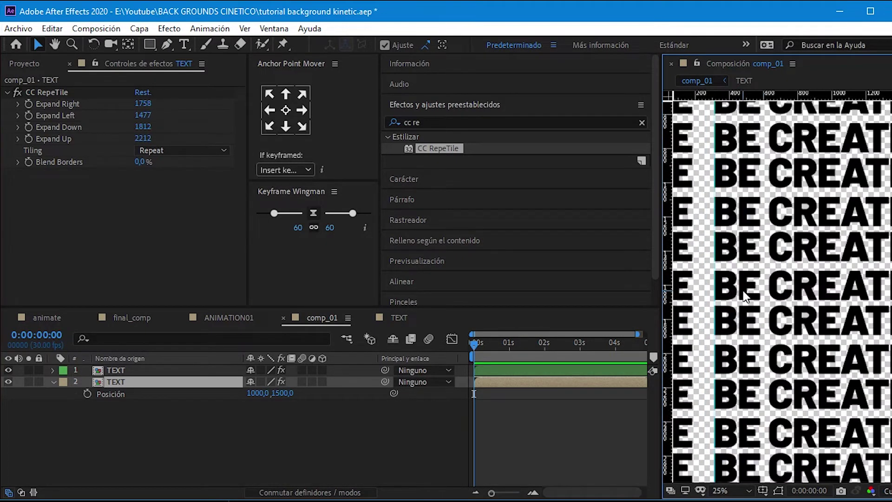
{"action": "scroll", "coordinate": [743, 295], "scroll_direction": "down", "scroll_amount": 1}
{"action": "scroll", "coordinate": [742, 289], "scroll_direction": "up", "scroll_amount": 4}
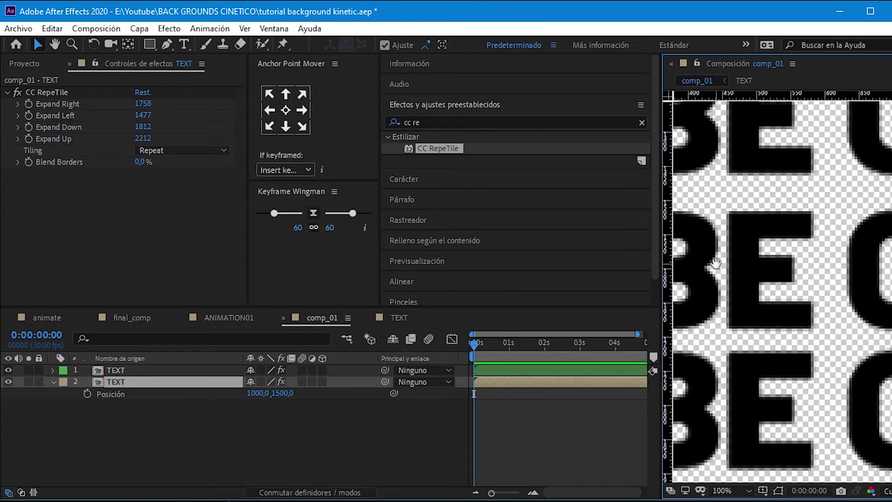
{"action": "left_click_drag", "start_coordinate": [716, 264], "coordinate": [824, 249]}
{"action": "scroll", "coordinate": [766, 239], "scroll_direction": "down", "scroll_amount": 2}
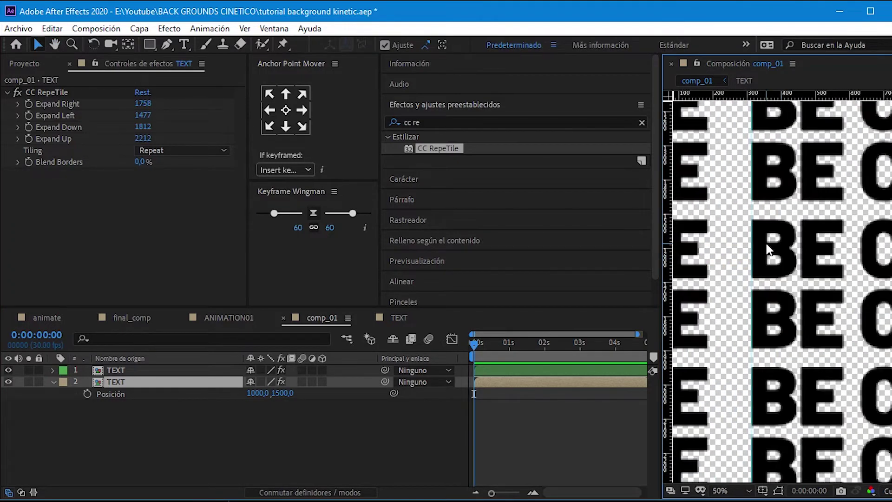
{"action": "scroll", "coordinate": [765, 242], "scroll_direction": "down", "scroll_amount": 1}
{"action": "scroll", "coordinate": [765, 243], "scroll_direction": "down", "scroll_amount": 1}
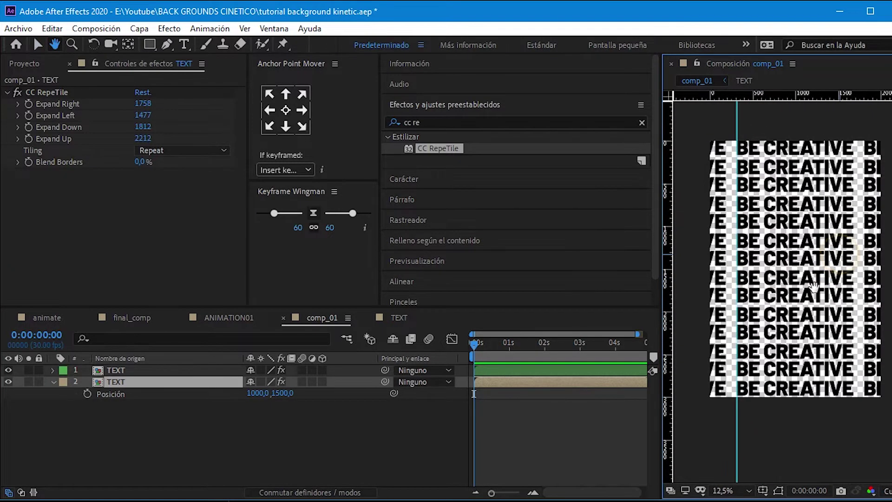
- Keyframe the lower TEXT layer's Position from 1000,1500 at 0s to -499,1500 at 4:29
{"action": "left_click", "coordinate": [88, 394]}
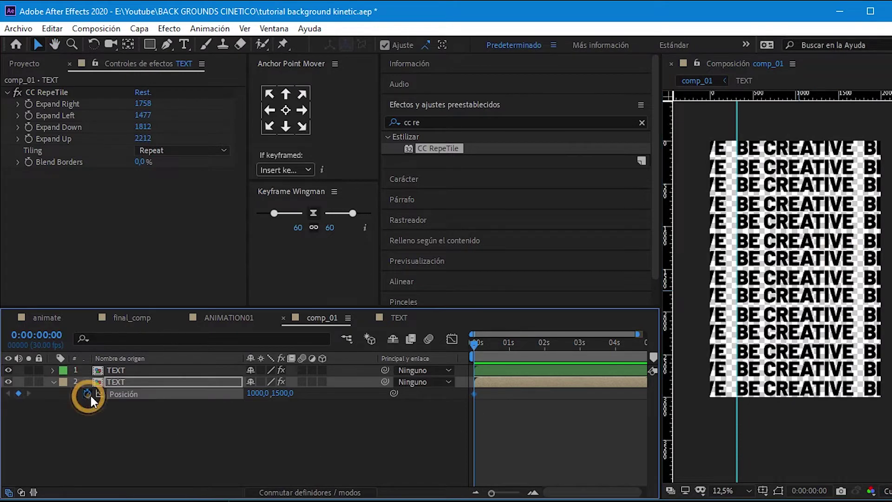
{"action": "left_click_drag", "start_coordinate": [512, 344], "coordinate": [648, 336]}
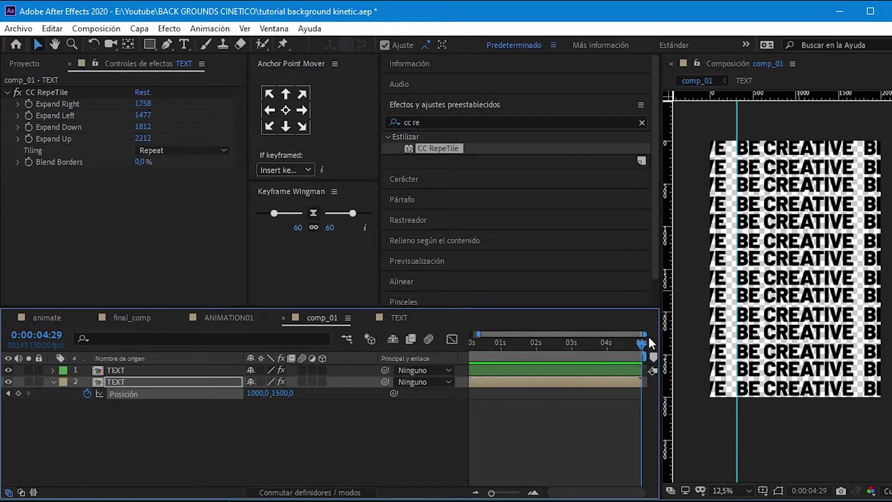
{"action": "left_click_drag", "start_coordinate": [491, 492], "coordinate": [490, 493]}
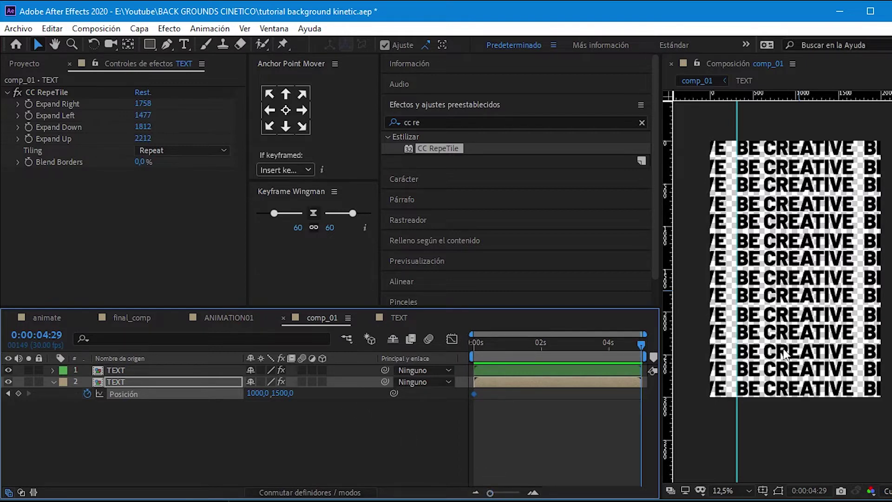
{"action": "mouse_move", "coordinate": [269, 394]}
{"action": "left_mouse_down"}
{"action": "mouse_move", "coordinate": [227, 415]}
{"action": "mouse_move", "coordinate": [34, 394]}
{"action": "left_mouse_up"}
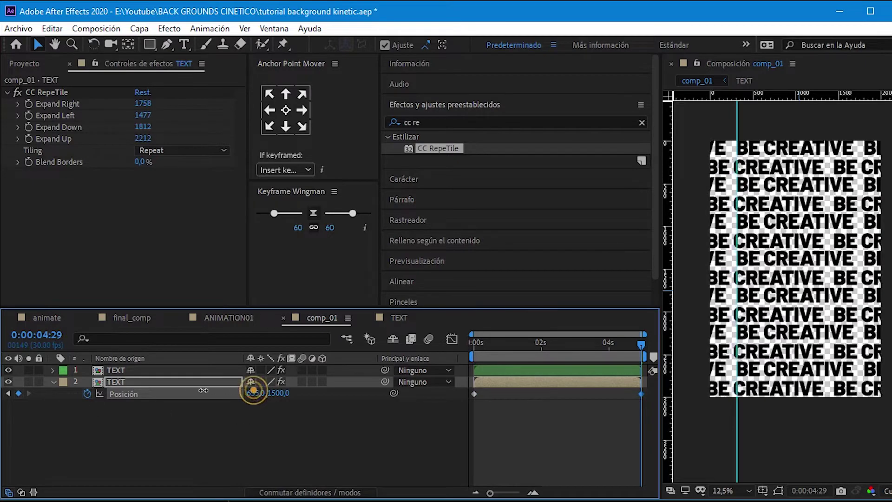
{"action": "left_click_drag", "start_coordinate": [256, 394], "coordinate": [42, 397]}
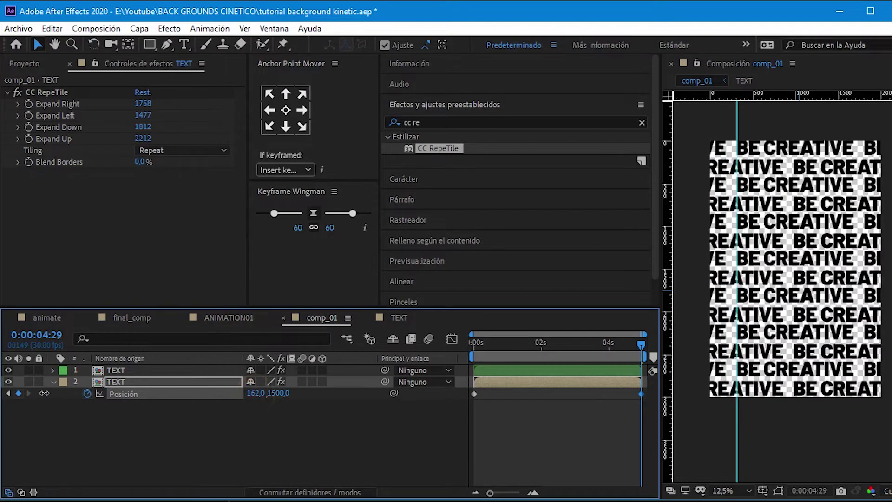
{"action": "left_click_drag", "start_coordinate": [256, 394], "coordinate": [190, 414]}
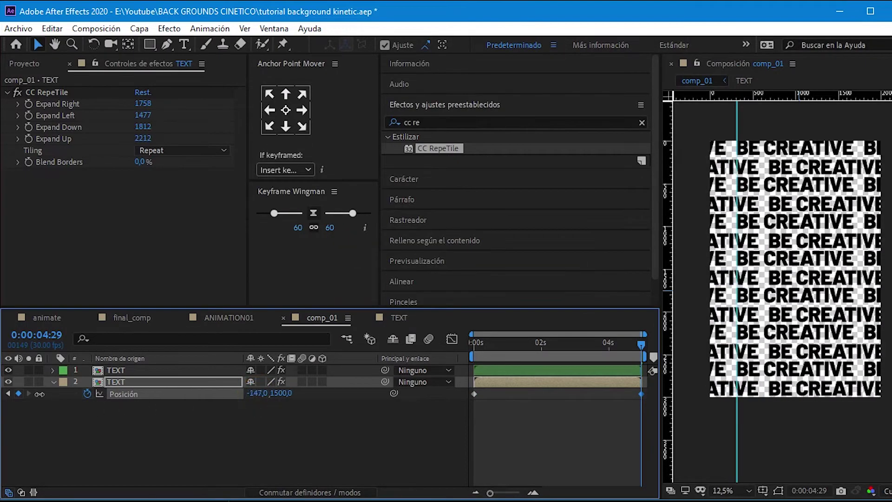
{"action": "mouse_move", "coordinate": [255, 394]}
{"action": "left_mouse_down"}
{"action": "mouse_move", "coordinate": [93, 393]}
{"action": "mouse_move", "coordinate": [102, 399]}
{"action": "left_mouse_up"}
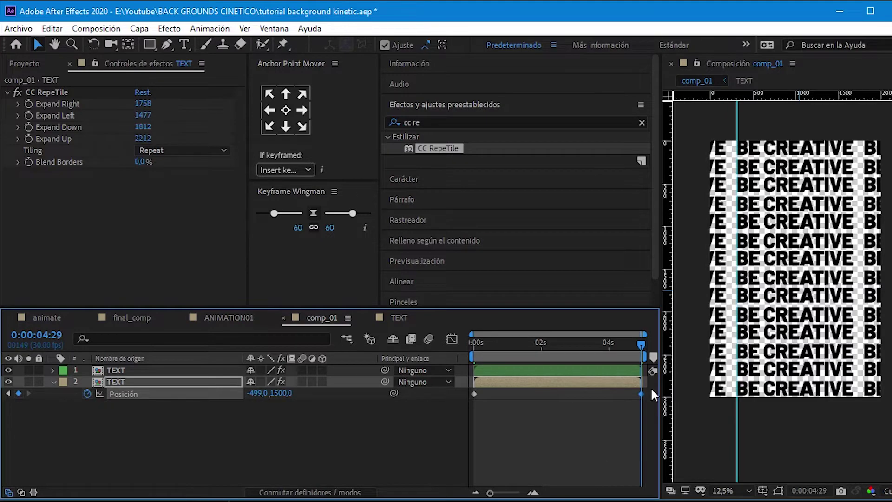
{"action": "left_click_drag", "start_coordinate": [643, 344], "coordinate": [447, 358]}
{"action": "key", "text": "space"}
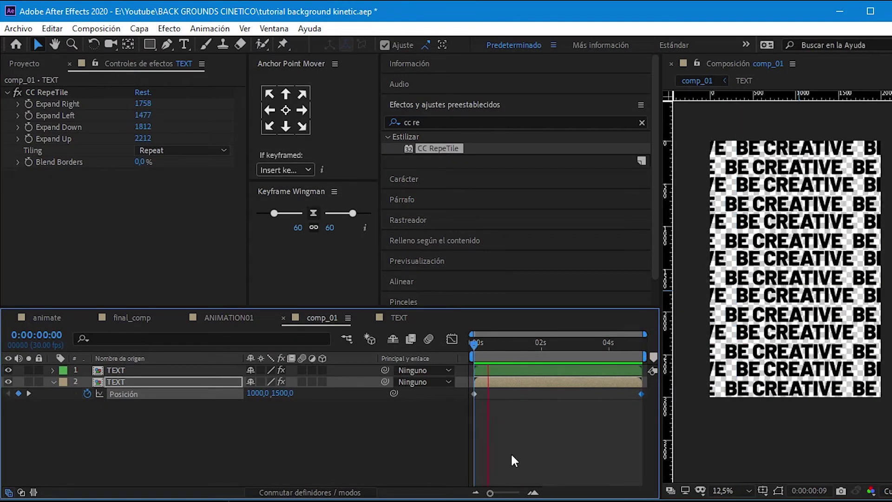
- Preview the slide and drag layer 2's end Position keyframe earlier
{"action": "key", "text": "space"}
{"action": "left_click_drag", "start_coordinate": [641, 393], "coordinate": [608, 394]}
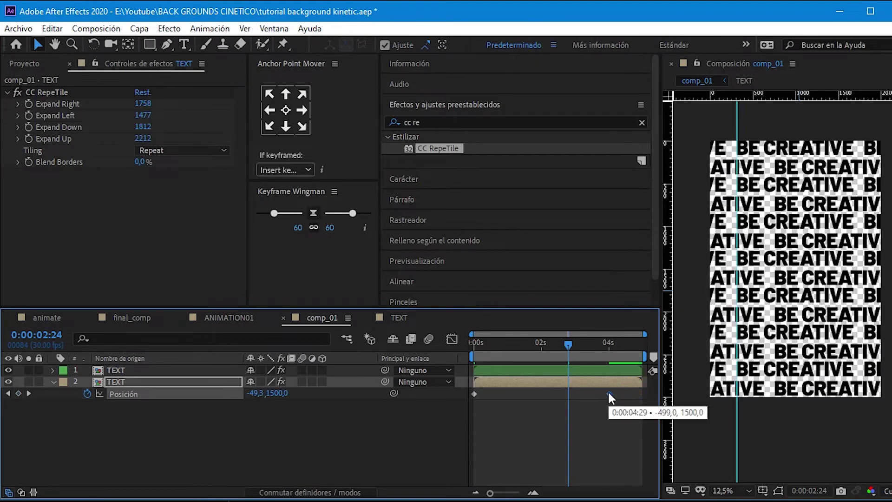
{"action": "key", "text": "Home"}
{"action": "key", "text": "space"}
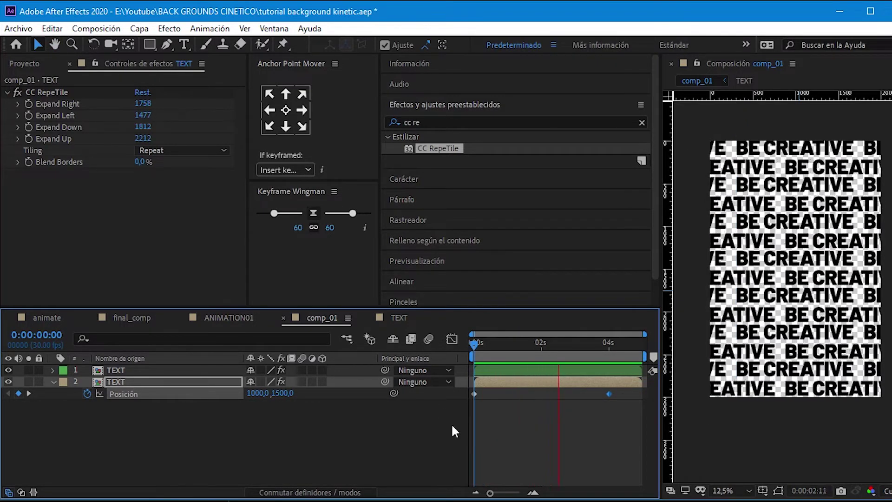
{"action": "left_click_drag", "start_coordinate": [608, 394], "coordinate": [590, 393]}
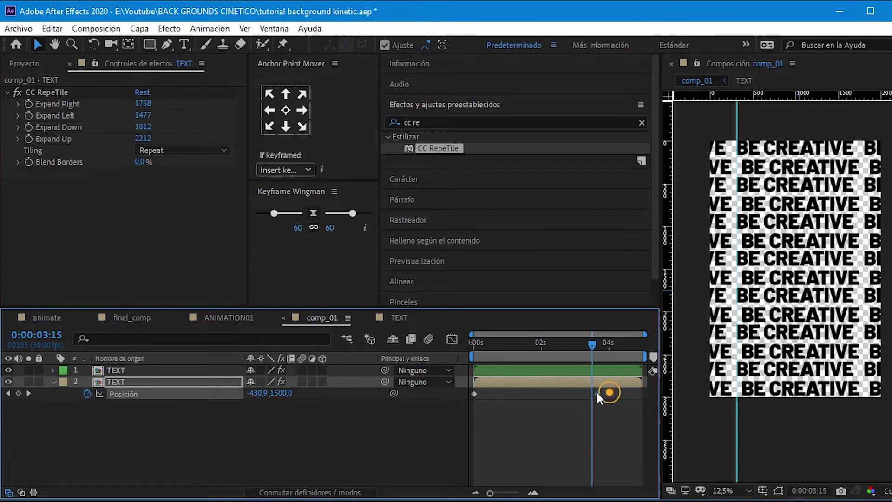
{"action": "left_click_drag", "start_coordinate": [584, 338], "coordinate": [442, 372]}
{"action": "key", "text": "space"}
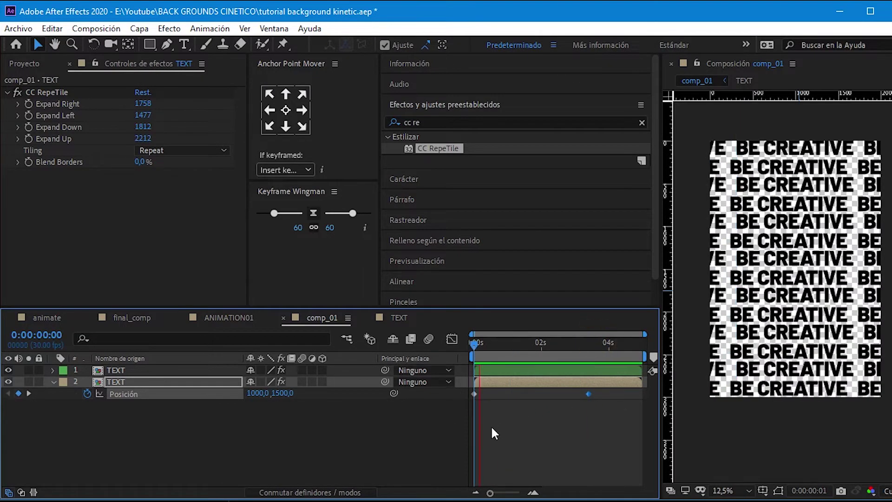
{"action": "key", "text": "space"}
- Zoom the timeline and settle that end keyframe at about 3:01
{"action": "left_click_drag", "start_coordinate": [490, 493], "coordinate": [504, 493]}
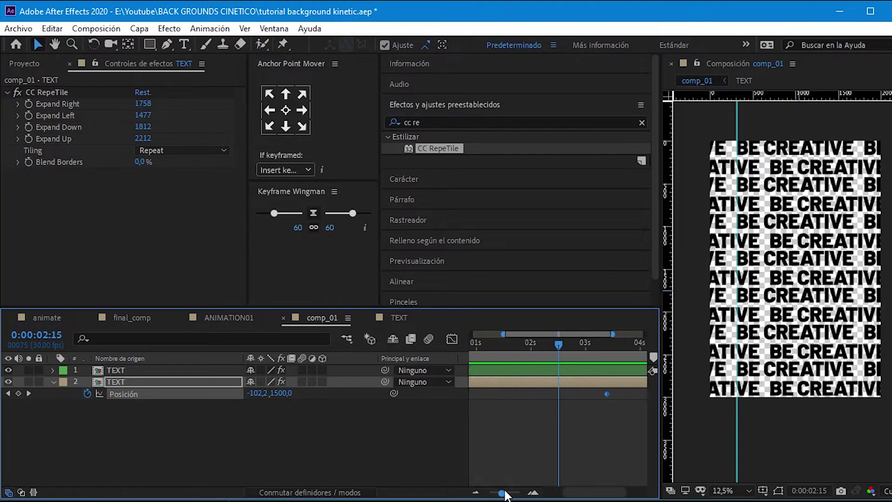
{"action": "left_click_drag", "start_coordinate": [616, 394], "coordinate": [595, 394]}
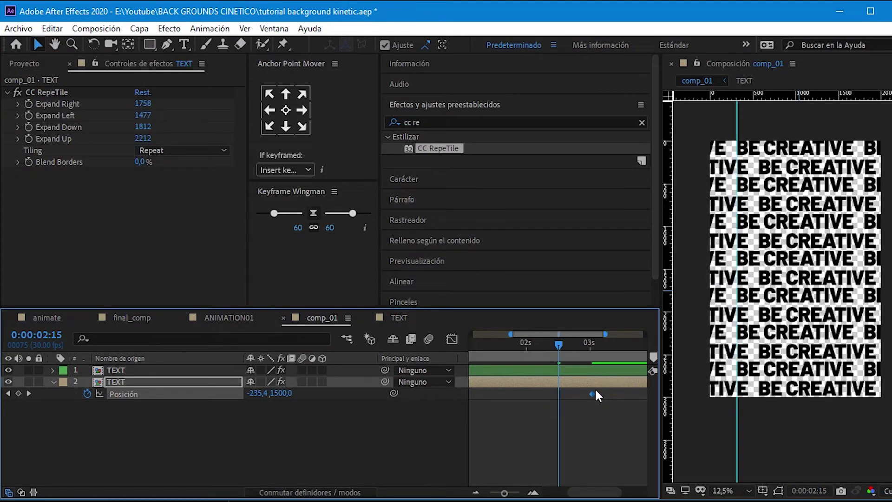
{"action": "left_click_drag", "start_coordinate": [561, 342], "coordinate": [458, 347]}
{"action": "left_click_drag", "start_coordinate": [504, 493], "coordinate": [490, 493]}
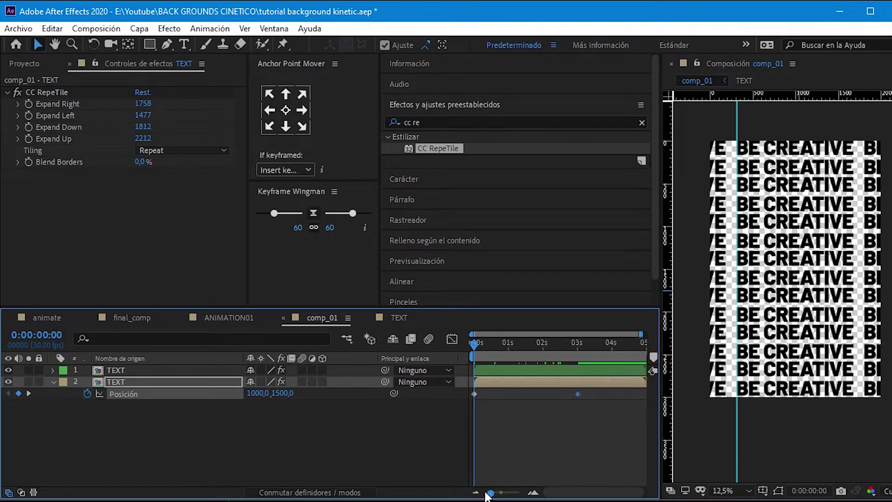
{"action": "left_click_drag", "start_coordinate": [567, 344], "coordinate": [474, 344]}
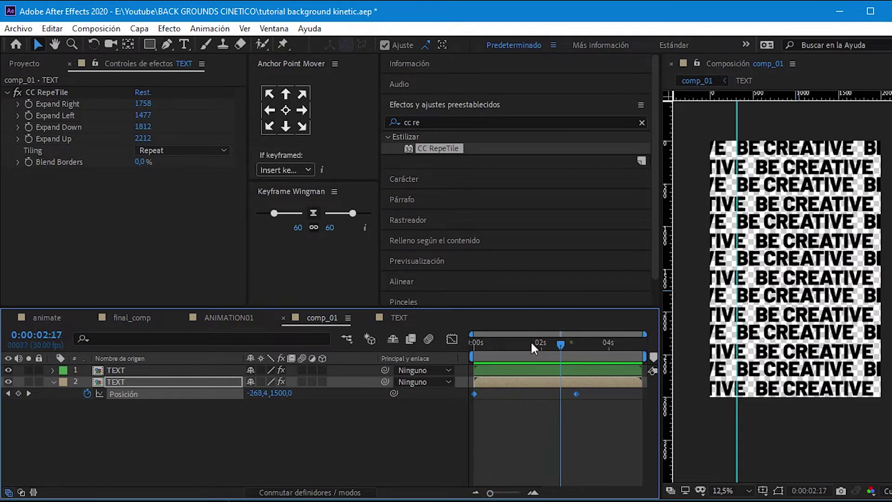
{"action": "left_click", "coordinate": [133, 371]}
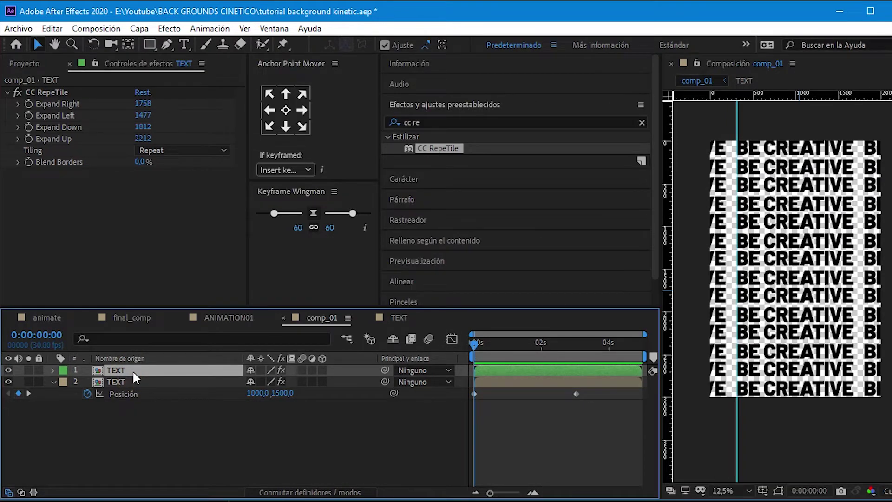
- Keyframe the top TEXT layer's Position from 1000,1705 at 0s to -495,1705 at 3:01
{"action": "key", "text": "p"}
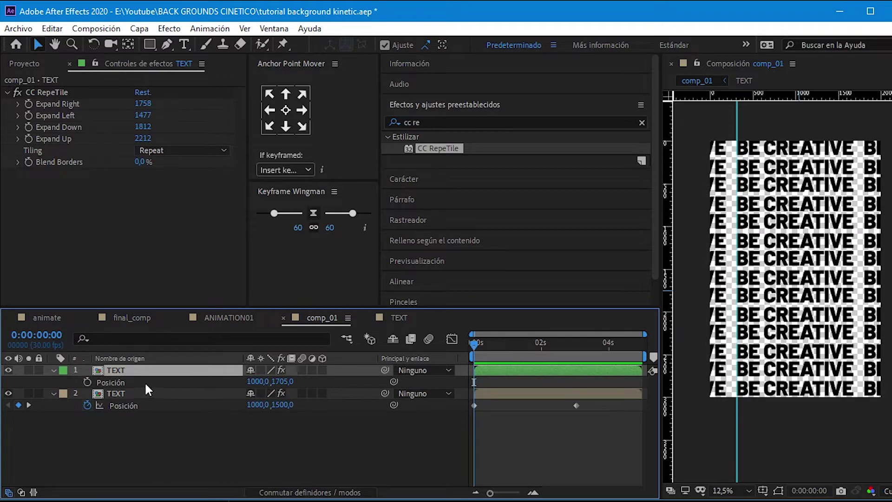
{"action": "left_click", "coordinate": [88, 382]}
{"action": "left_click_drag", "start_coordinate": [475, 343], "coordinate": [576, 349]}
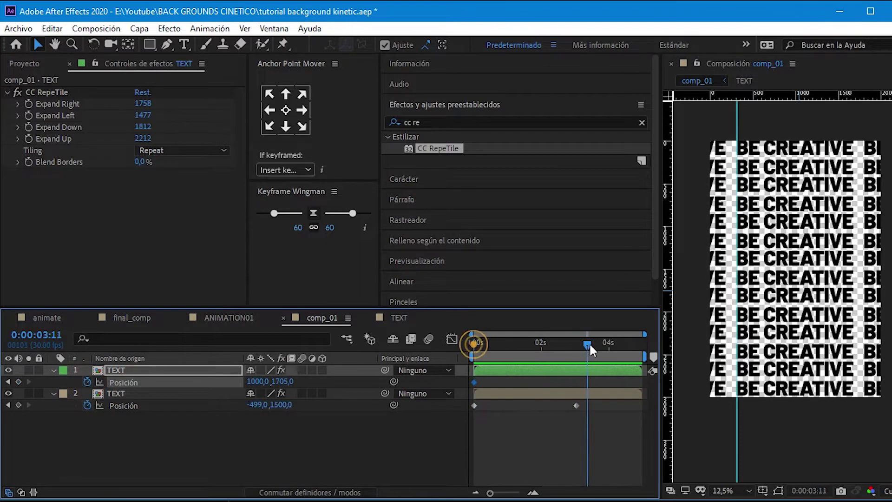
{"action": "left_click_drag", "start_coordinate": [261, 382], "coordinate": [155, 419]}
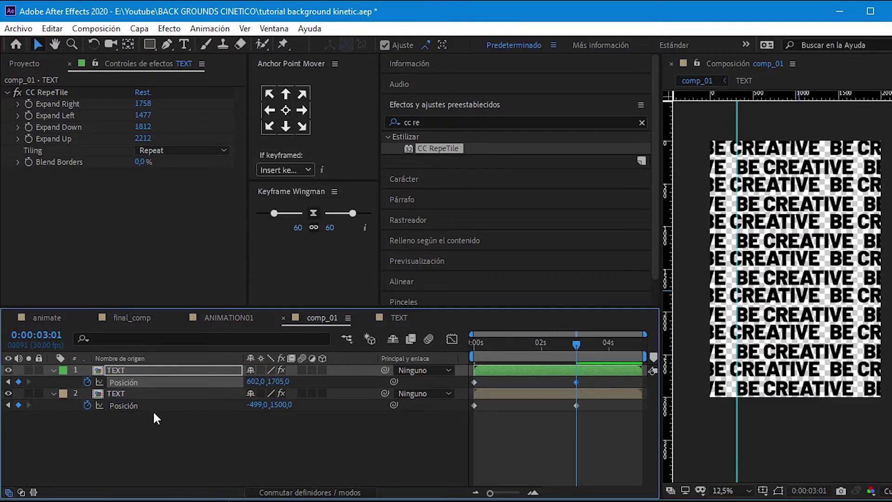
{"action": "mouse_move", "coordinate": [253, 385]}
{"action": "left_mouse_down"}
{"action": "mouse_move", "coordinate": [217, 381]}
{"action": "mouse_move", "coordinate": [159, 407]}
{"action": "left_mouse_up"}
{"action": "left_click_drag", "start_coordinate": [263, 382], "coordinate": [49, 379]}
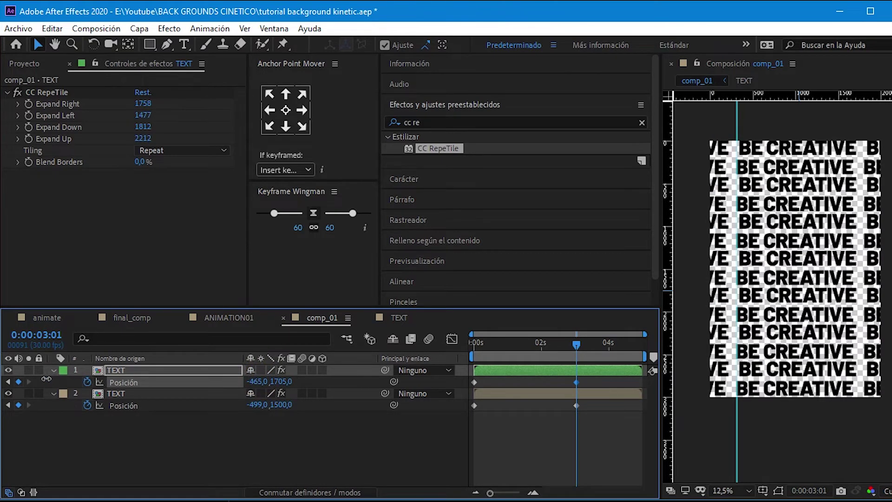
{"action": "left_click_drag", "start_coordinate": [49, 379], "coordinate": [28, 380]}
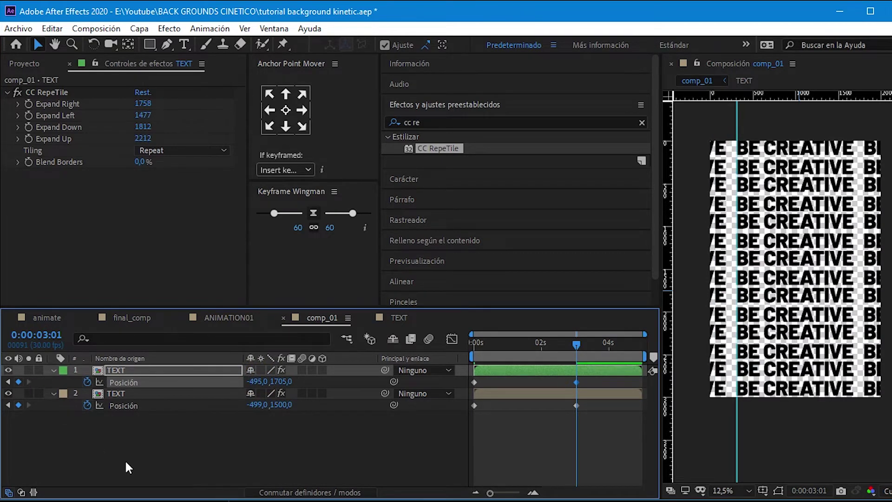
- Preview the animation and expand the lower TEXT layer's transform properties
{"action": "key", "text": "space"}
{"action": "key", "text": "Home"}
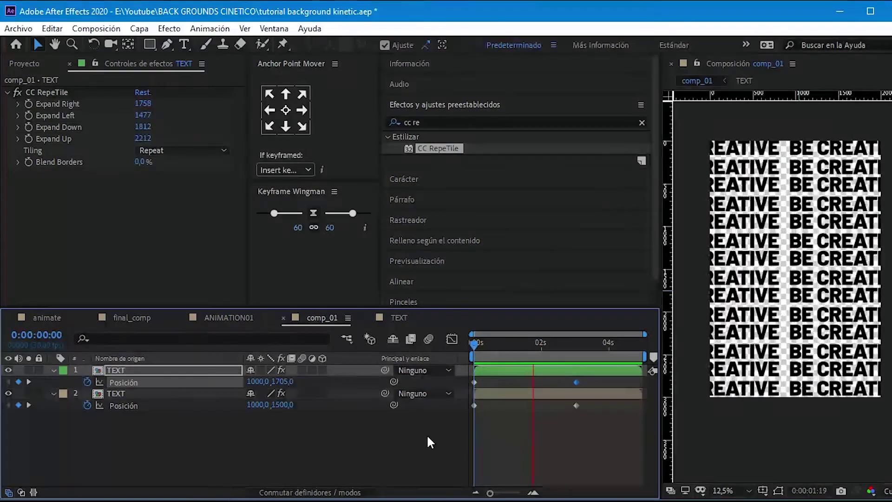
{"action": "key", "text": "space"}
{"action": "left_click", "coordinate": [54, 370]}
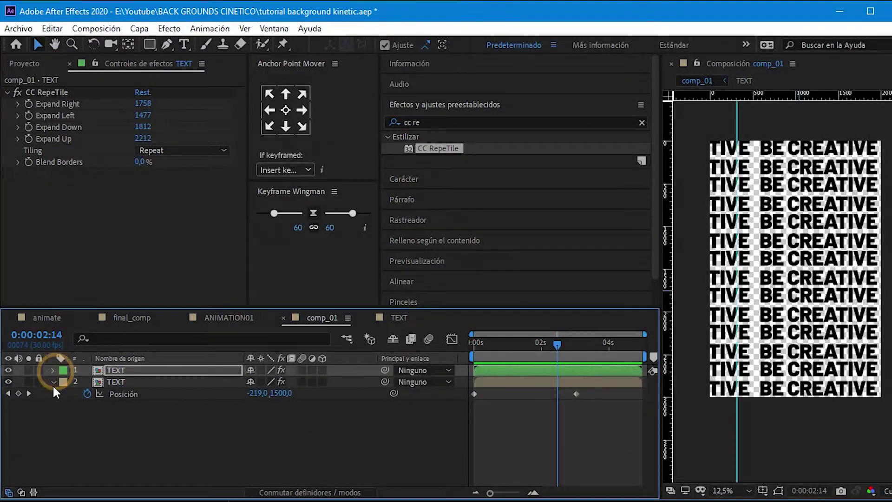
{"action": "left_click", "coordinate": [54, 382]}
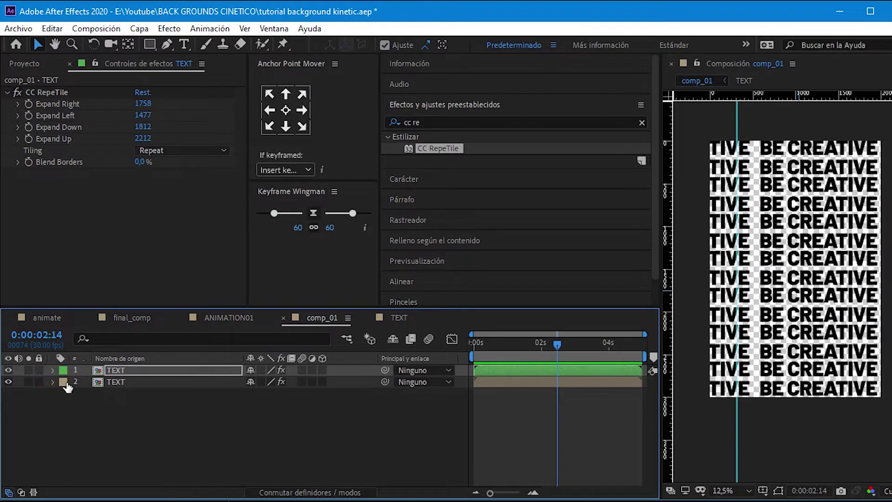
{"action": "left_click", "coordinate": [65, 405]}
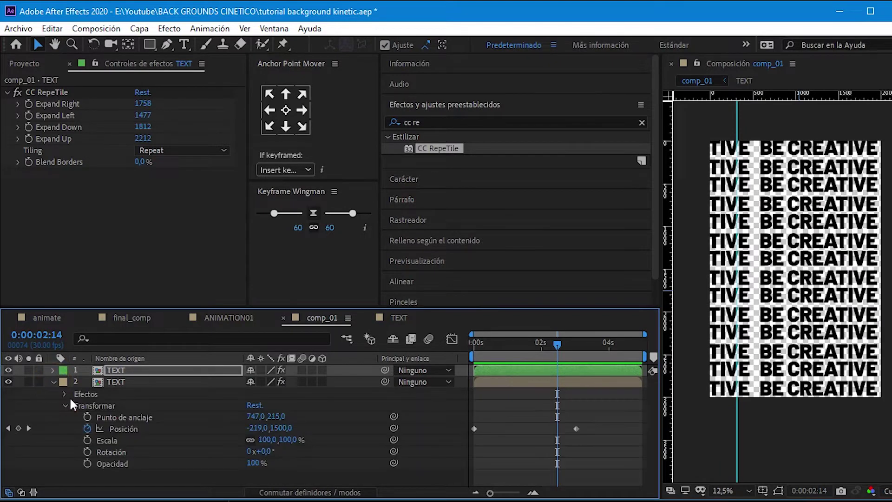
- Replace the lower TEXT layer's default Position expression with loopout("cycle")
{"action": "left_click", "coordinate": [117, 383]}
{"action": "key", "text": "u"}
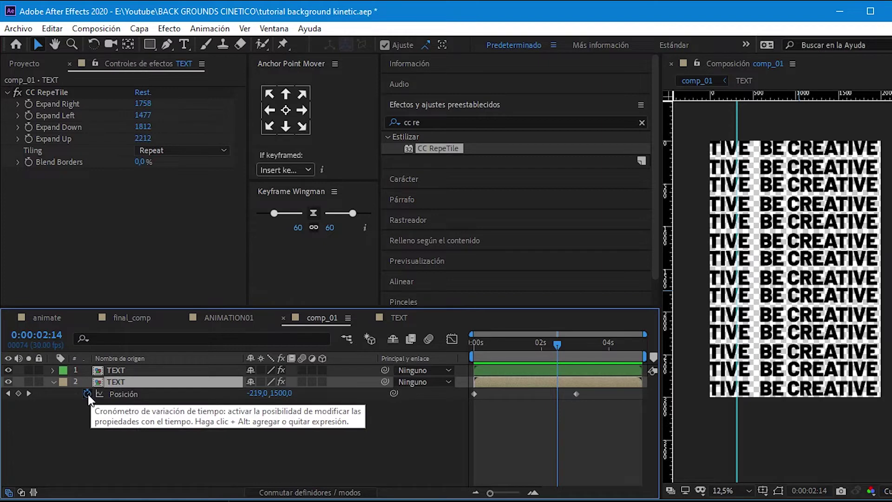
{"action": "left_click", "coordinate": [87, 394], "text": "alt"}
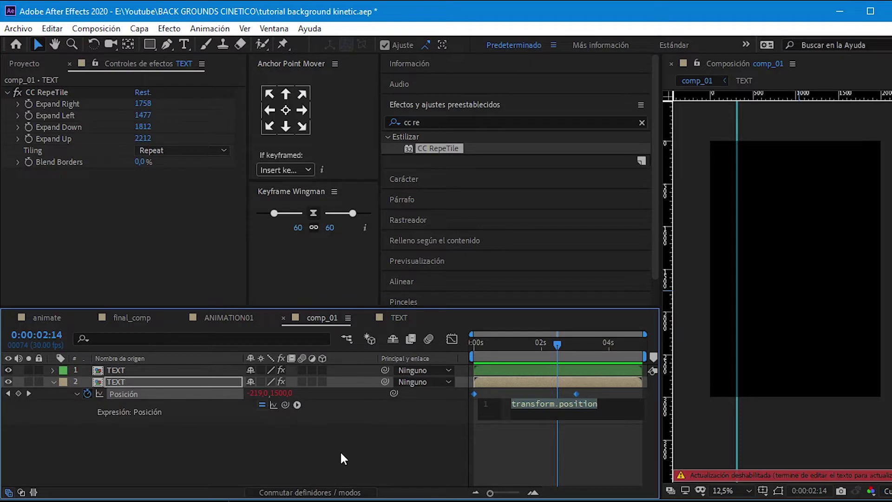
{"action": "key", "text": "BackSpace"}
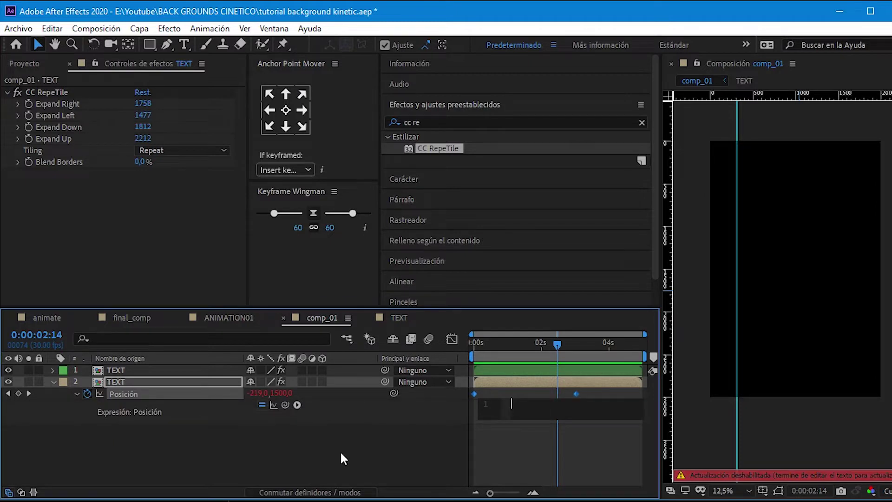
{"action": "type", "text": "loo"}
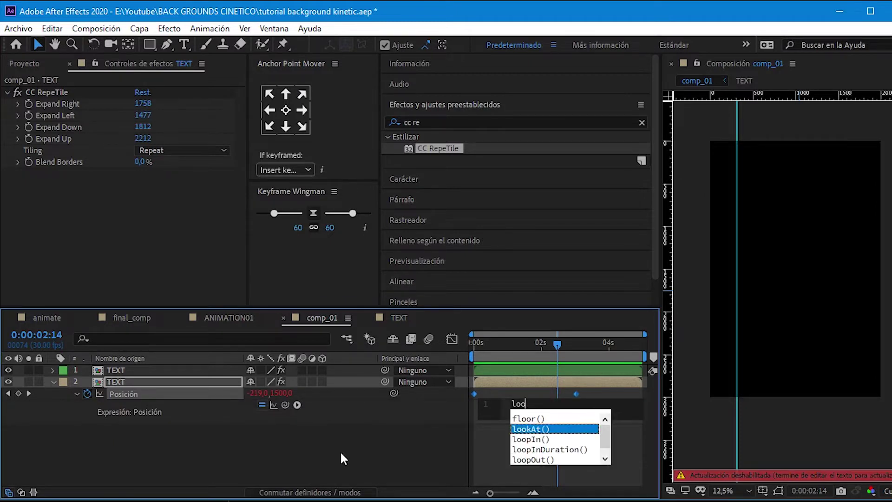
{"action": "type", "text": "pa"}
{"action": "key", "text": "BackSpace"}
{"action": "type", "text": "out"}
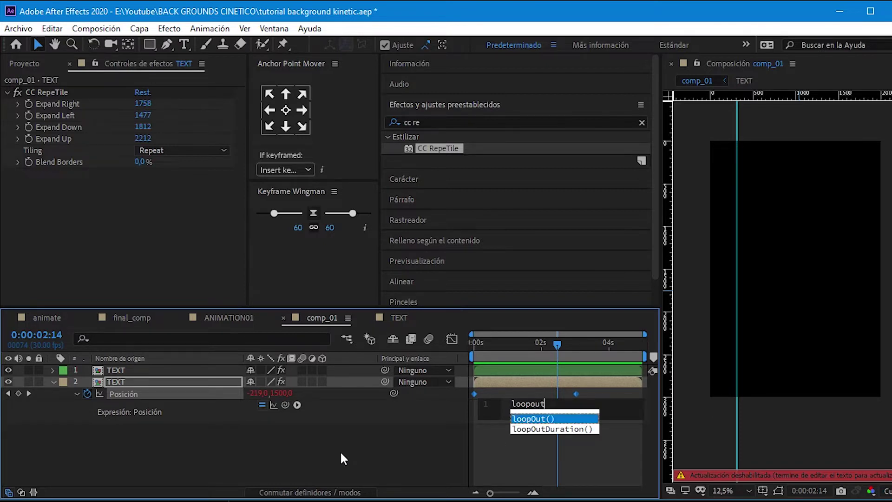
{"action": "type", "text": "(\""}
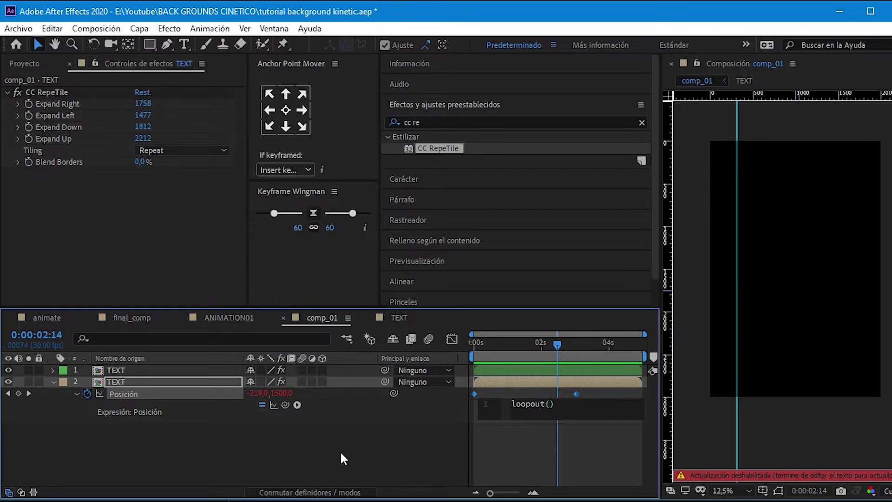
{"action": "type", "text": "cy"}
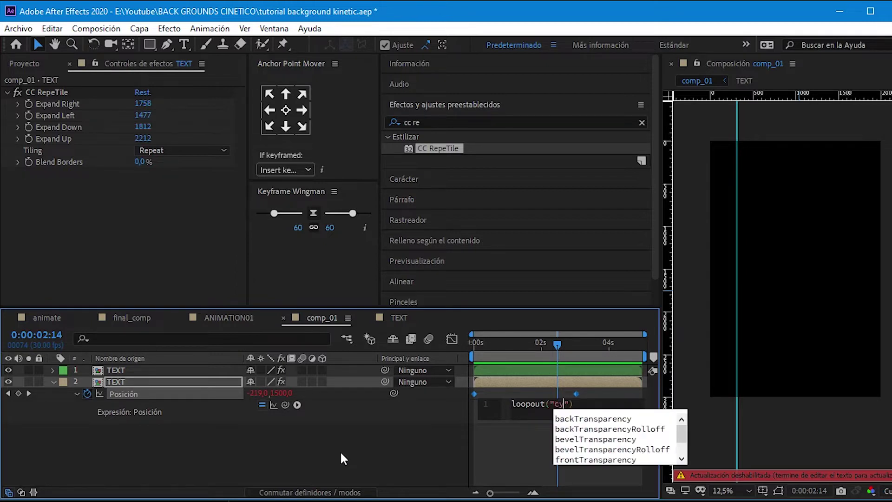
{"action": "type", "text": "cle"}
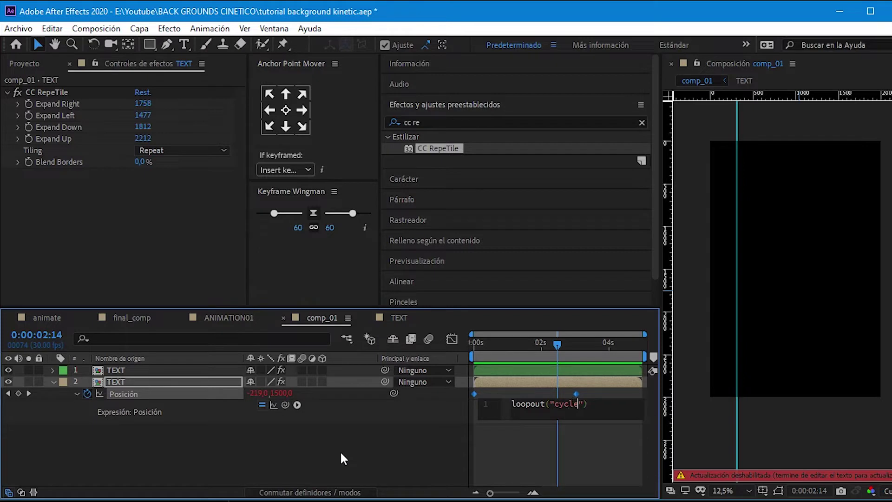
{"action": "key", "text": "Return"}
{"action": "key", "text": "BackSpace"}
{"action": "key", "text": "ctrl+v"}
- Give the top TEXT layer's Position a loopOut("cycle") expression
{"action": "left_click", "coordinate": [89, 380], "text": "alt"}
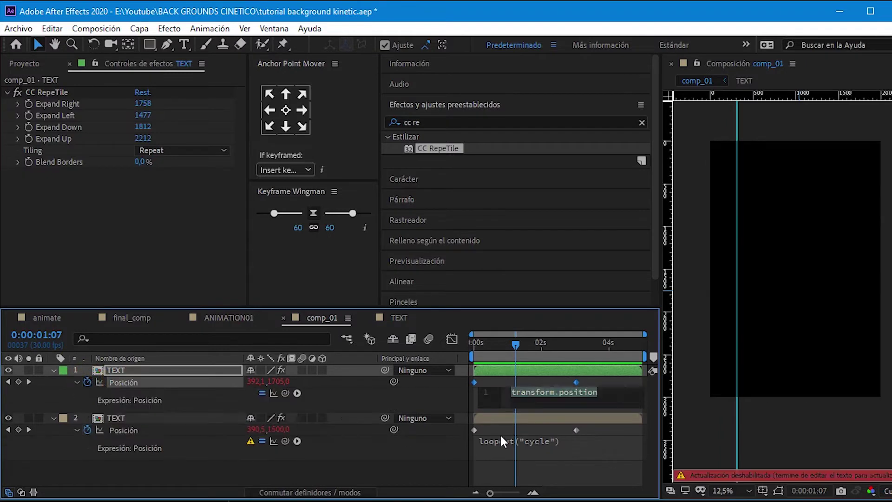
{"action": "type", "text": "lo"}
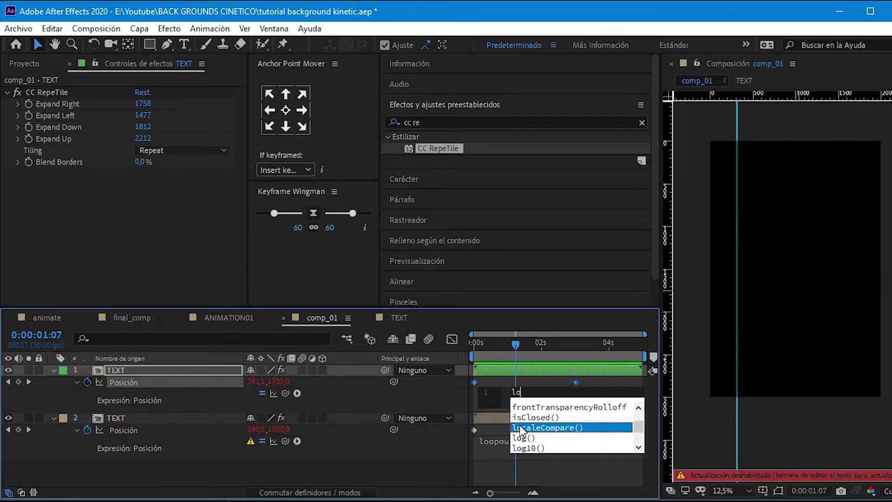
{"action": "type", "text": "op"}
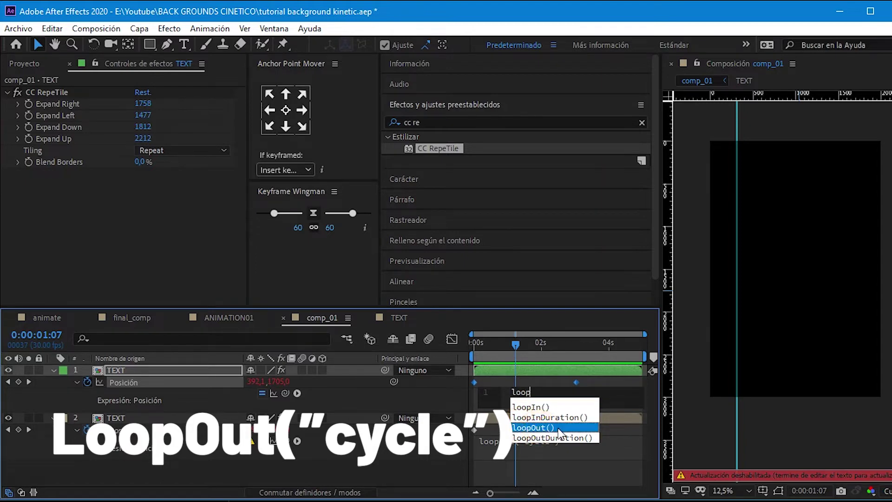
{"action": "left_click", "coordinate": [543, 425]}
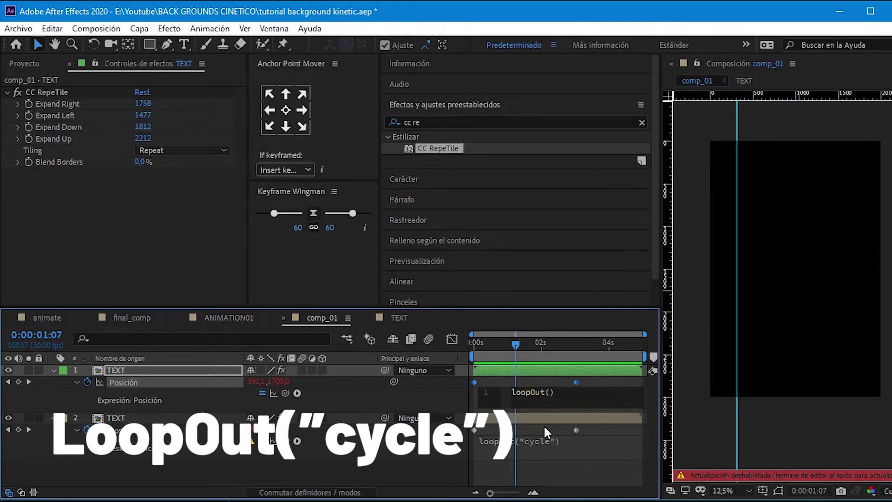
{"action": "type", "text": "cycle\""}
{"action": "key", "text": "Left"}
{"action": "key", "text": "Left"}
{"action": "key", "text": "Left"}
{"action": "type", "text": "\""}
{"action": "left_click", "coordinate": [517, 433]}
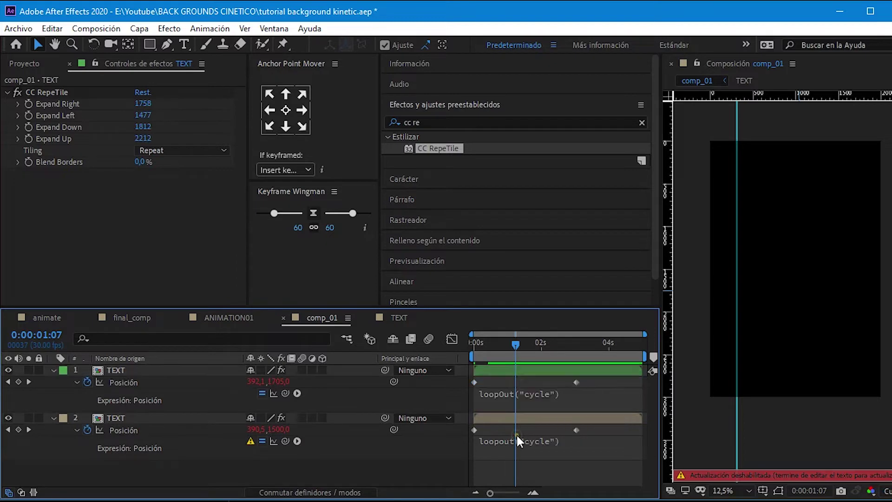
- Correct the lower layer's expression to loopOut("cycle") and preview the looping slide from the start
{"action": "left_click", "coordinate": [530, 440]}
{"action": "type", "text": "loopOut()"}
{"action": "left_click", "coordinate": [546, 439]}
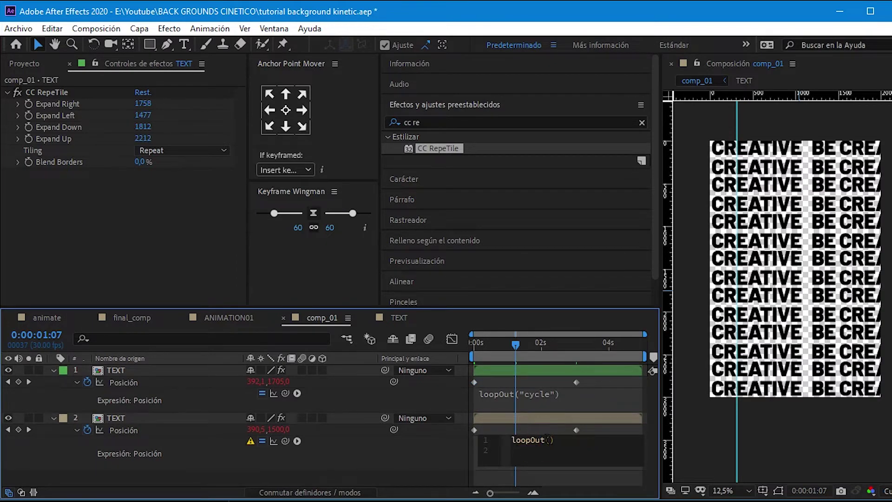
{"action": "type", "text": "\"cycle"}
{"action": "left_click", "coordinate": [589, 441]}
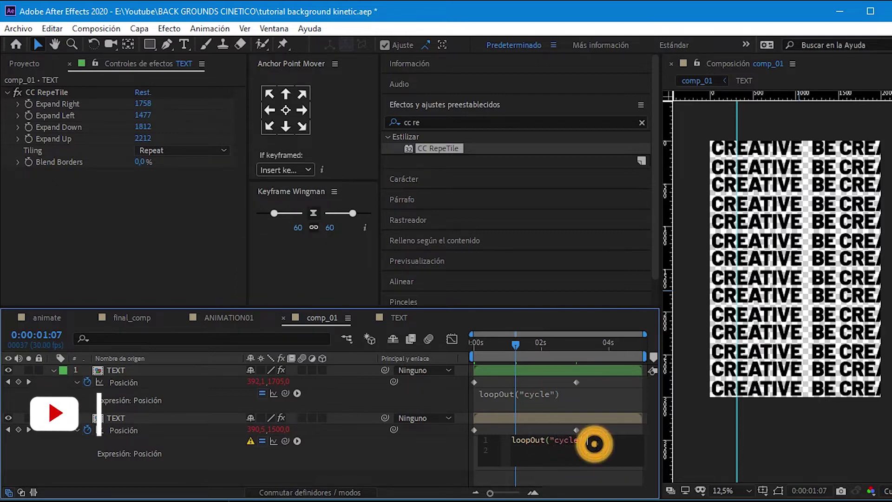
{"action": "key", "text": "Return"}
{"action": "left_click", "coordinate": [521, 345]}
{"action": "key", "text": "Home"}
{"action": "key", "text": "space"}
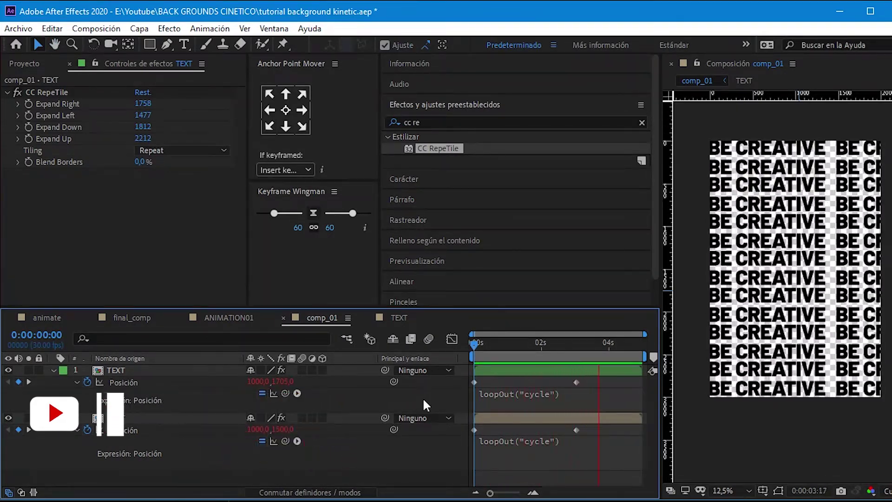
- Time-reverse both Position keyframes of the top TEXT layer and preview the opposite slide
{"action": "right_click", "coordinate": [576, 382]}
{"action": "left_click", "coordinate": [612, 421]}
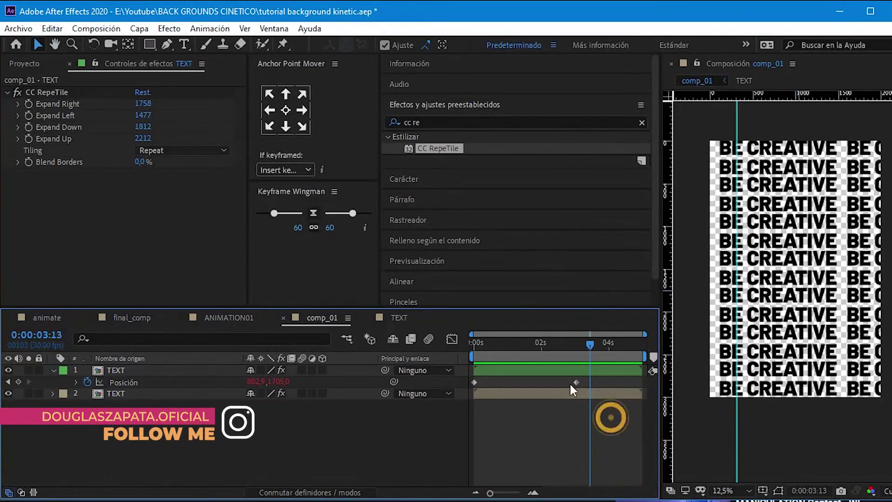
{"action": "left_click_drag", "start_coordinate": [599, 386], "coordinate": [486, 392]}
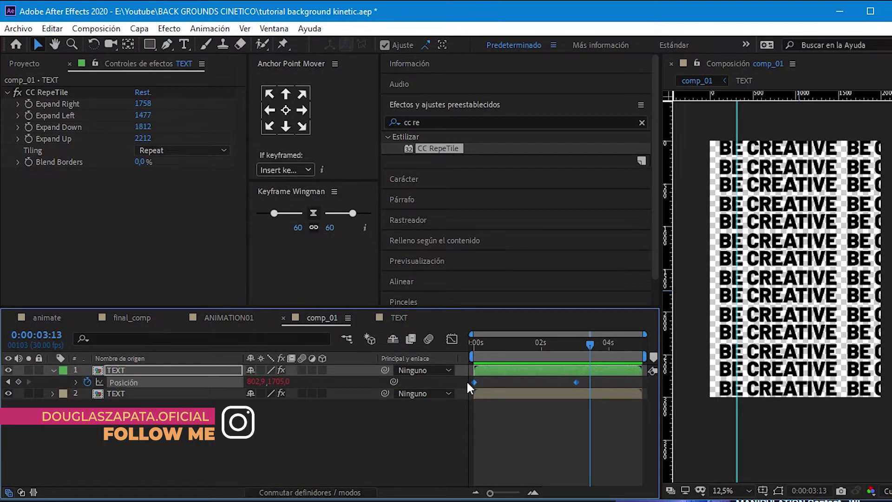
{"action": "right_click", "coordinate": [473, 382]}
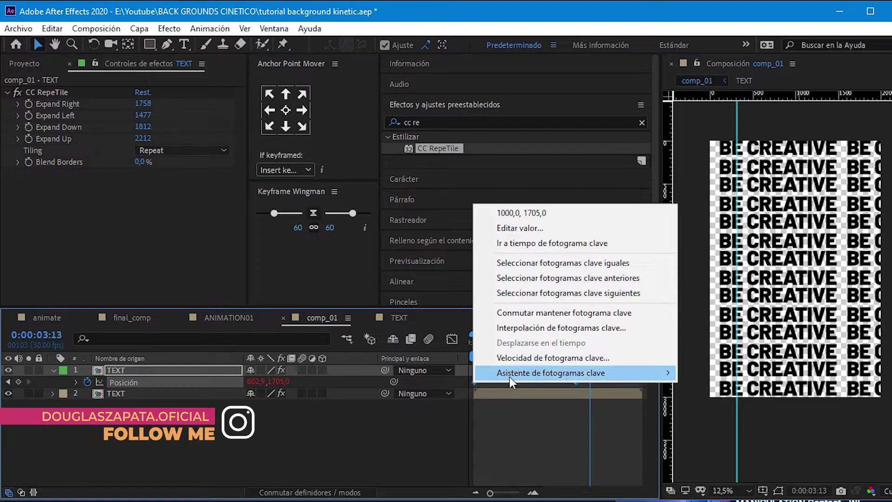
{"action": "mouse_move", "coordinate": [509, 377]}
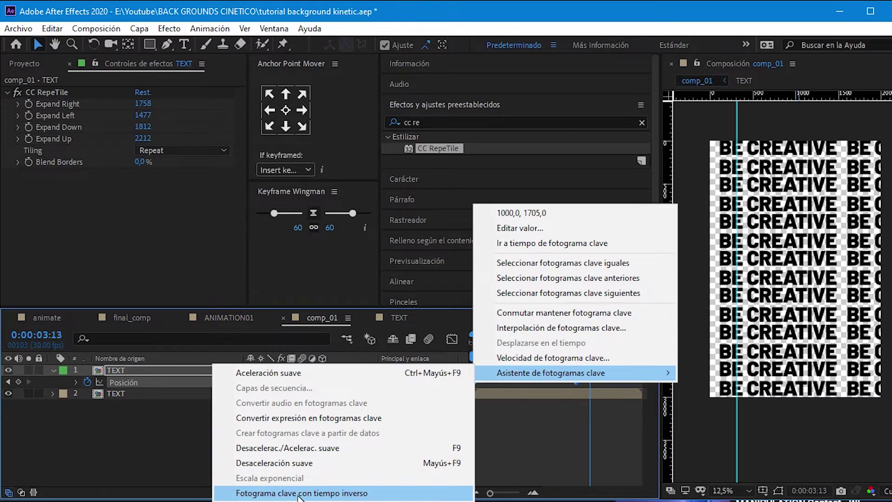
{"action": "left_click", "coordinate": [349, 493]}
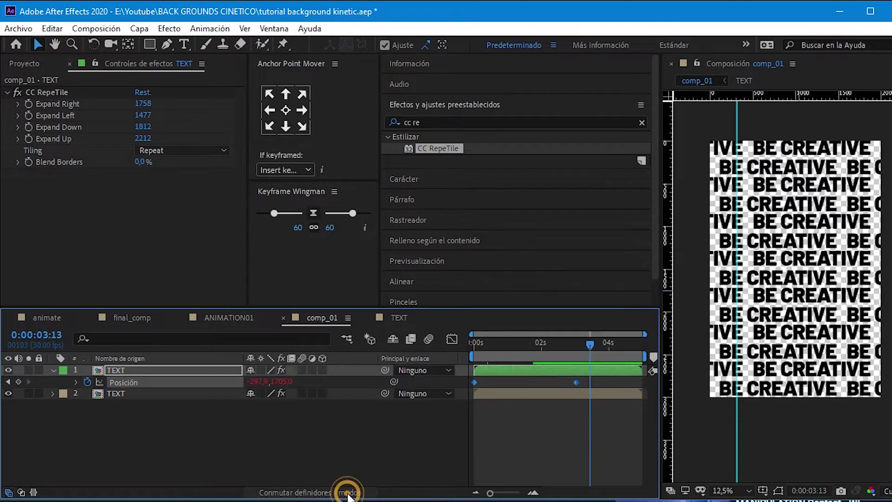
{"action": "left_click_drag", "start_coordinate": [586, 343], "coordinate": [450, 347]}
{"action": "key", "text": "space"}
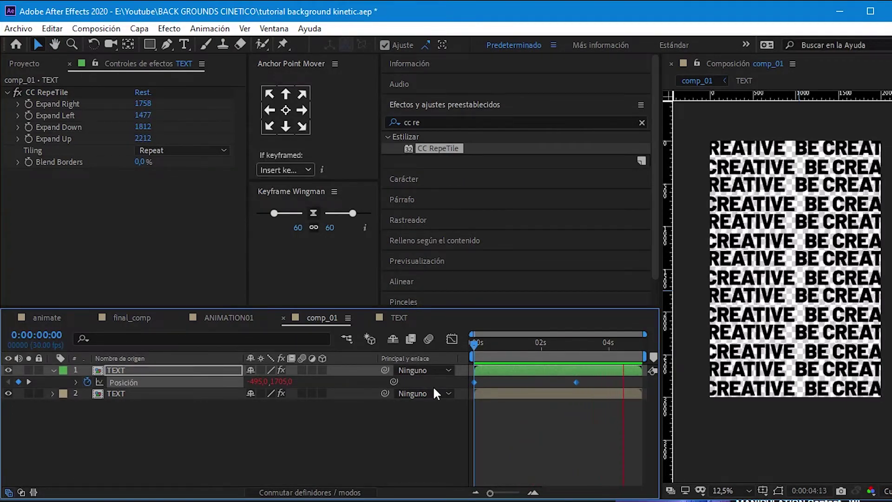
{"action": "key", "text": "space"}
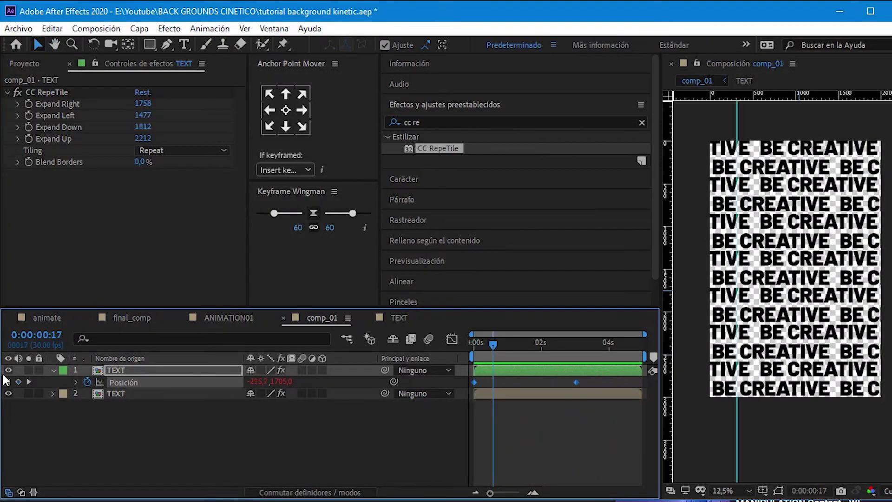
- Add a Stroke layer style (Trazo) to the top TEXT layer with colour 000000
{"action": "left_click", "coordinate": [53, 370]}
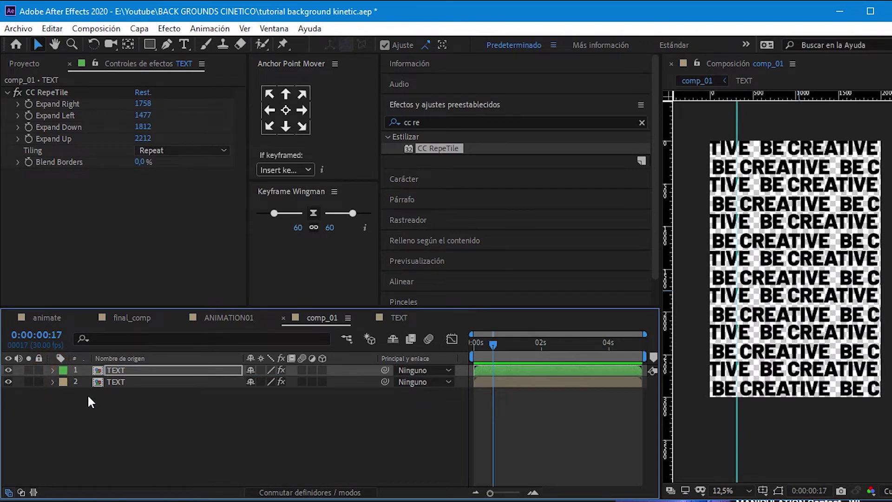
{"action": "left_click", "coordinate": [100, 401]}
{"action": "left_click", "coordinate": [115, 371]}
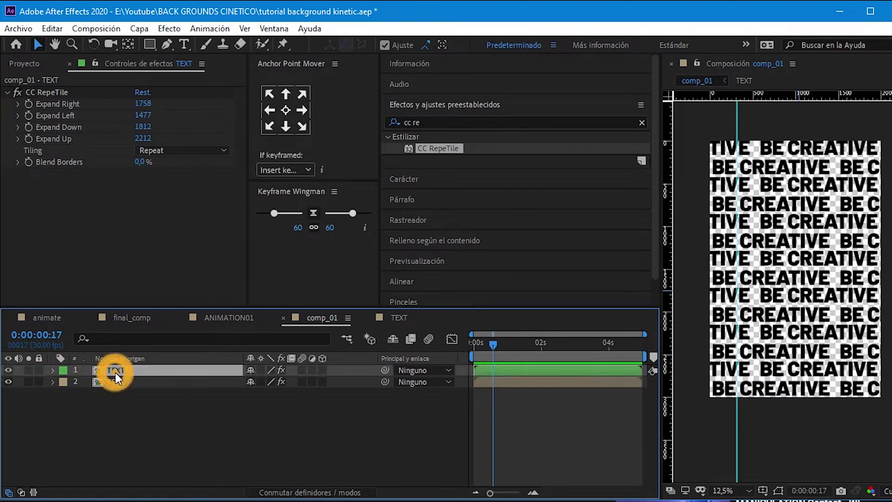
{"action": "right_click", "coordinate": [116, 372]}
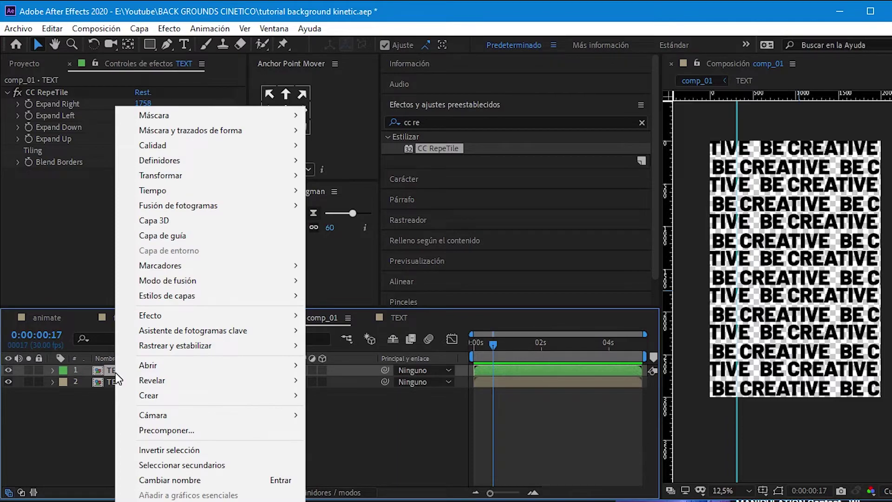
{"action": "mouse_move", "coordinate": [161, 295]}
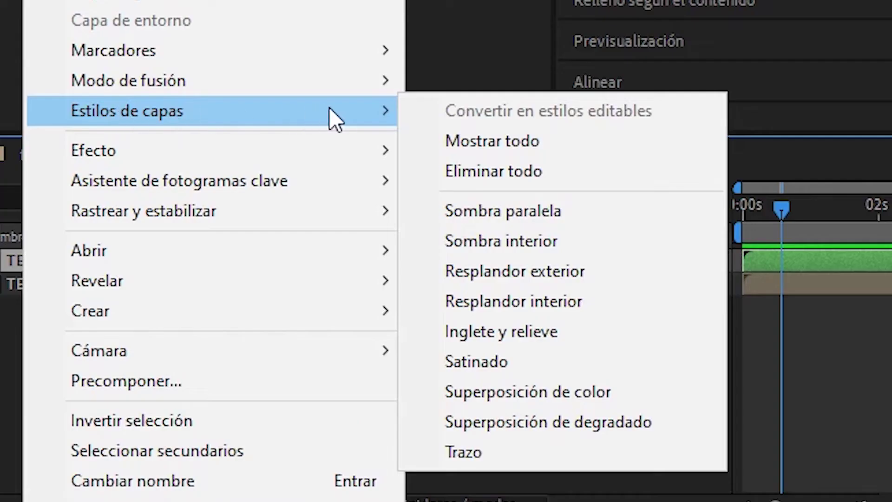
{"action": "left_click", "coordinate": [456, 457]}
{"action": "left_click", "coordinate": [77, 417]}
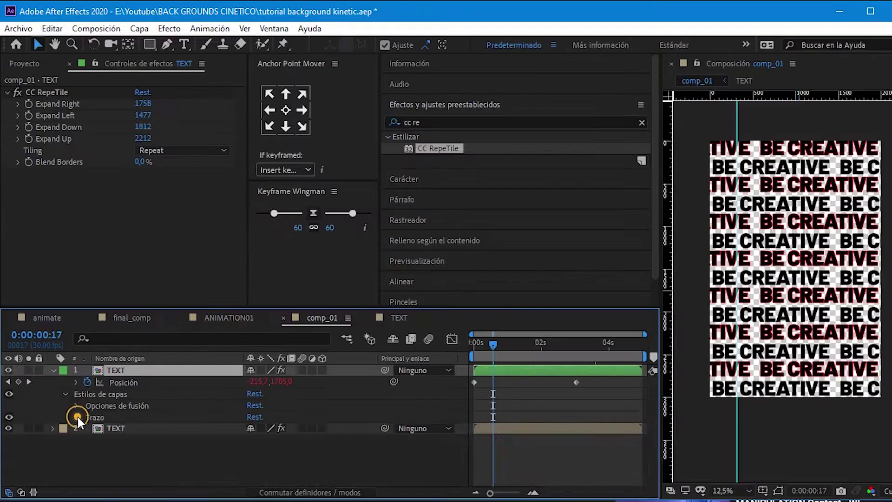
{"action": "left_click", "coordinate": [256, 440]}
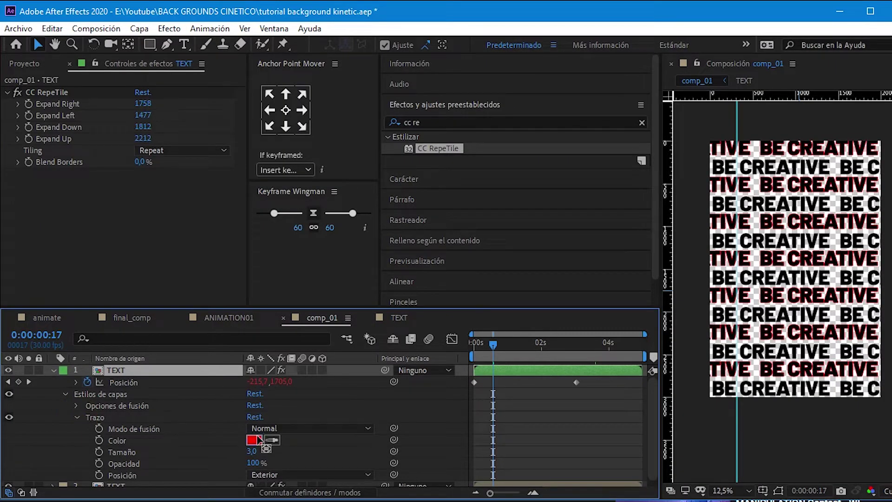
{"action": "type", "text": "000000"}
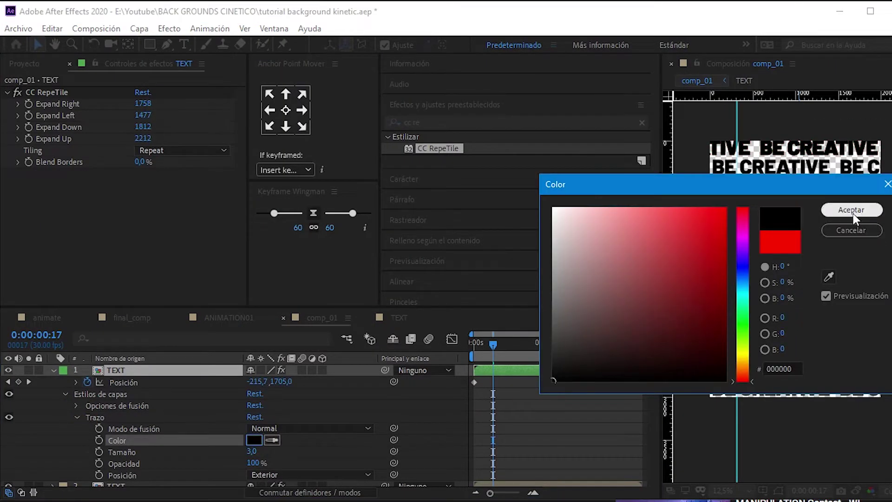
{"action": "left_click", "coordinate": [853, 211]}
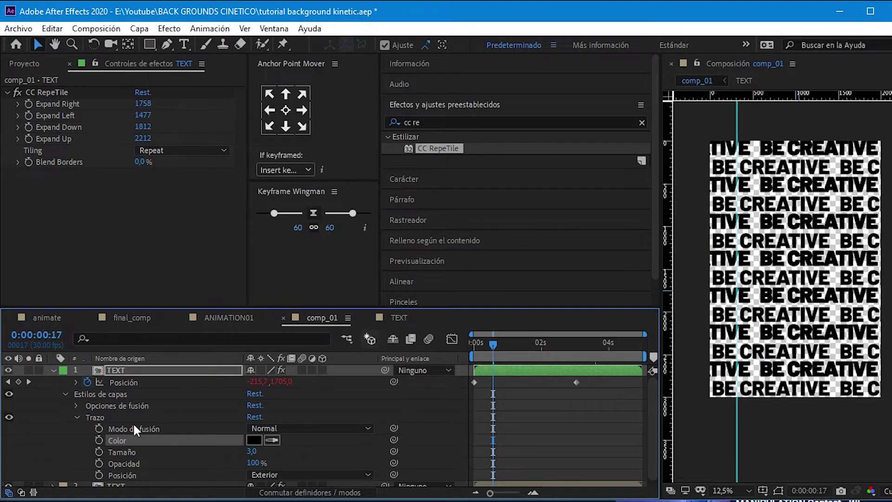
- Set the layer's advanced blending fill opacity (Opacidad de relleno) to 0%
{"action": "left_click", "coordinate": [77, 417]}
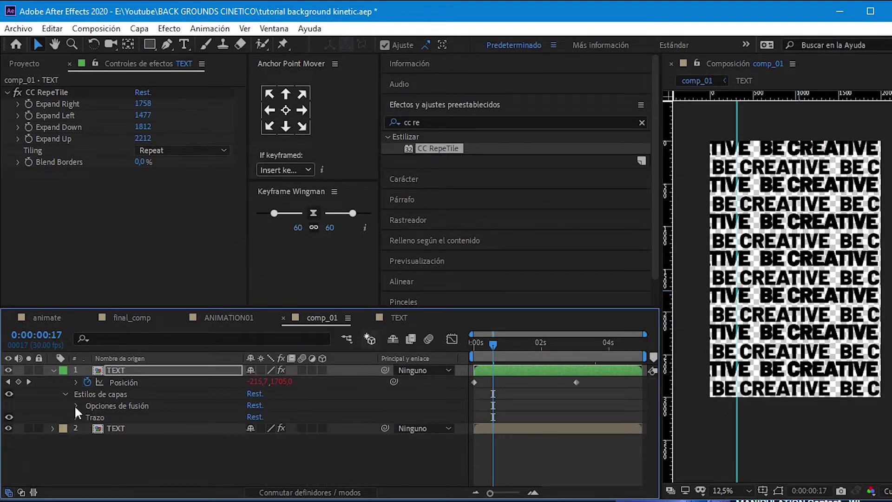
{"action": "left_click", "coordinate": [76, 406]}
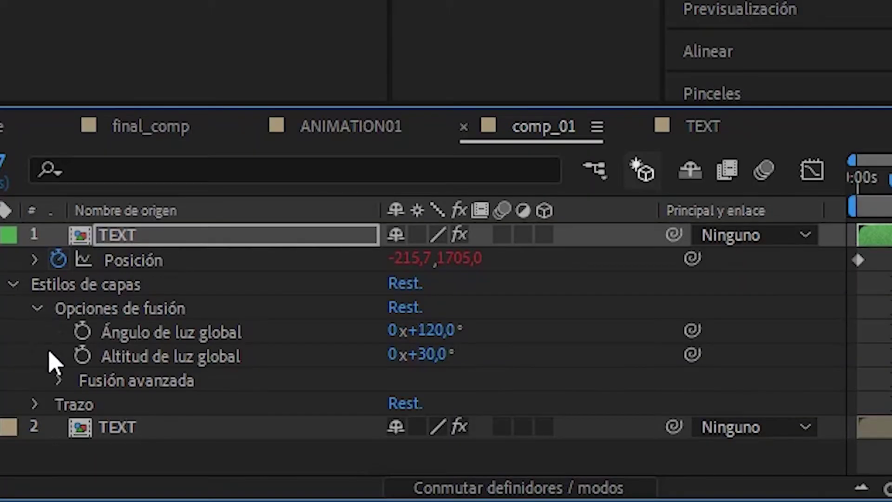
{"action": "left_click", "coordinate": [58, 380]}
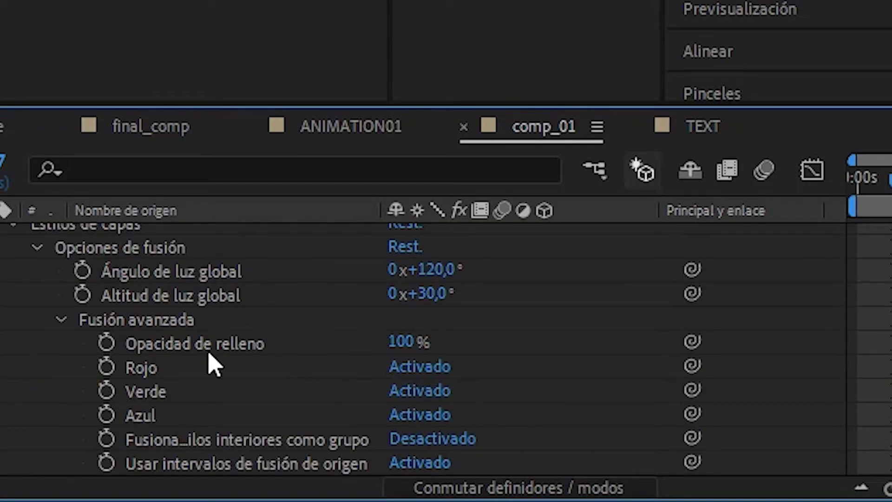
{"action": "left_click_drag", "start_coordinate": [398, 343], "coordinate": [380, 341]}
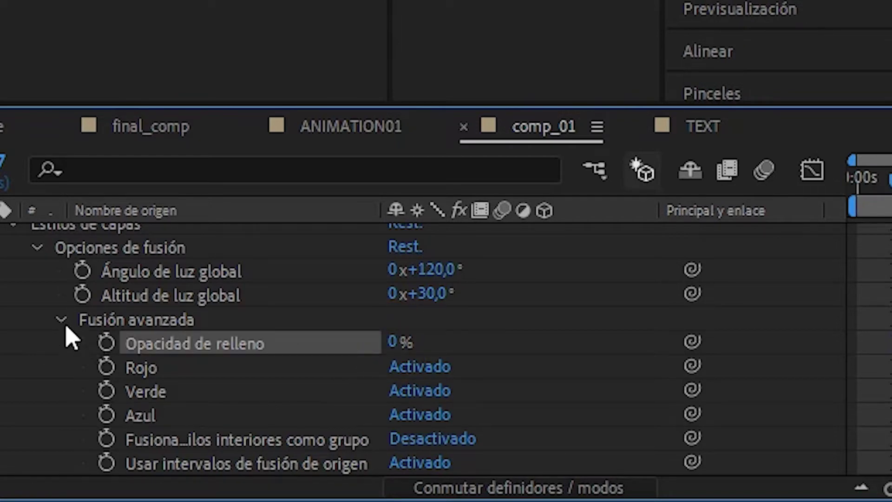
{"action": "left_click", "coordinate": [61, 320]}
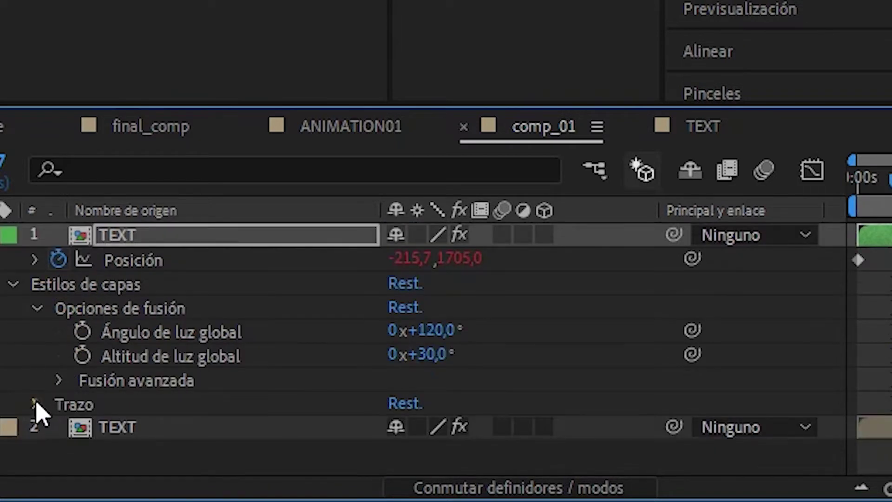
- Set the stroke size (Tamaño) to 5
{"action": "left_click", "coordinate": [35, 404]}
{"action": "left_click", "coordinate": [398, 413]}
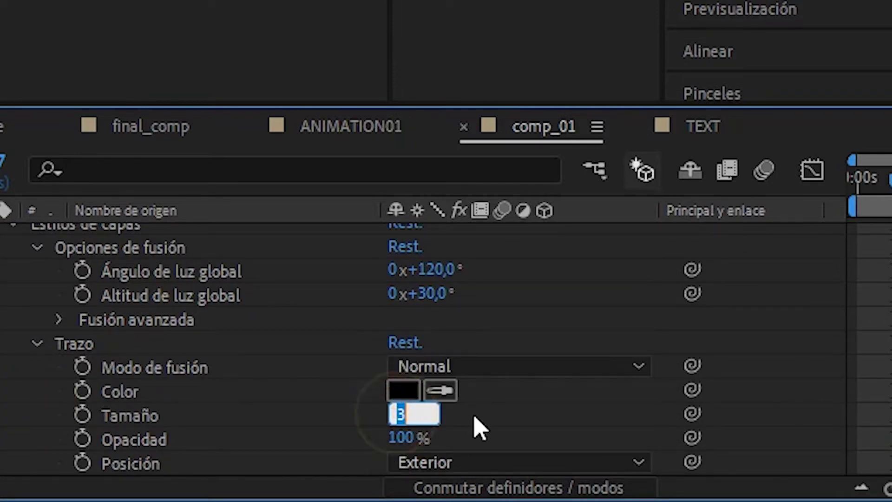
{"action": "key", "text": "Left"}
{"action": "left_click", "coordinate": [413, 413]}
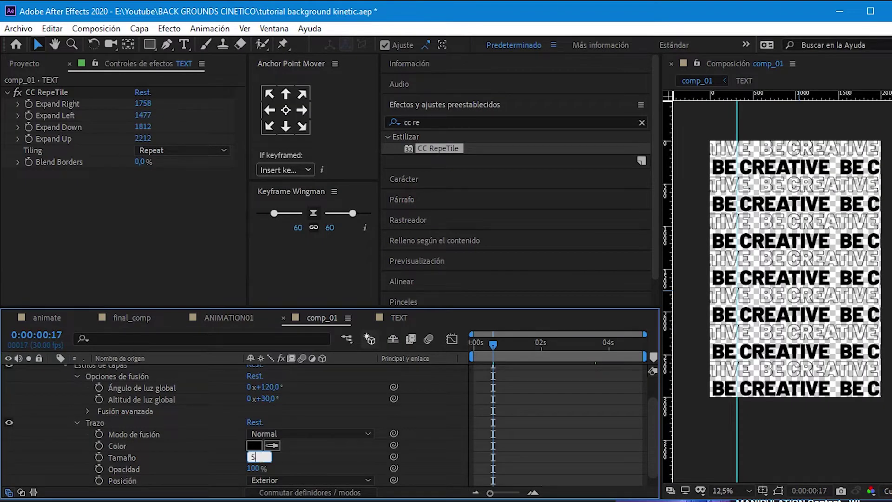
{"action": "key", "text": "Return"}
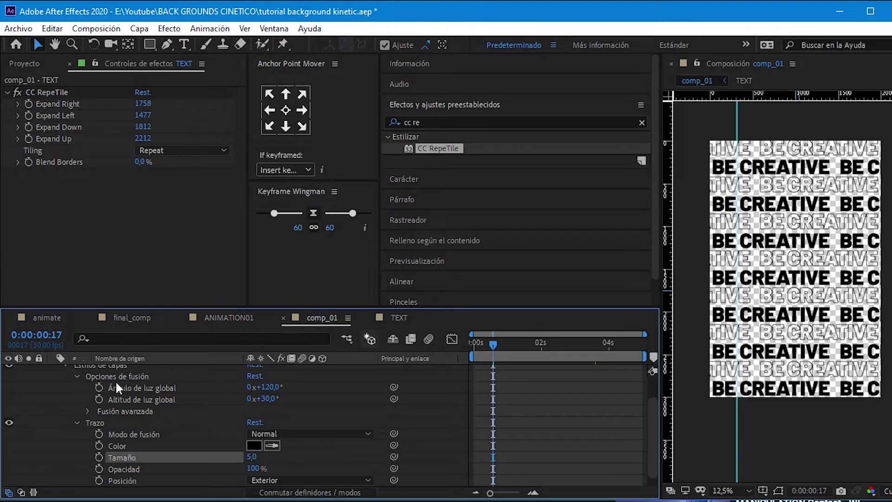
{"action": "scroll", "coordinate": [74, 378], "scroll_direction": "up", "scroll_amount": 5}
{"action": "left_click", "coordinate": [51, 369]}
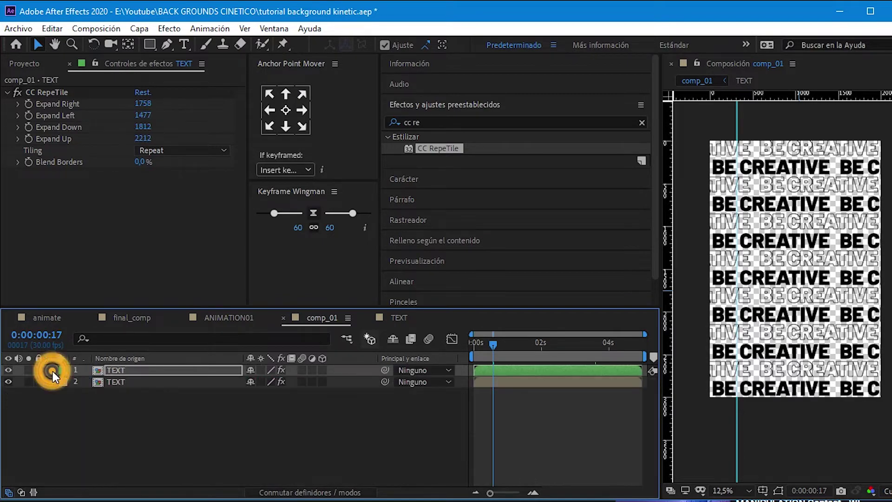
- Preview the animation, then add a new null layer to comp_01
{"action": "key", "text": "space"}
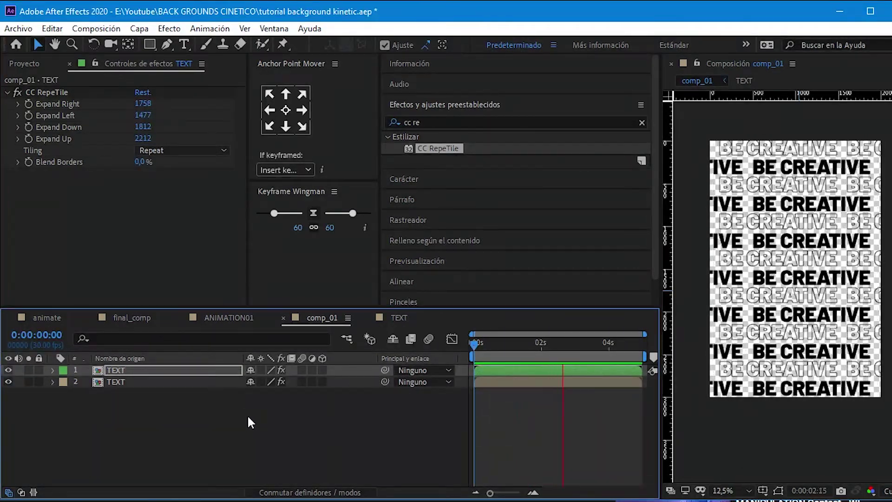
{"action": "key", "text": "space"}
{"action": "right_click", "coordinate": [247, 436]}
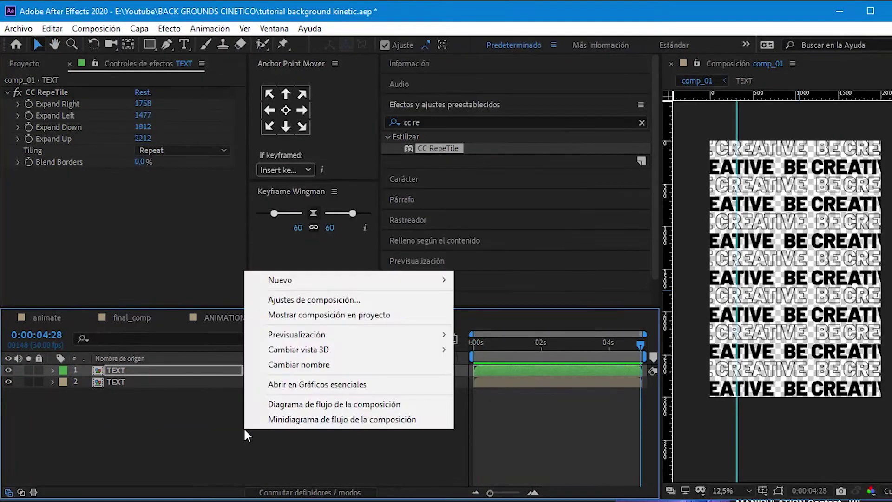
{"action": "left_click", "coordinate": [301, 281]}
{"action": "left_click", "coordinate": [480, 357]}
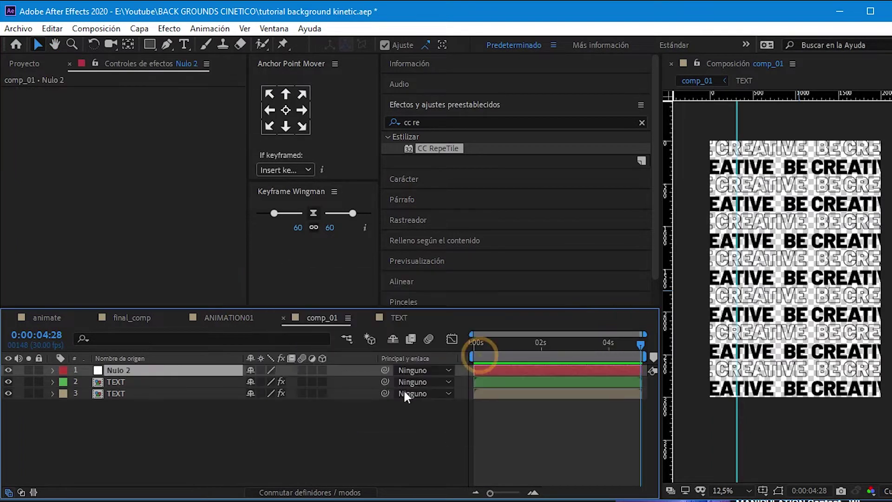
- Rename the null layer to 'control' and parent both TEXT layers to it
{"action": "double_click", "coordinate": [125, 369]}
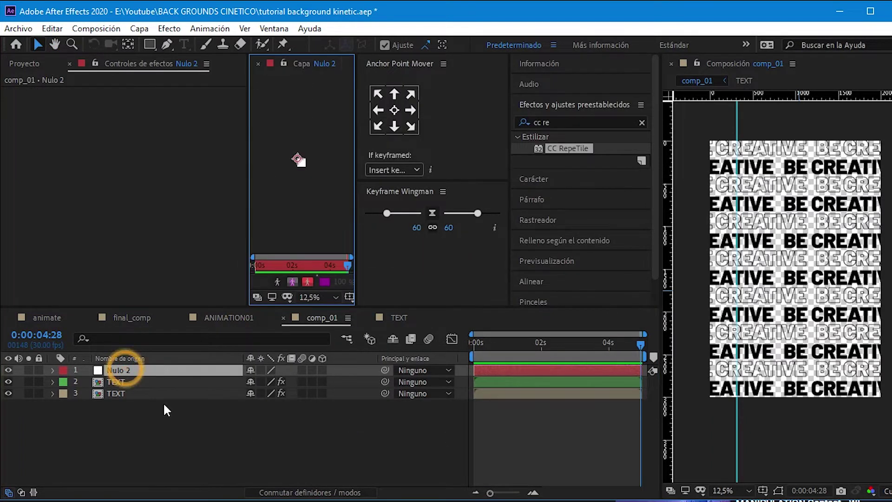
{"action": "right_click", "coordinate": [121, 369]}
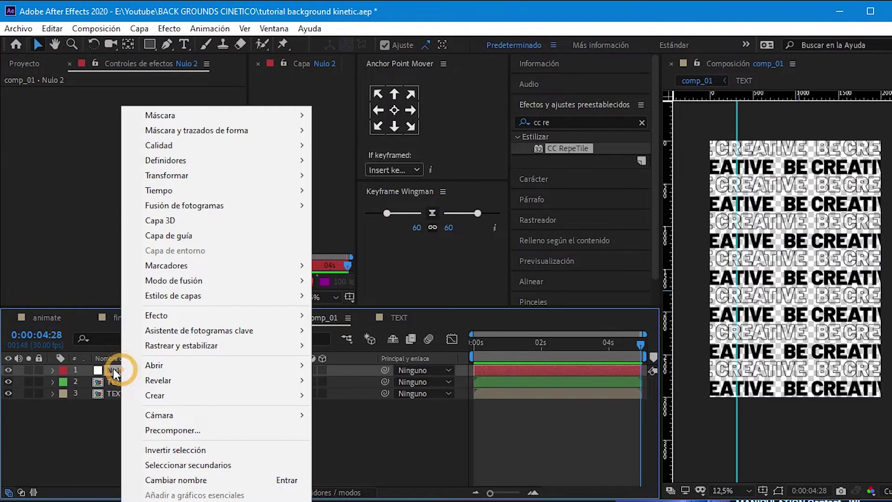
{"action": "left_click", "coordinate": [113, 370]}
{"action": "key", "text": "Return"}
{"action": "key", "text": "Return"}
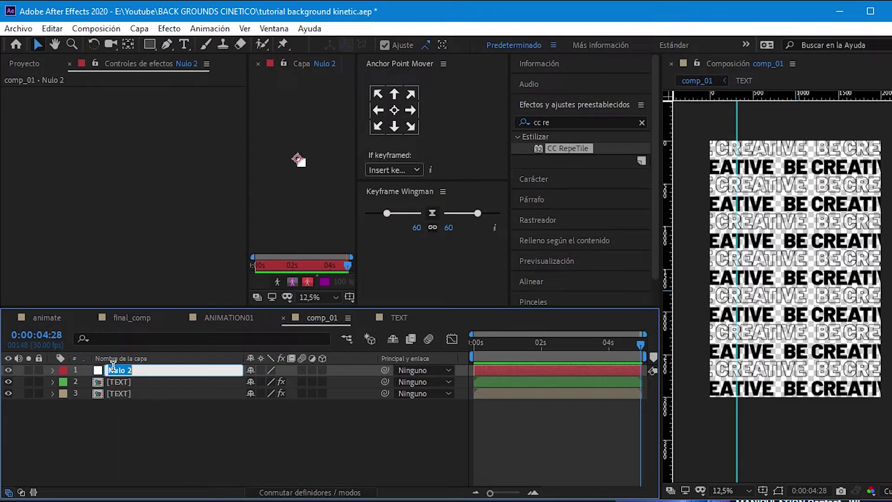
{"action": "type", "text": "control"}
{"action": "key", "text": "Return"}
{"action": "left_click", "coordinate": [113, 366]}
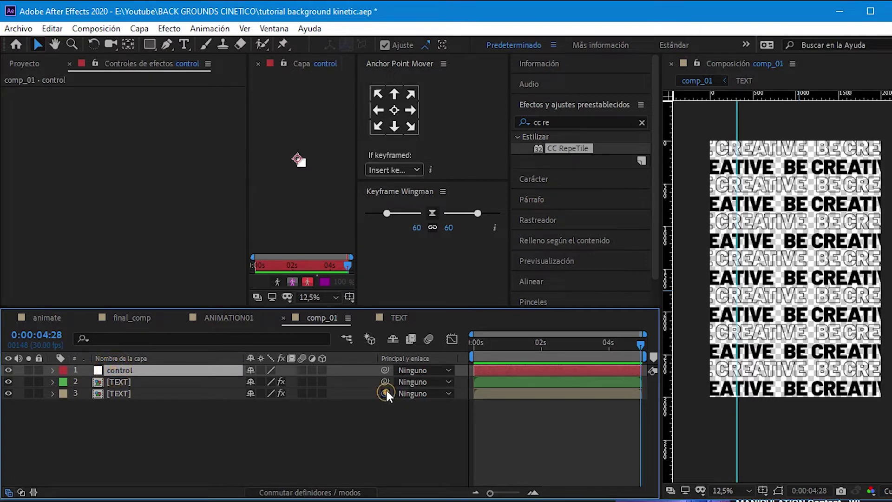
{"action": "left_click_drag", "start_coordinate": [385, 393], "coordinate": [135, 370]}
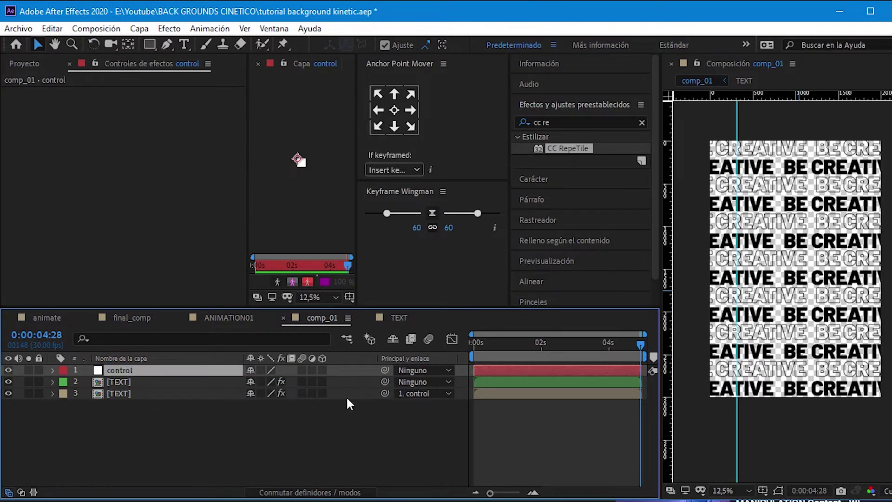
{"action": "left_click_drag", "start_coordinate": [386, 382], "coordinate": [121, 368]}
- Rotate the control layer to -32° so the pattern tilts diagonally, and preview
{"action": "key", "text": "r"}
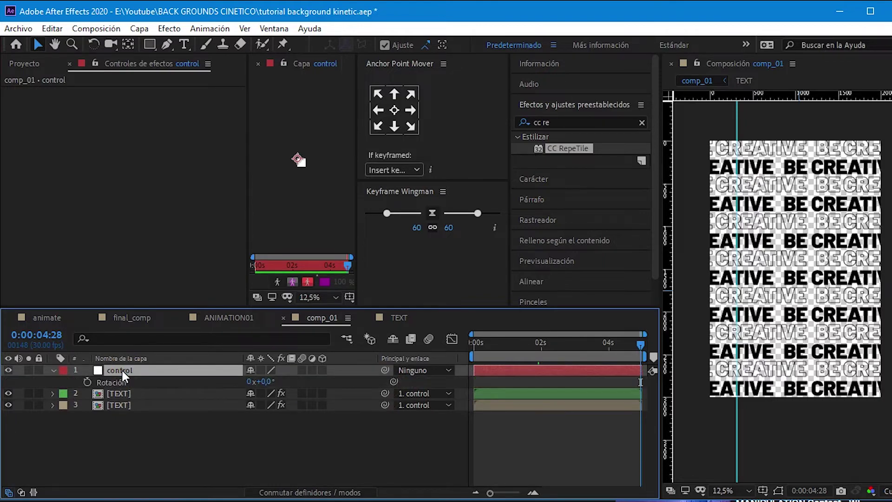
{"action": "left_click_drag", "start_coordinate": [258, 381], "coordinate": [244, 380]}
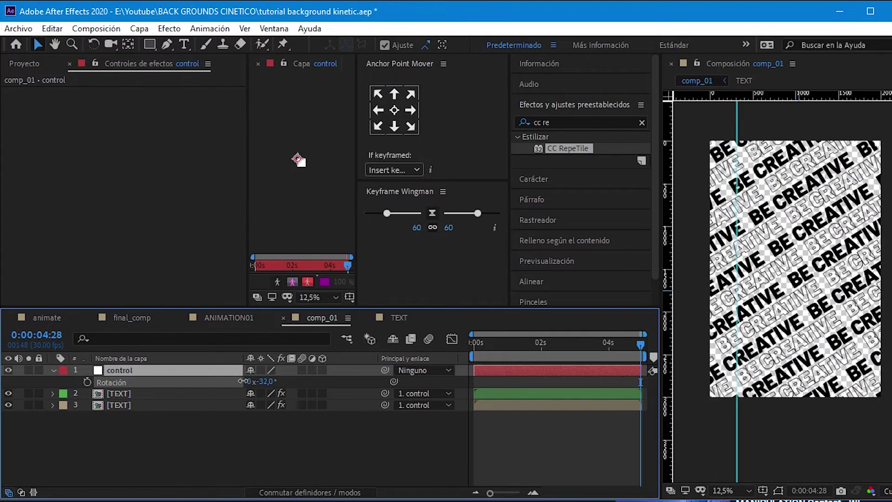
{"action": "left_click_drag", "start_coordinate": [245, 381], "coordinate": [245, 381]}
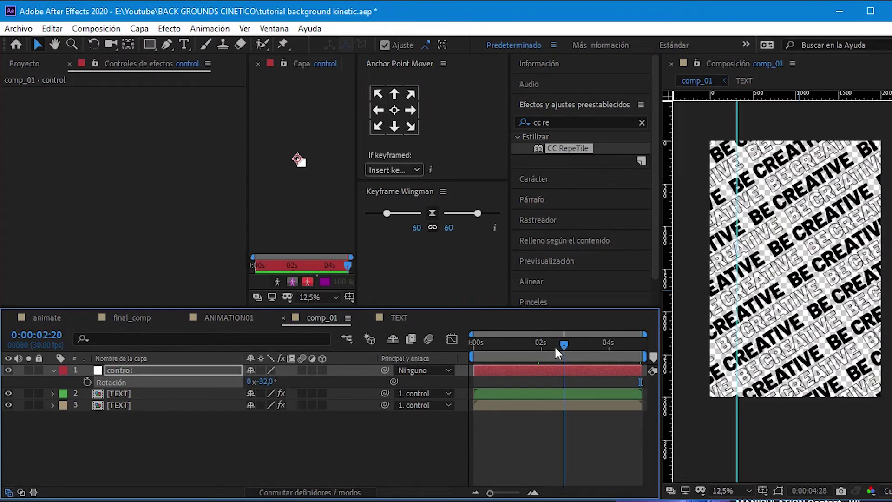
{"action": "left_click", "coordinate": [567, 355]}
{"action": "key", "text": "space"}
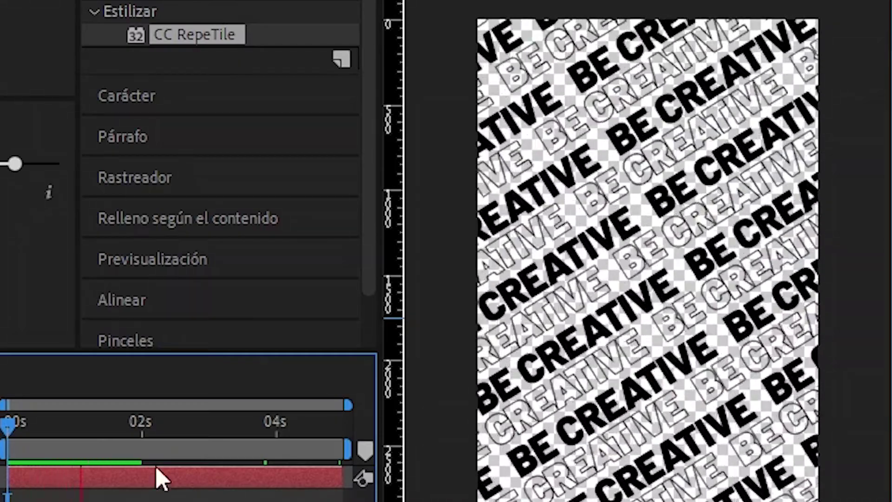
{"action": "left_click_drag", "start_coordinate": [86, 422], "coordinate": [18, 426]}
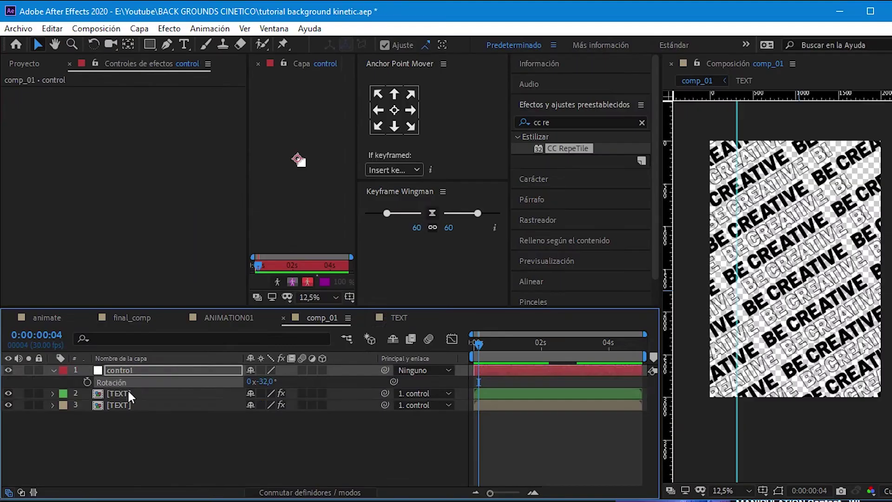
- Enlarge the second TEXT layer's RepeTile expansion left, up and right to cover the frame
{"action": "left_click", "coordinate": [128, 393]}
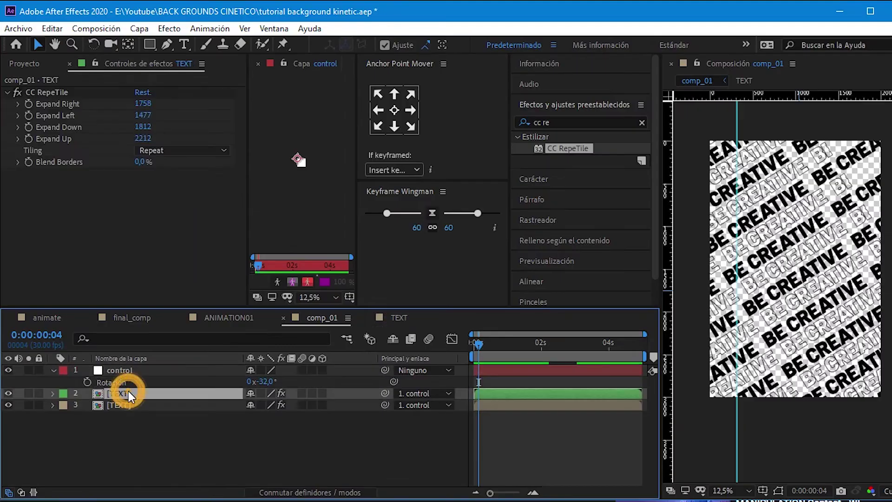
{"action": "mouse_move", "coordinate": [137, 119]}
{"action": "left_mouse_down"}
{"action": "mouse_move", "coordinate": [169, 115]}
{"action": "mouse_move", "coordinate": [222, 140]}
{"action": "left_mouse_up"}
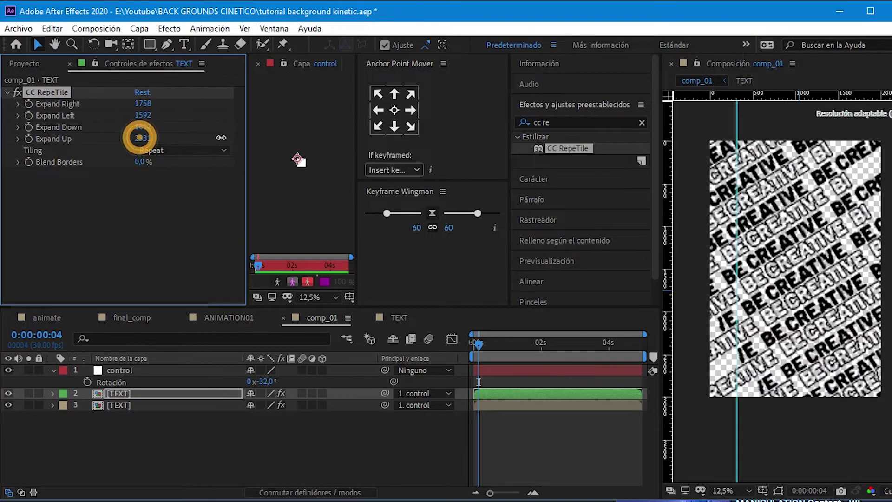
{"action": "mouse_move", "coordinate": [144, 103]}
{"action": "left_mouse_down"}
{"action": "mouse_move", "coordinate": [198, 101]}
{"action": "mouse_move", "coordinate": [204, 231]}
{"action": "left_mouse_up"}
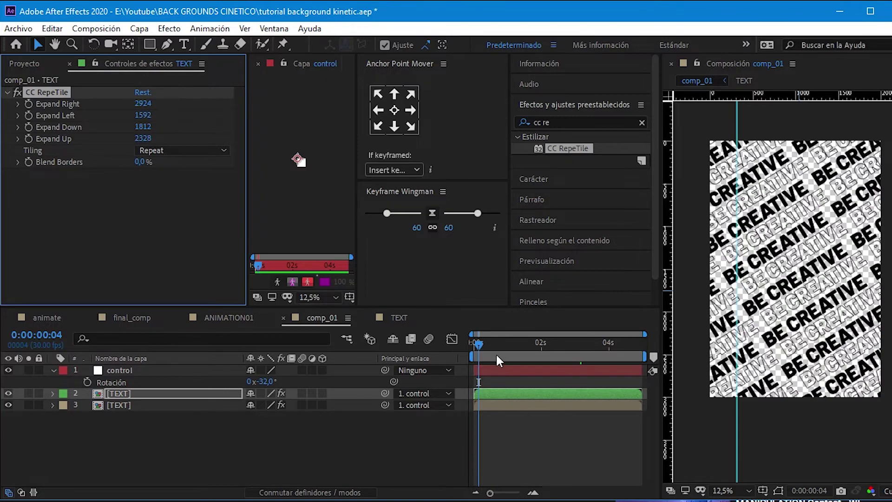
{"action": "key", "text": "space"}
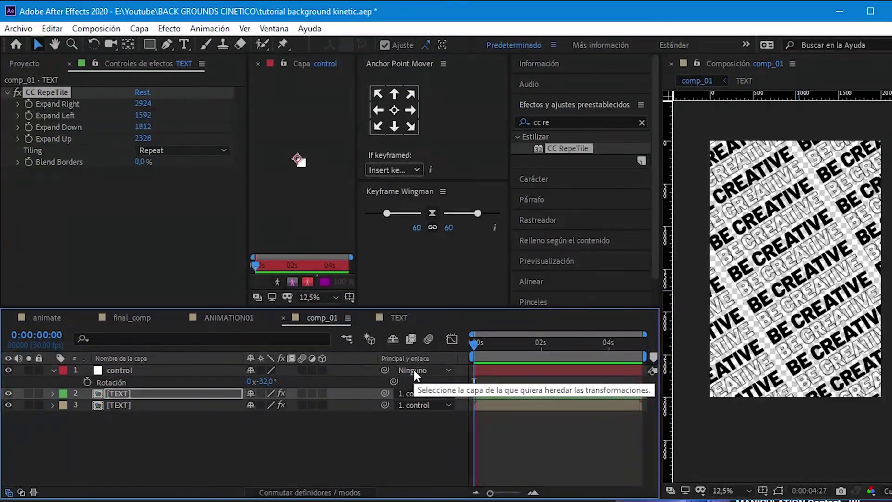
{"action": "key", "text": "space"}
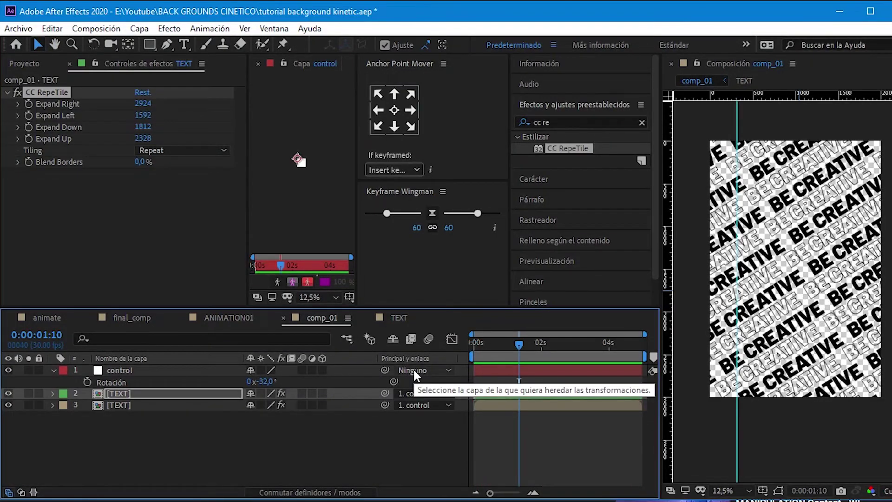
- Save the project and return to the project item list
{"action": "key", "text": "ctrl+s"}
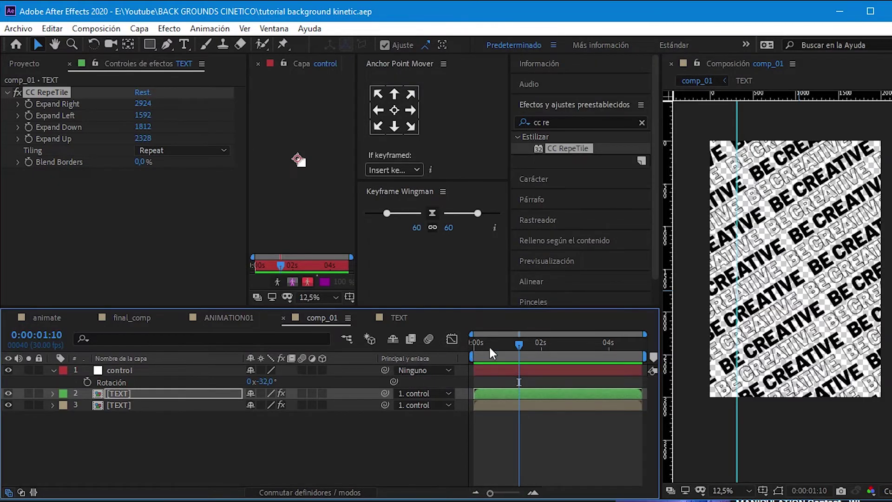
{"action": "key", "text": "Home"}
{"action": "left_click", "coordinate": [54, 370]}
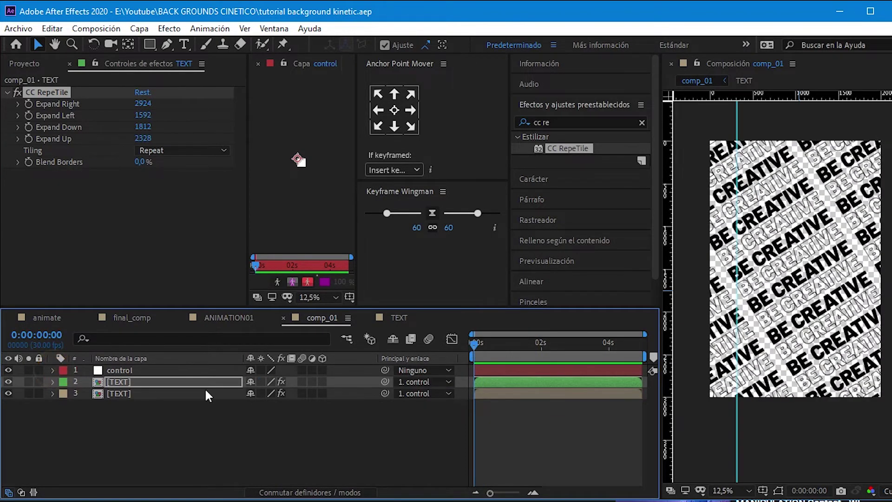
{"action": "left_click", "coordinate": [543, 342]}
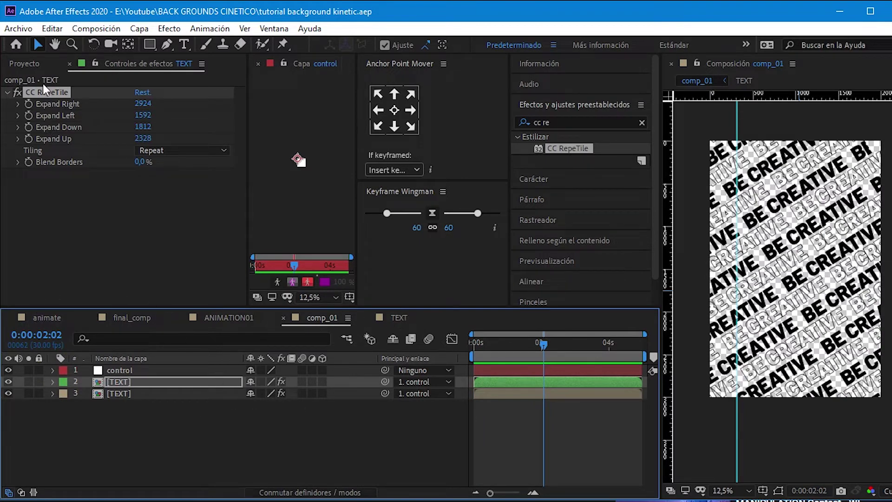
{"action": "left_click", "coordinate": [25, 64]}
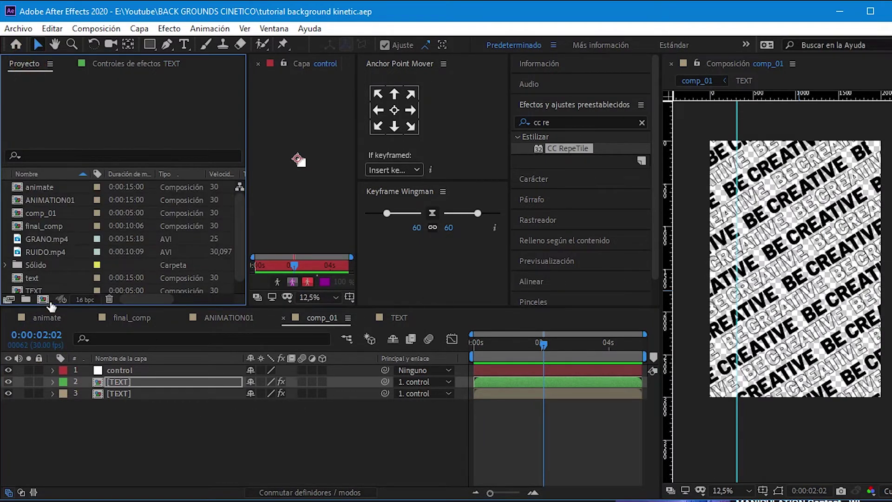
- Create a composition named story_BG at 1080 × 1920 px, 30 fps, 5 seconds
{"action": "left_click", "coordinate": [43, 299]}
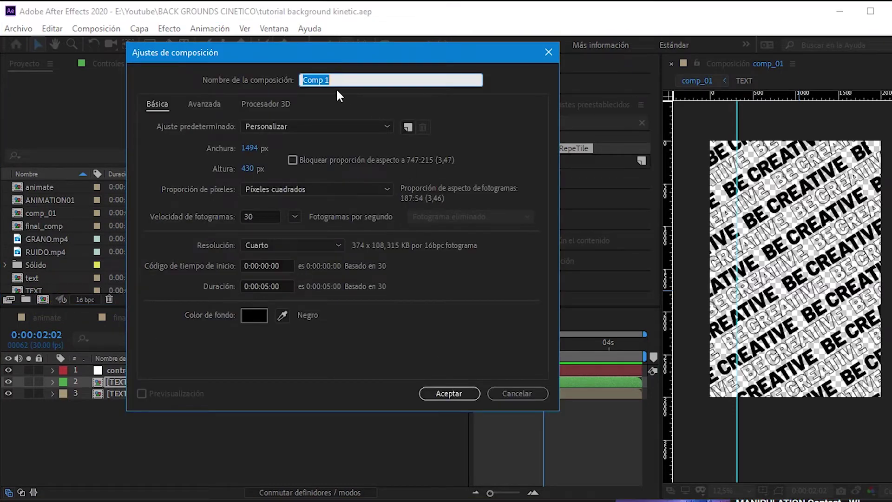
{"action": "key", "text": "BackSpace"}
{"action": "type", "text": "st"}
{"action": "left_click", "coordinate": [249, 148]}
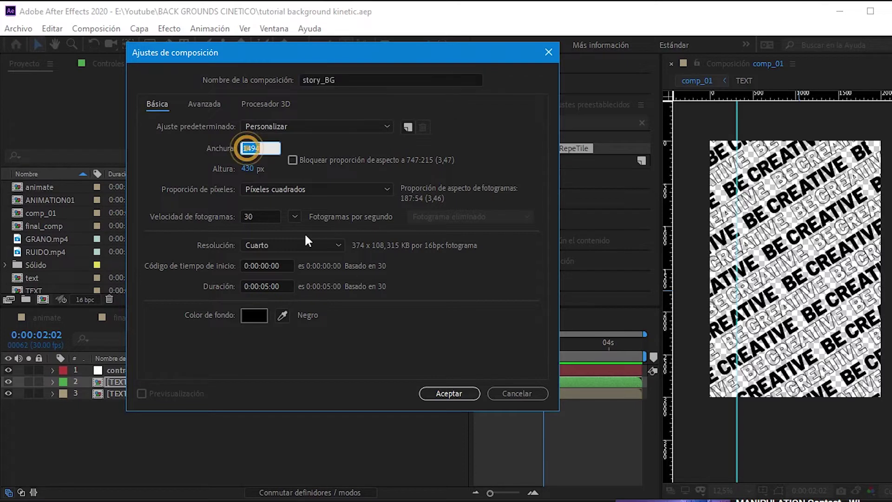
{"action": "type", "text": "1080"}
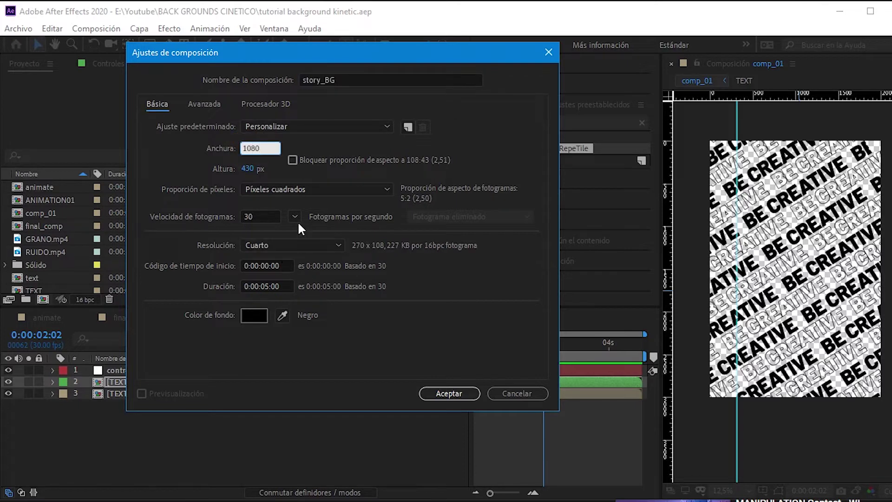
{"action": "key", "text": "Tab"}
{"action": "type", "text": "1920"}
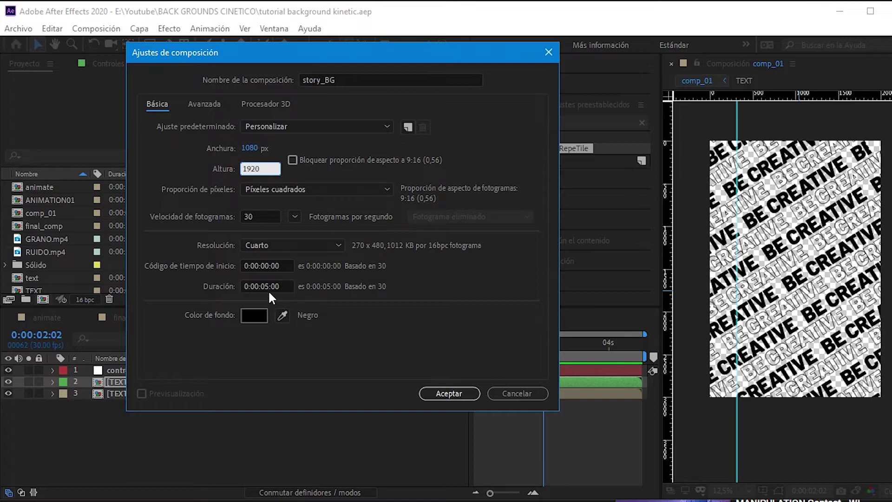
{"action": "left_click", "coordinate": [268, 286]}
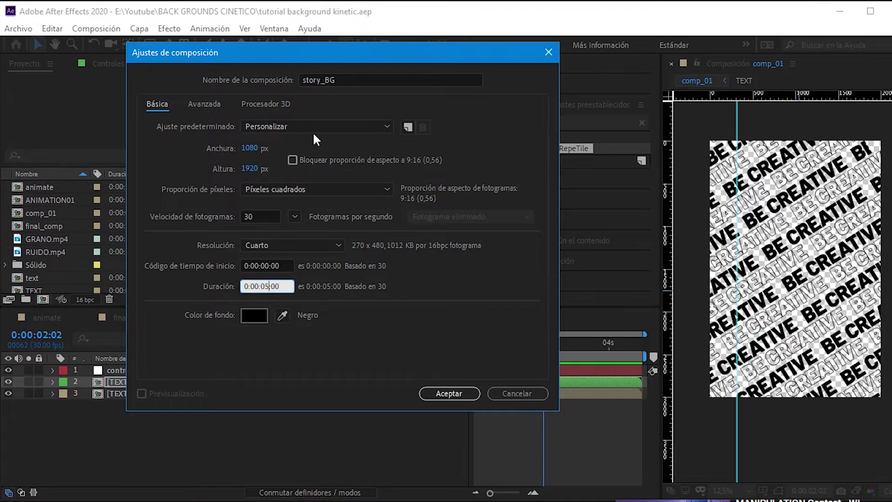
{"action": "left_click", "coordinate": [458, 393]}
{"action": "scroll", "coordinate": [784, 280], "scroll_direction": "up", "scroll_amount": 3}
{"action": "scroll", "coordinate": [785, 280], "scroll_direction": "down", "scroll_amount": 3}
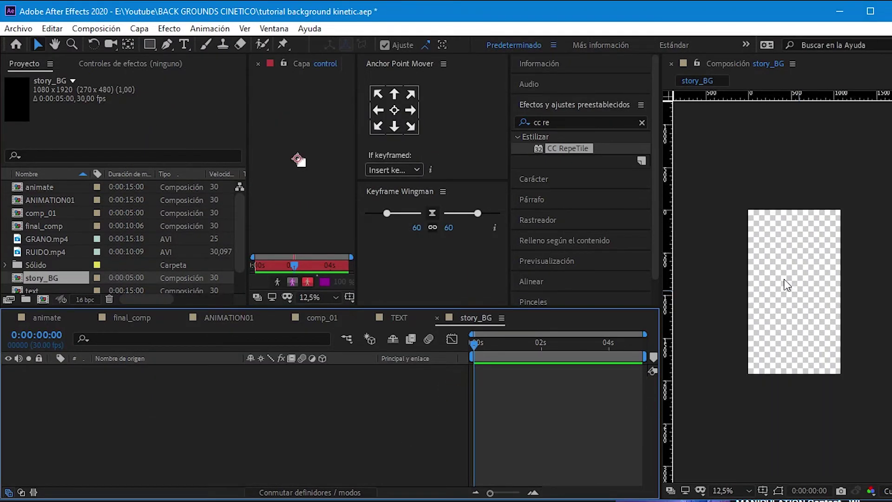
- Add a black full-frame solid to story_BG and name it bg
{"action": "right_click", "coordinate": [167, 427]}
{"action": "mouse_move", "coordinate": [313, 276]}
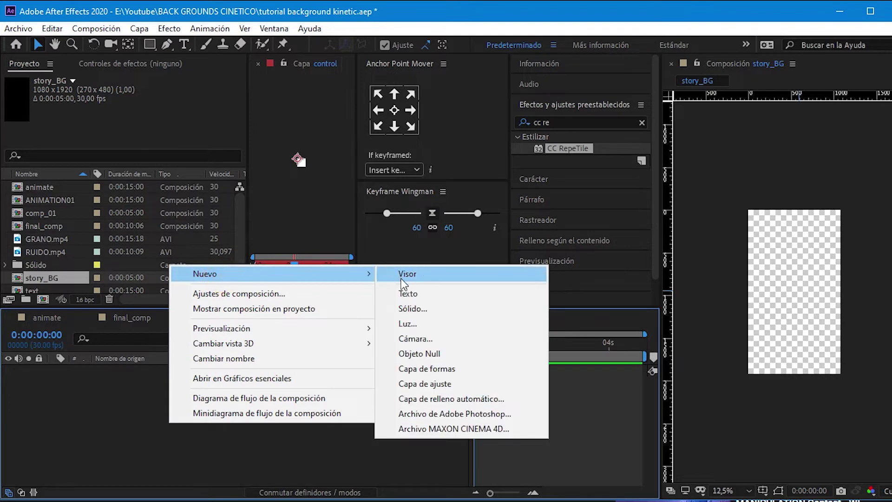
{"action": "left_click", "coordinate": [409, 309]}
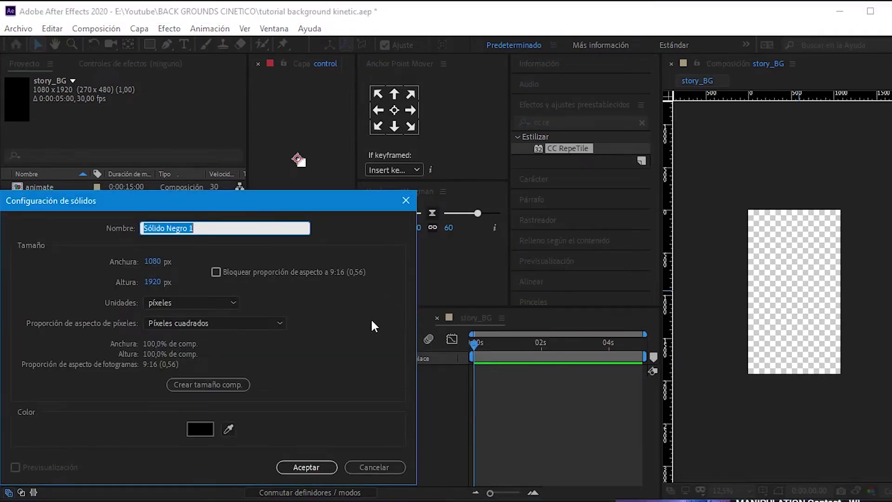
{"action": "left_click", "coordinate": [310, 466]}
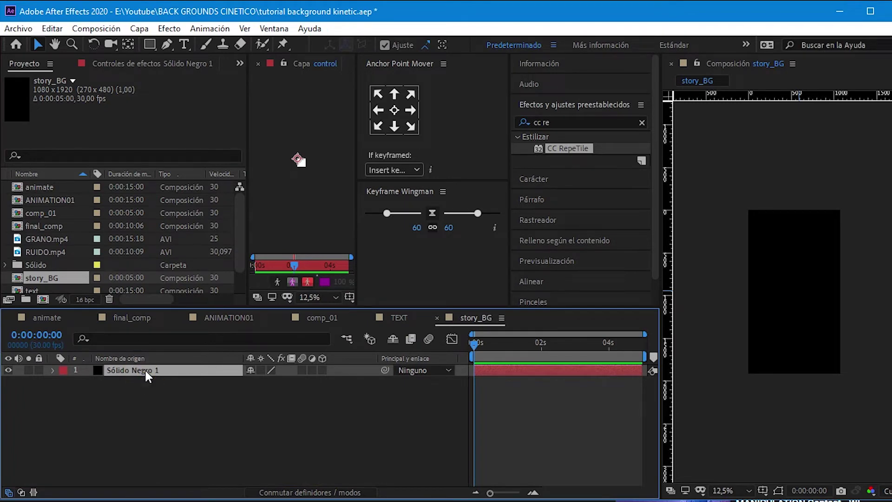
{"action": "key", "text": "Return"}
{"action": "type", "text": "bg"}
{"action": "key", "text": "Return"}
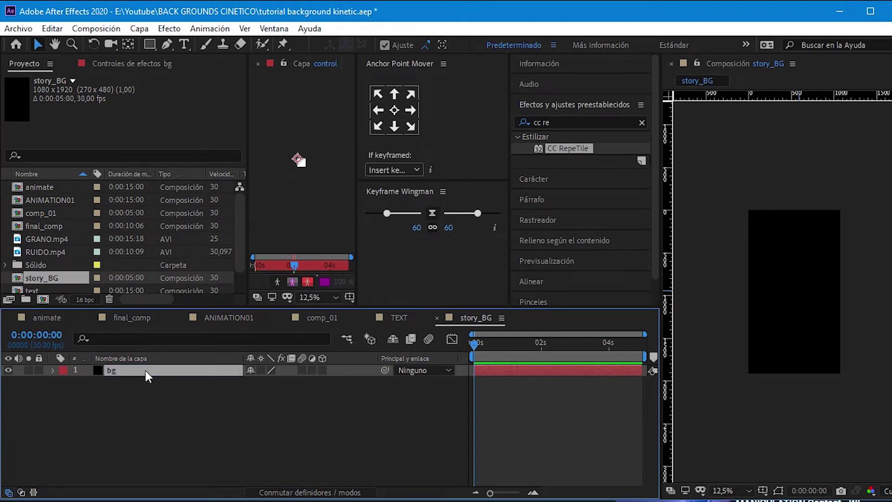
- Apply the Relleno fill effect to the bg layer
{"action": "left_click", "coordinate": [567, 120]}
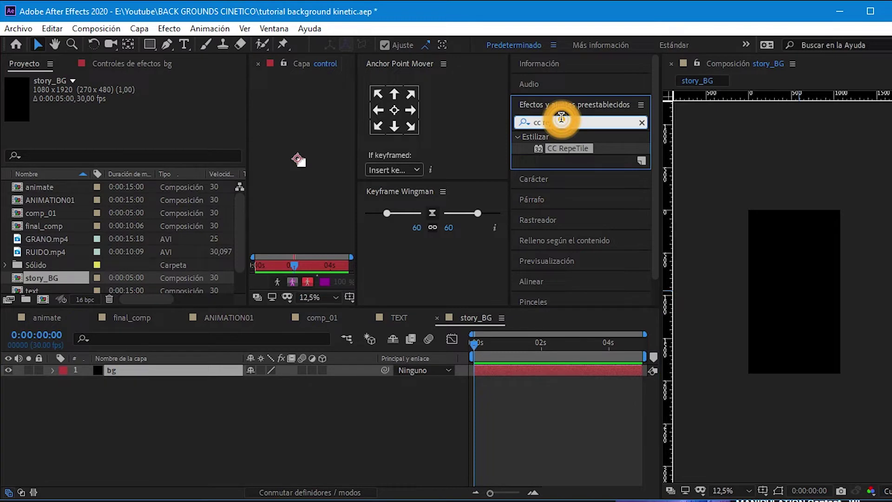
{"action": "key", "text": "BackSpace"}
{"action": "type", "text": "relle"}
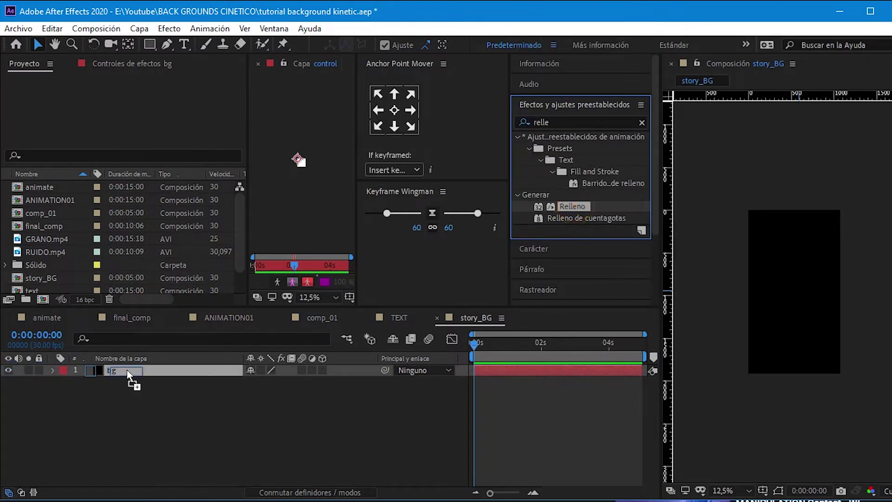
{"action": "left_click_drag", "start_coordinate": [577, 207], "coordinate": [127, 371]}
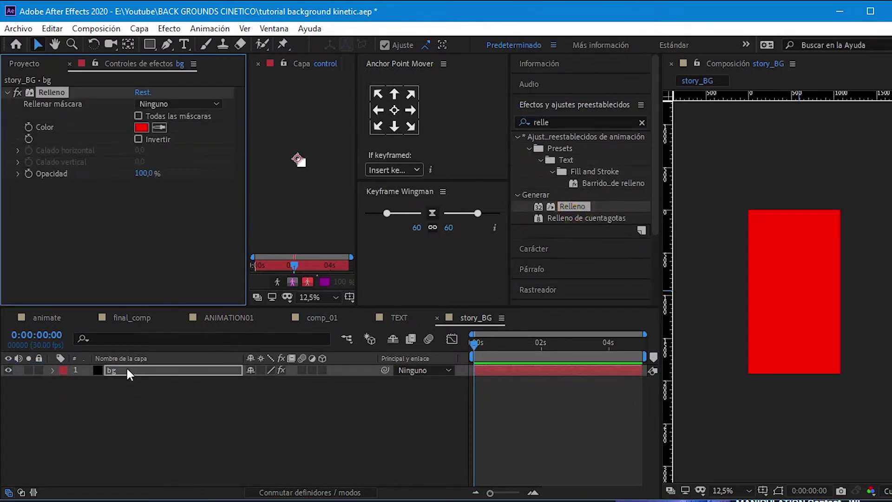
- Set the Relleno fill colour to a dark near-black (#303035)
{"action": "left_click", "coordinate": [142, 129]}
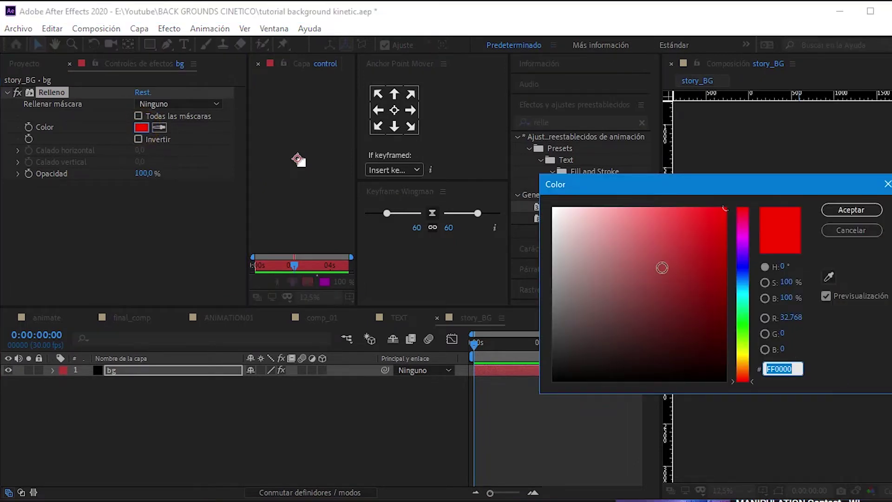
{"action": "left_click_drag", "start_coordinate": [744, 294], "coordinate": [746, 265]}
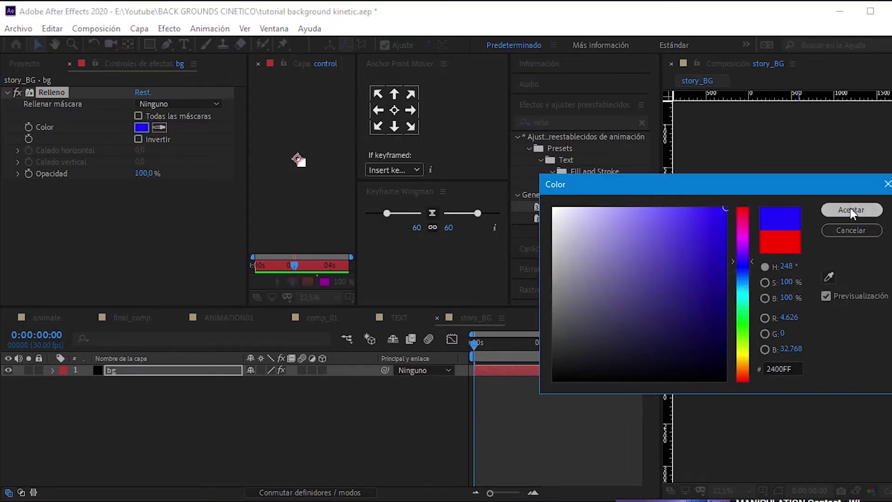
{"action": "left_click", "coordinate": [851, 210]}
{"action": "left_click", "coordinate": [145, 128]}
{"action": "left_click", "coordinate": [657, 273]}
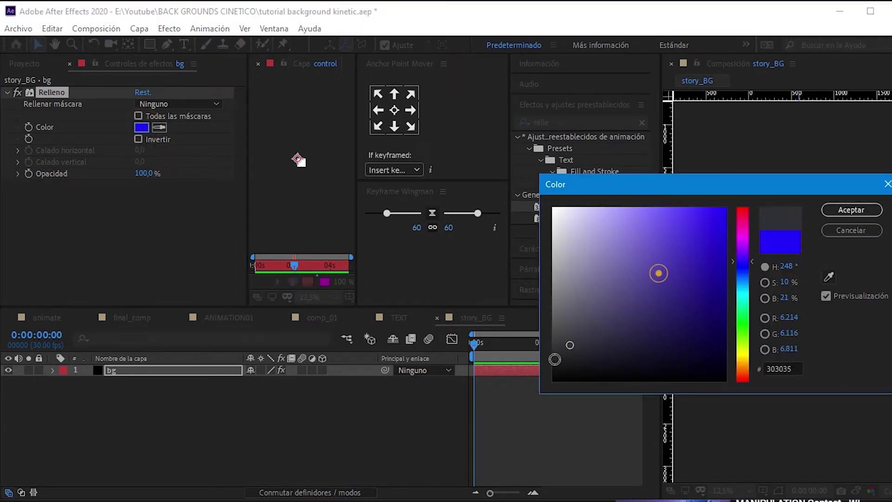
{"action": "left_click", "coordinate": [553, 380]}
{"action": "left_click", "coordinate": [842, 211]}
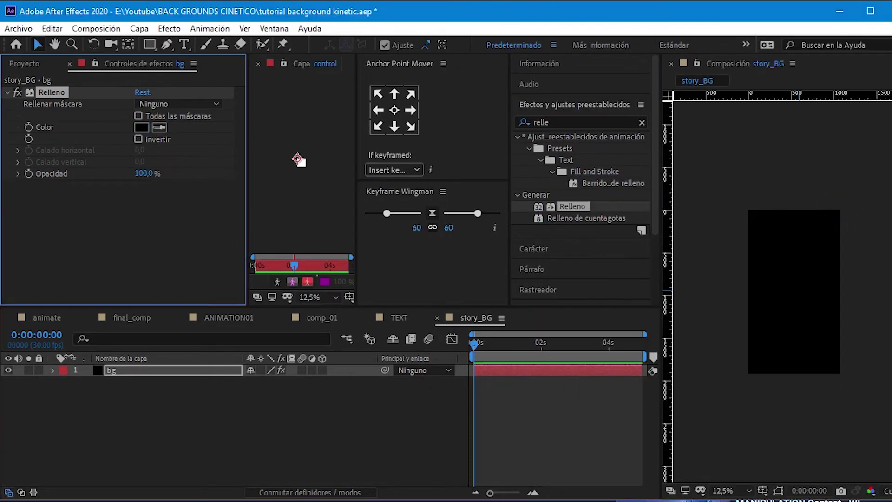
{"action": "left_click", "coordinate": [7, 93]}
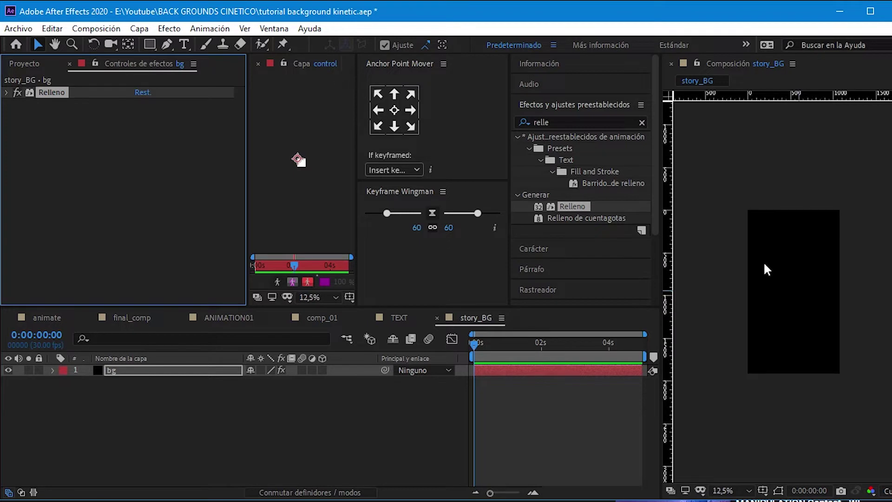
{"action": "left_click_drag", "start_coordinate": [804, 259], "coordinate": [793, 247]}
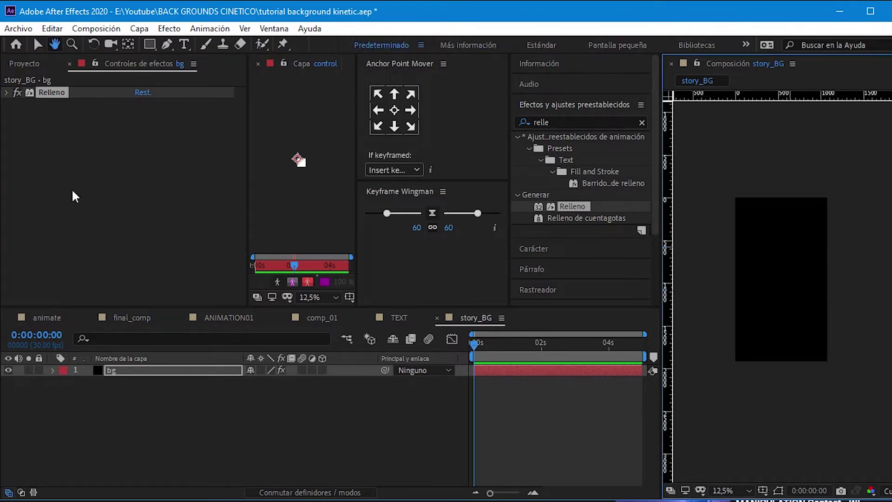
- Place comp_01 above bg in story_BG and change bg's fill colour to white
{"action": "left_click", "coordinate": [21, 63]}
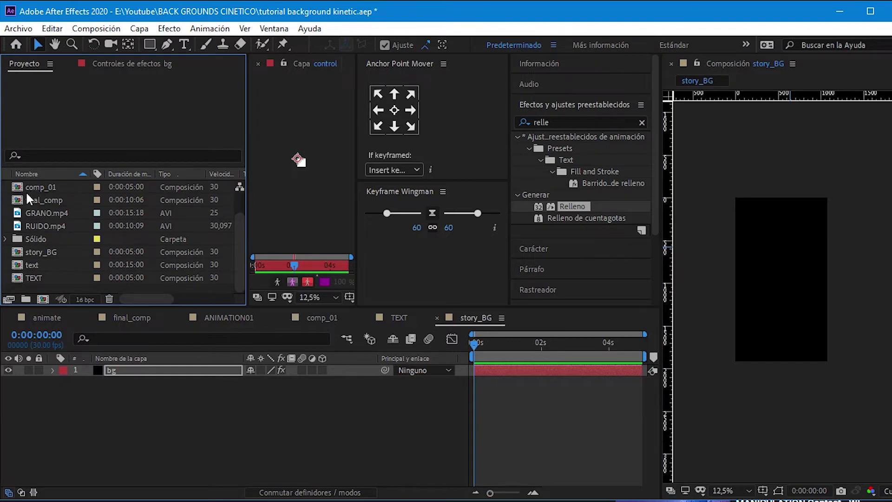
{"action": "left_click_drag", "start_coordinate": [40, 183], "coordinate": [91, 367]}
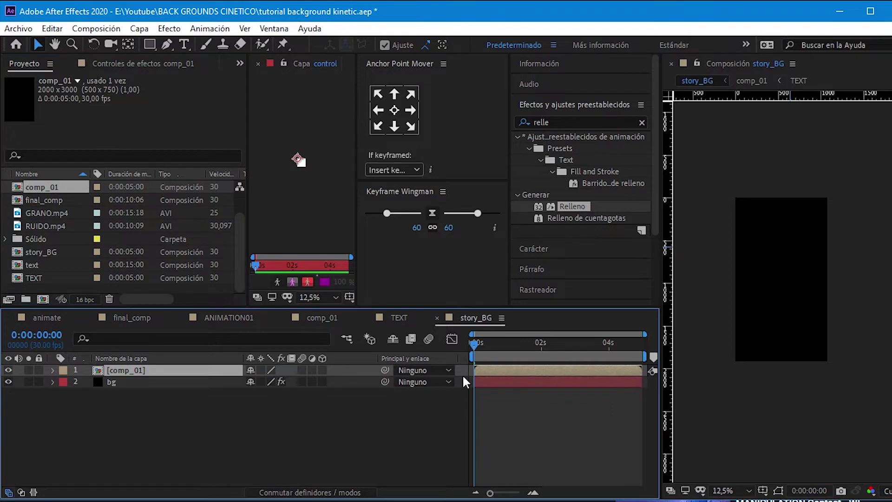
{"action": "key", "text": "space"}
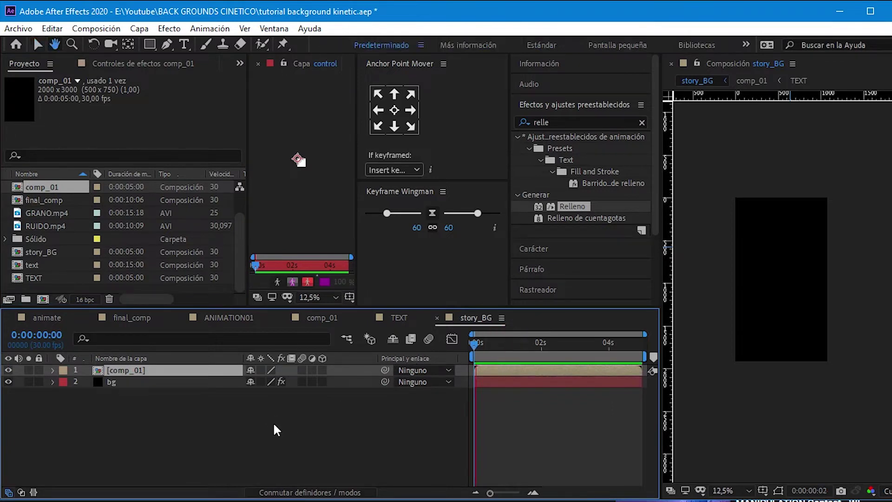
{"action": "key", "text": "space"}
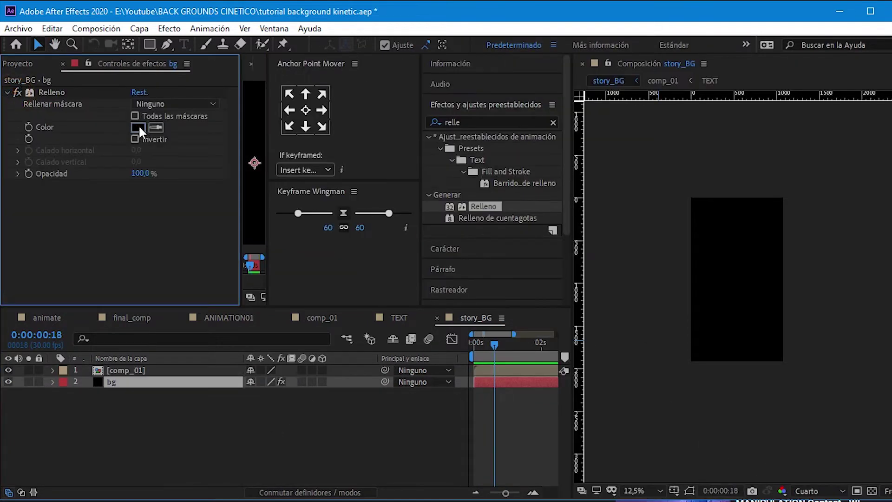
{"action": "left_click", "coordinate": [138, 126]}
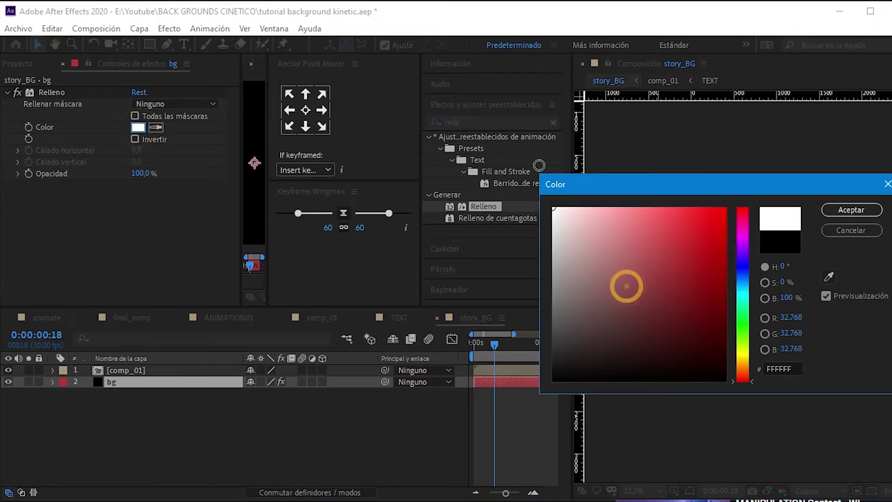
{"action": "left_click", "coordinate": [842, 210]}
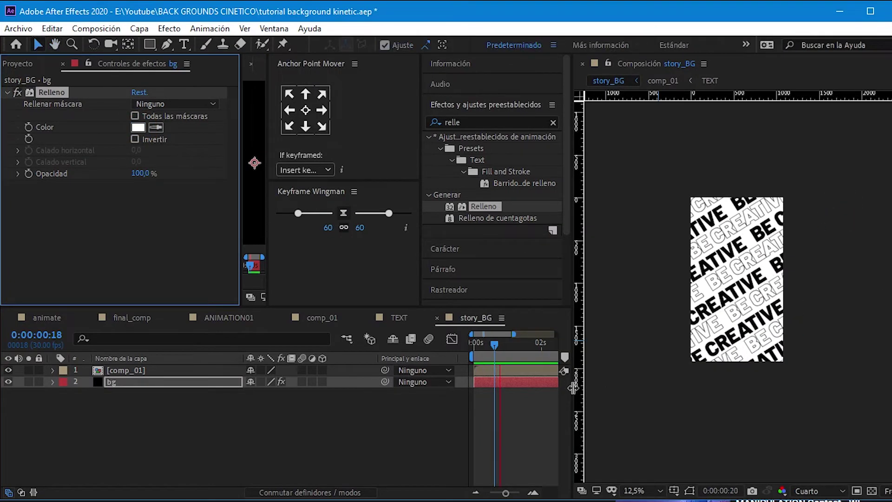
- Scale the comp_01 layer down to 73% so the pattern fills the story frame
{"action": "left_click", "coordinate": [141, 370]}
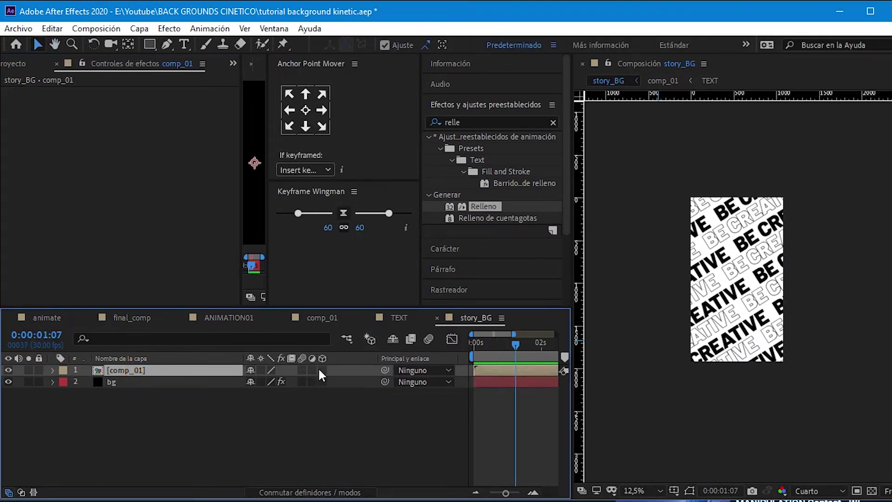
{"action": "key", "text": "s"}
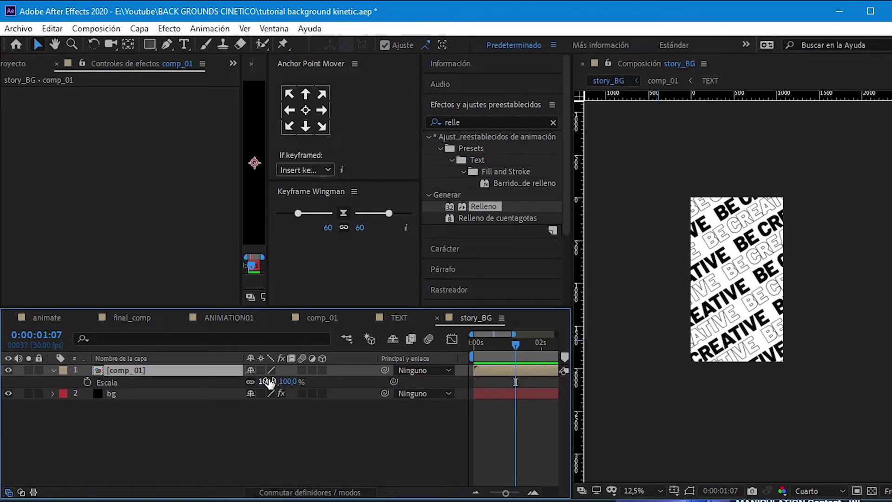
{"action": "left_click", "coordinate": [245, 29]}
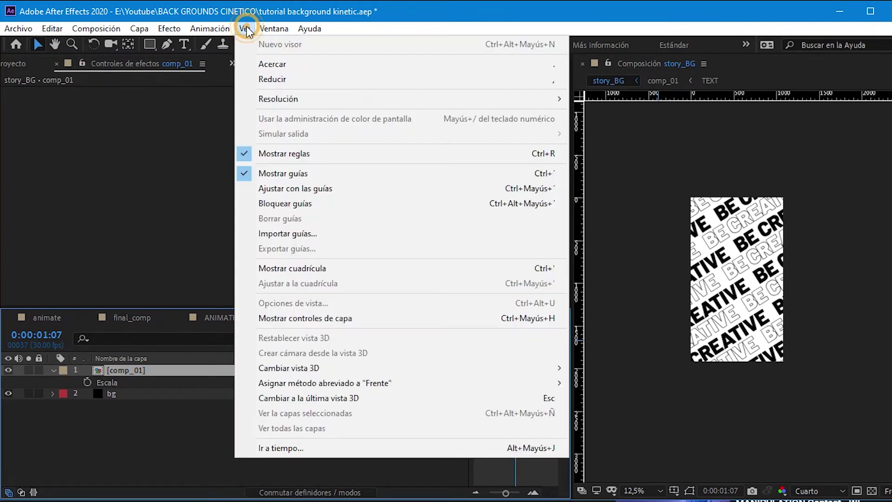
{"action": "left_click", "coordinate": [284, 321]}
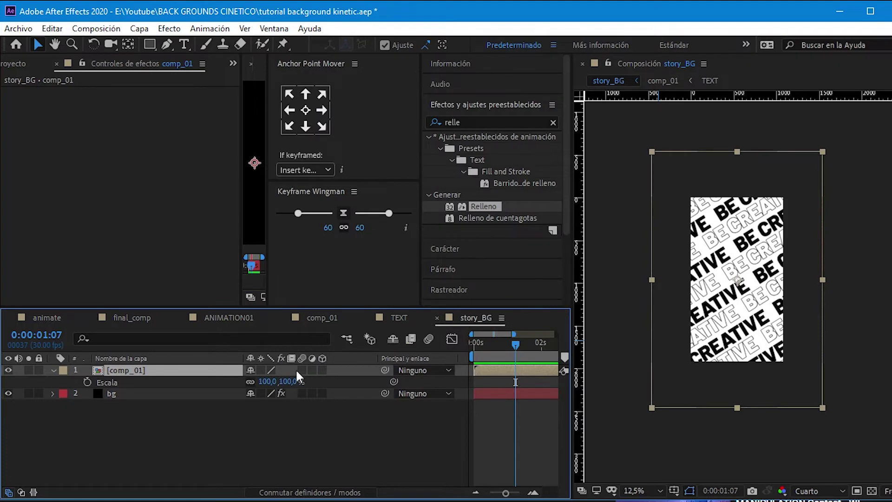
{"action": "left_click_drag", "start_coordinate": [274, 382], "coordinate": [253, 381]}
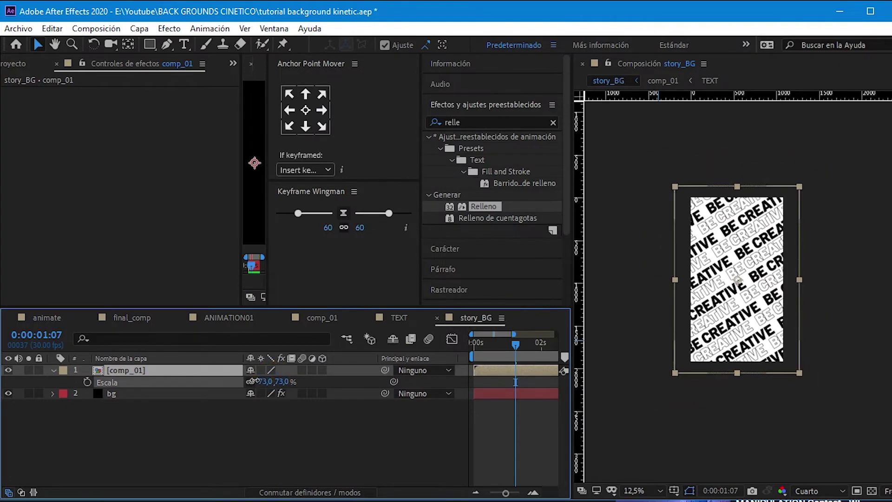
{"action": "scroll", "coordinate": [744, 271], "scroll_direction": "down", "scroll_amount": 1}
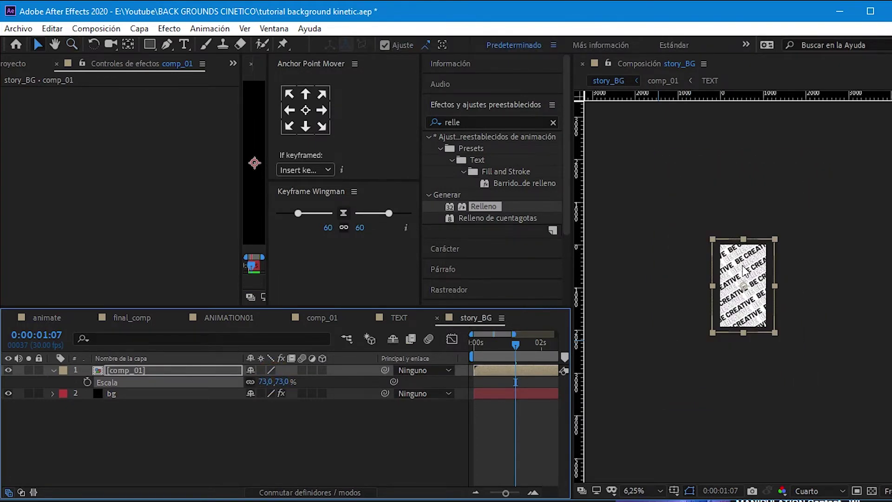
{"action": "scroll", "coordinate": [744, 271], "scroll_direction": "down", "scroll_amount": 1}
{"action": "scroll", "coordinate": [744, 271], "scroll_direction": "up", "scroll_amount": 2}
{"action": "scroll", "coordinate": [745, 271], "scroll_direction": "up", "scroll_amount": 1}
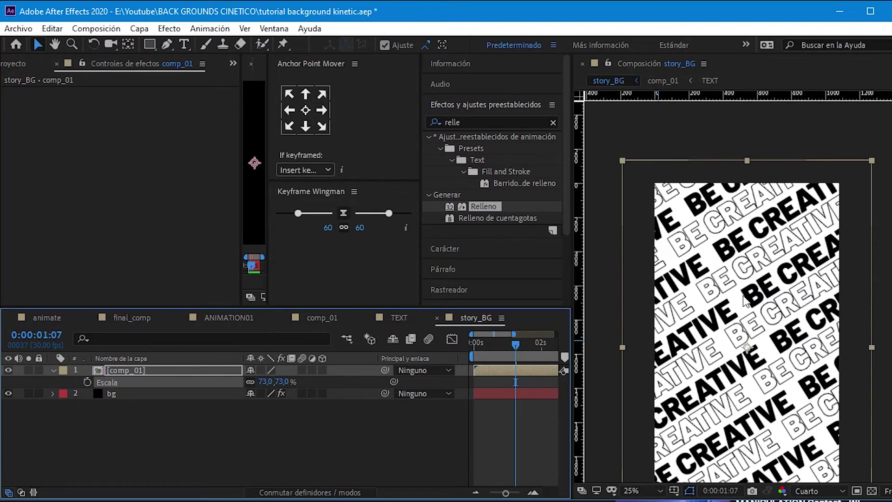
- Preview the scaled pattern and collapse comp_01's properties
{"action": "key", "text": "space"}
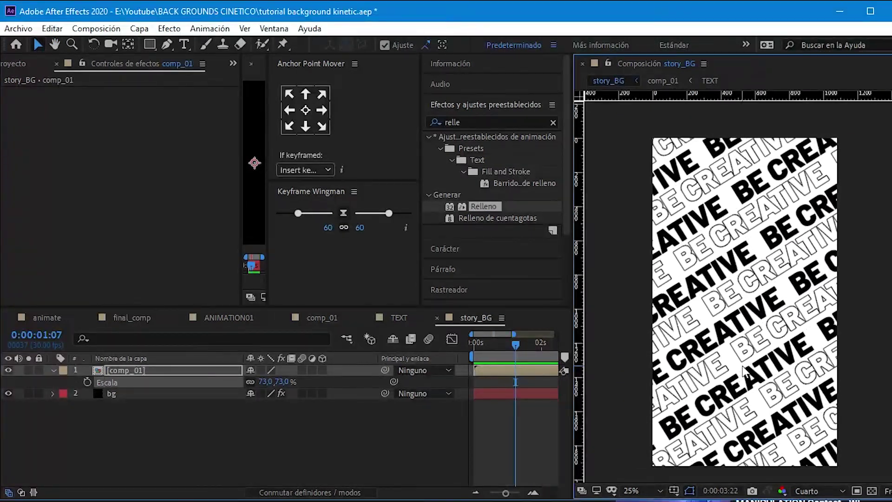
{"action": "key", "text": "space"}
{"action": "left_click", "coordinate": [267, 421]}
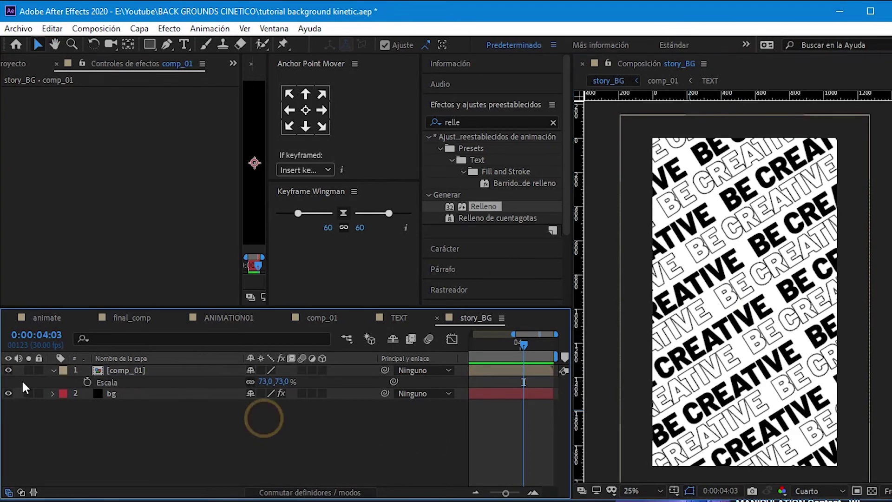
{"action": "left_click", "coordinate": [53, 370]}
{"action": "double_click", "coordinate": [519, 122]}
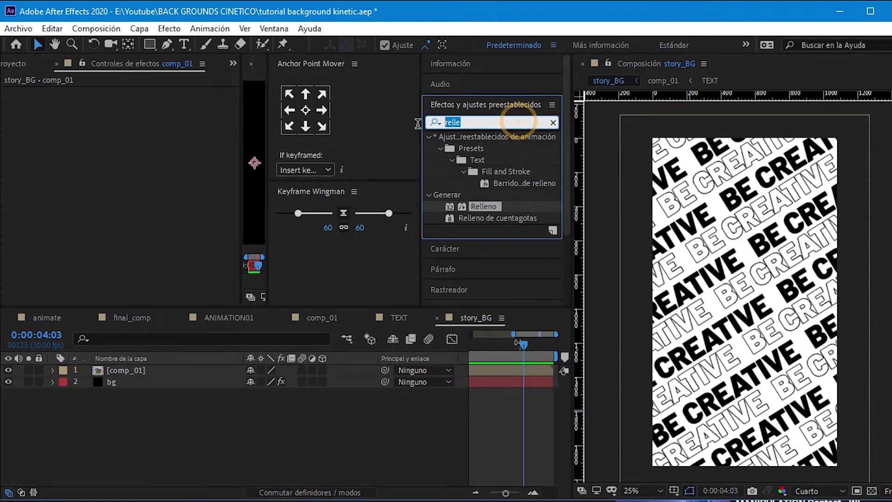
- Apply Gradación de degradado to comp_01 and set its start colour to deep blue
{"action": "key", "text": "BackSpace"}
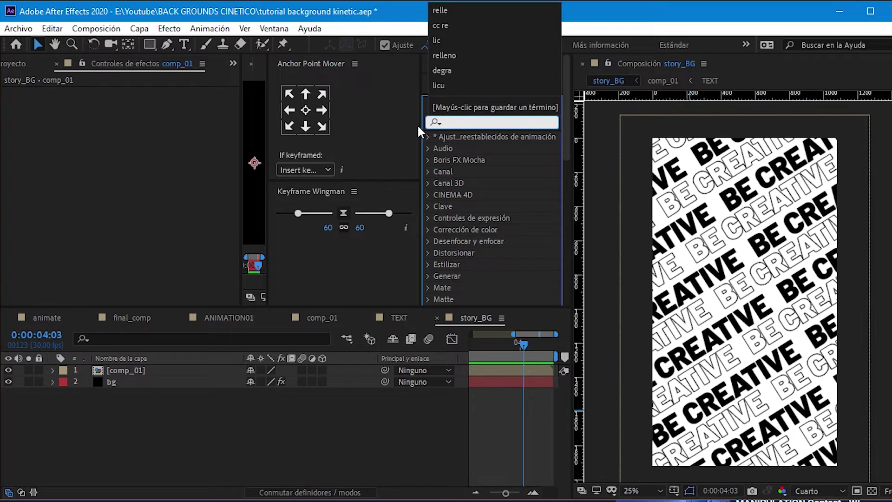
{"action": "type", "text": "degra"}
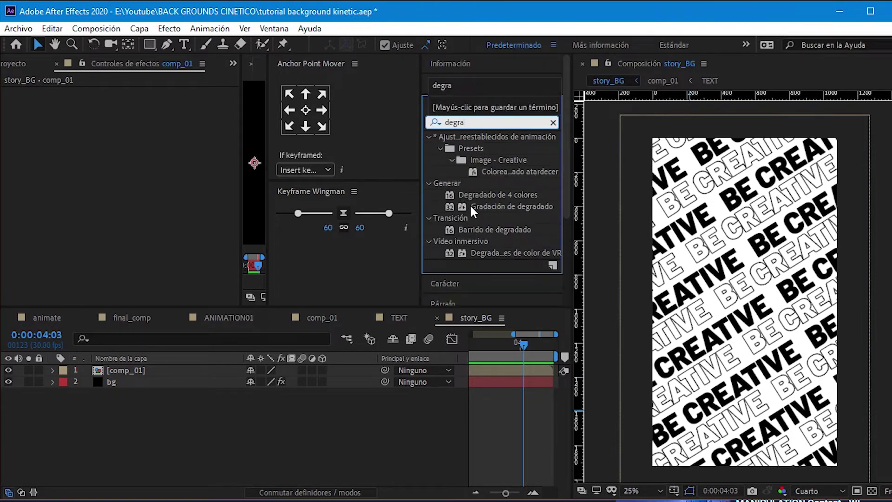
{"action": "left_click_drag", "start_coordinate": [518, 206], "coordinate": [138, 370]}
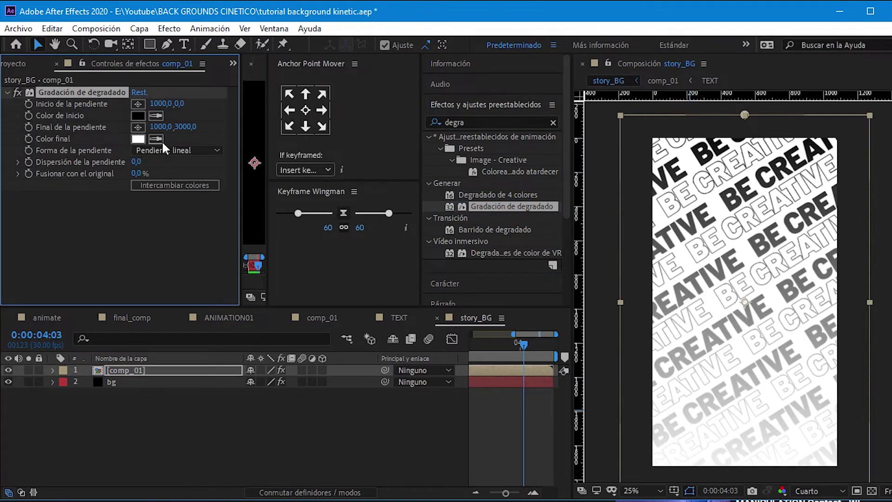
{"action": "left_click", "coordinate": [138, 115]}
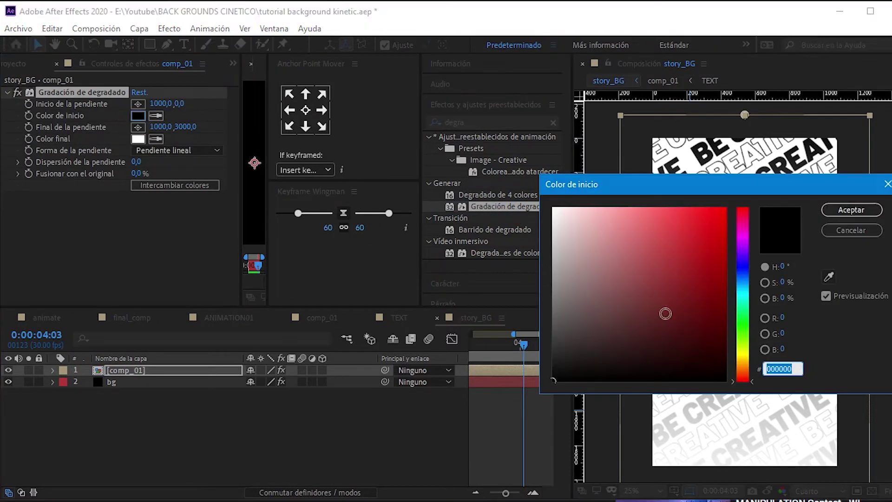
{"action": "left_click", "coordinate": [744, 281]}
{"action": "mouse_move", "coordinate": [745, 283]}
{"action": "left_mouse_down"}
{"action": "mouse_move", "coordinate": [745, 267]}
{"action": "mouse_move", "coordinate": [727, 276]}
{"action": "left_mouse_up"}
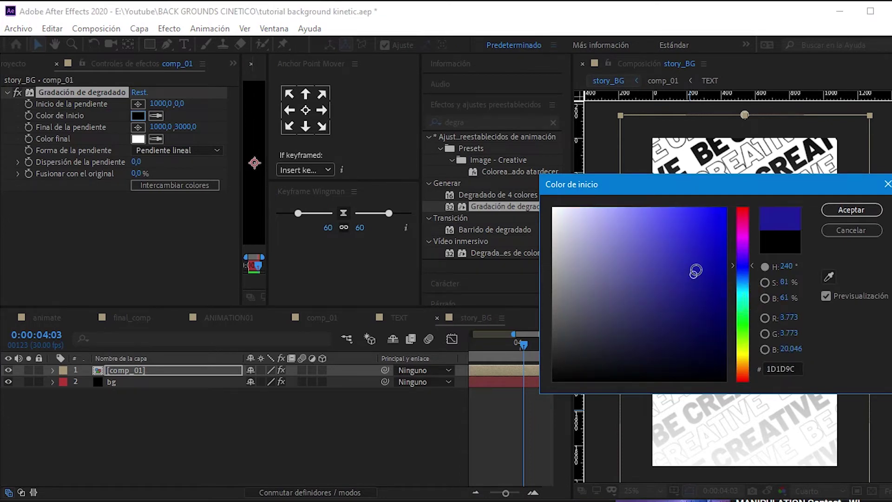
{"action": "left_click", "coordinate": [861, 209]}
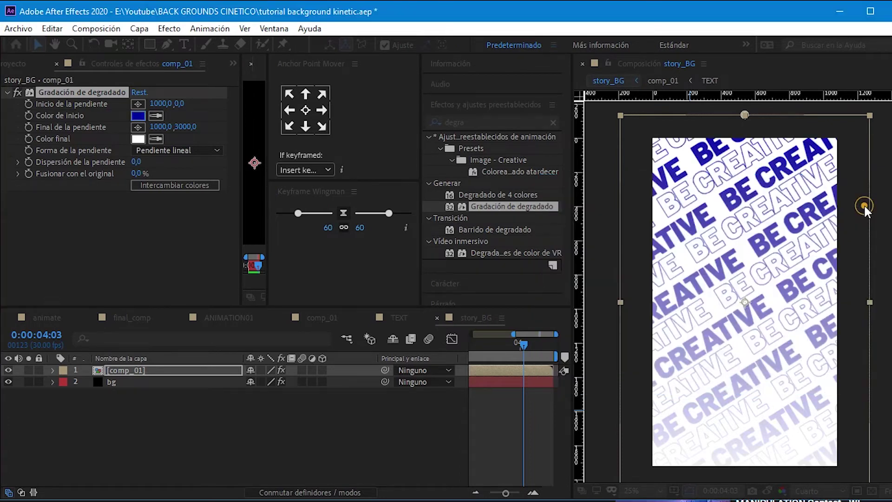
- Set the gradient's end colour to a saturated purple (#42069B)
{"action": "left_click", "coordinate": [138, 139]}
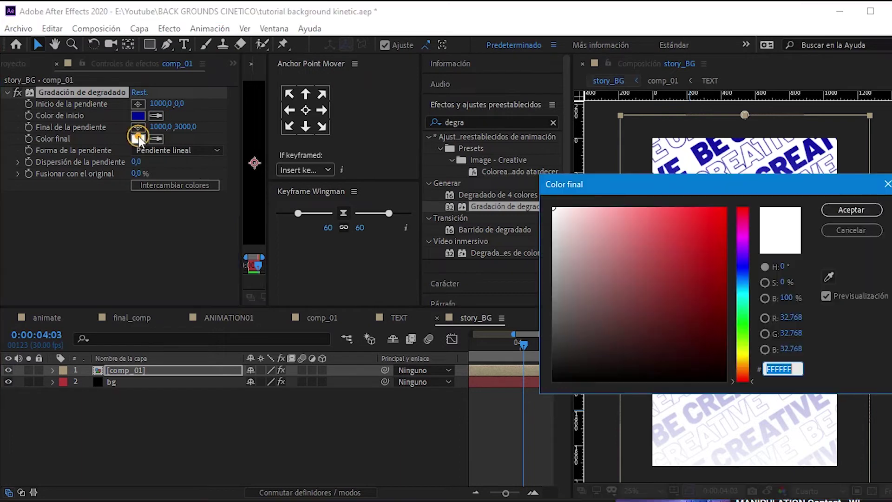
{"action": "left_click_drag", "start_coordinate": [742, 272], "coordinate": [743, 254]}
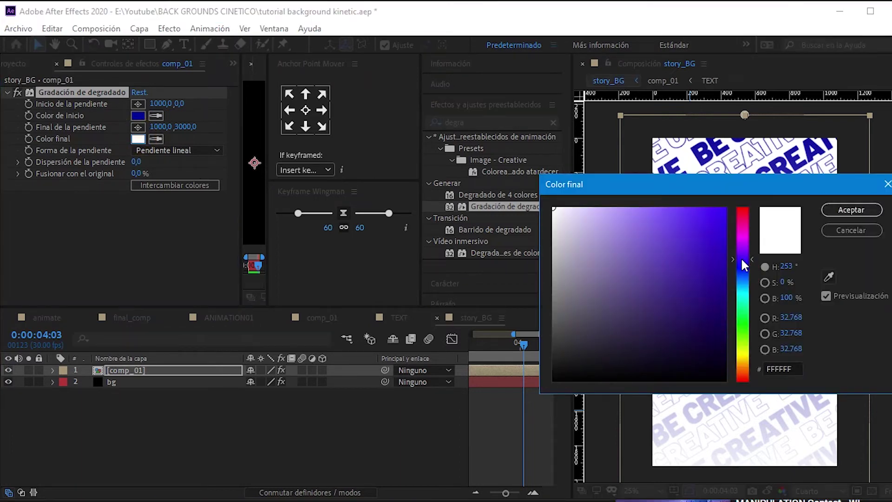
{"action": "left_click", "coordinate": [721, 251]}
{"action": "left_click", "coordinate": [719, 288]}
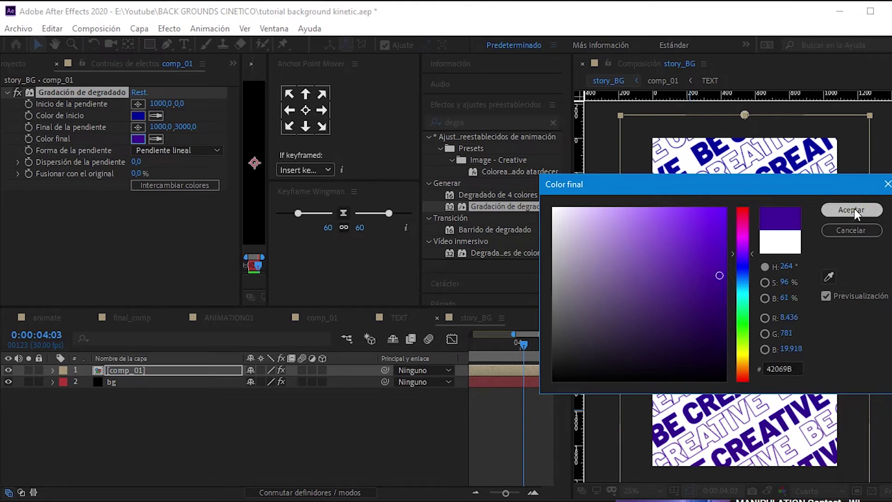
{"action": "left_click", "coordinate": [851, 210]}
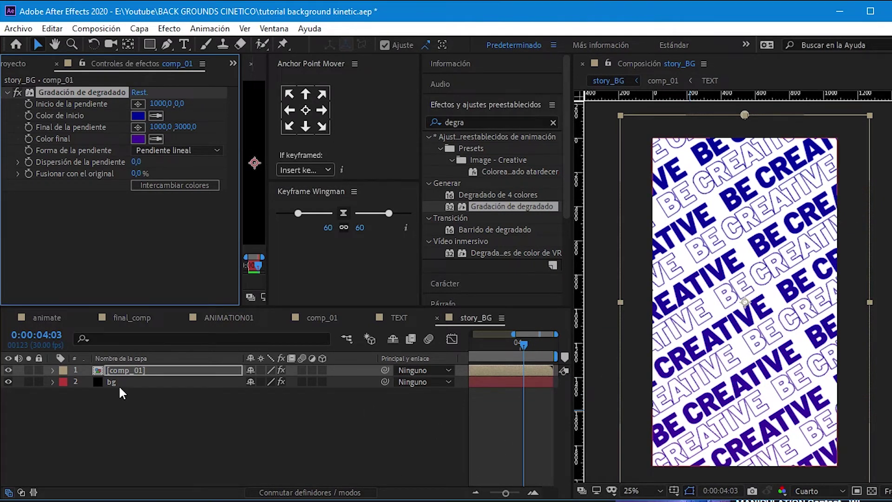
{"action": "left_click", "coordinate": [99, 381]}
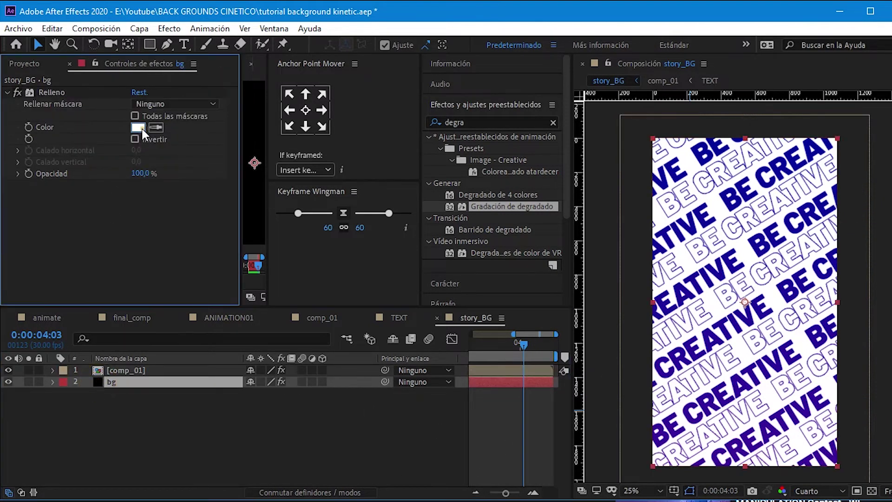
- Set the bg layer's Relleno fill colour to black (000000)
{"action": "left_click", "coordinate": [138, 127]}
{"action": "left_click_drag", "start_coordinate": [617, 314], "coordinate": [523, 427]}
{"action": "left_click", "coordinate": [852, 210]}
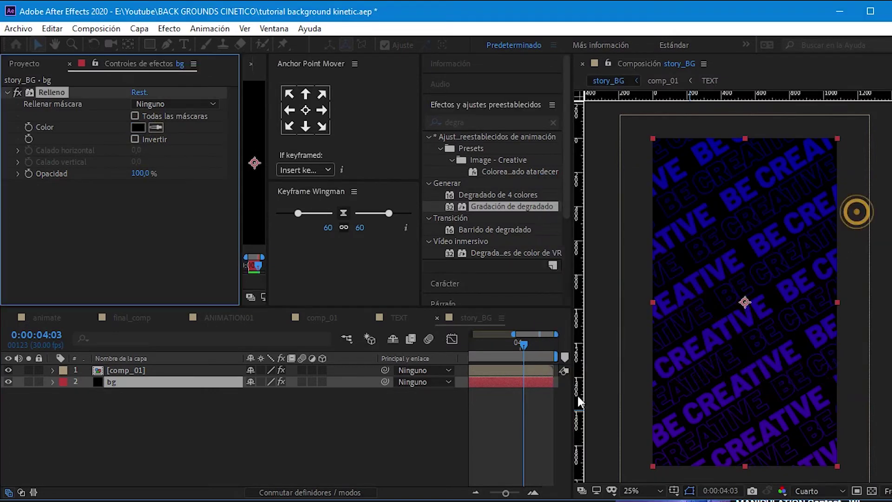
- Preview the composition from the start to check the pattern on black
{"action": "left_click", "coordinate": [478, 349]}
{"action": "key", "text": "space"}
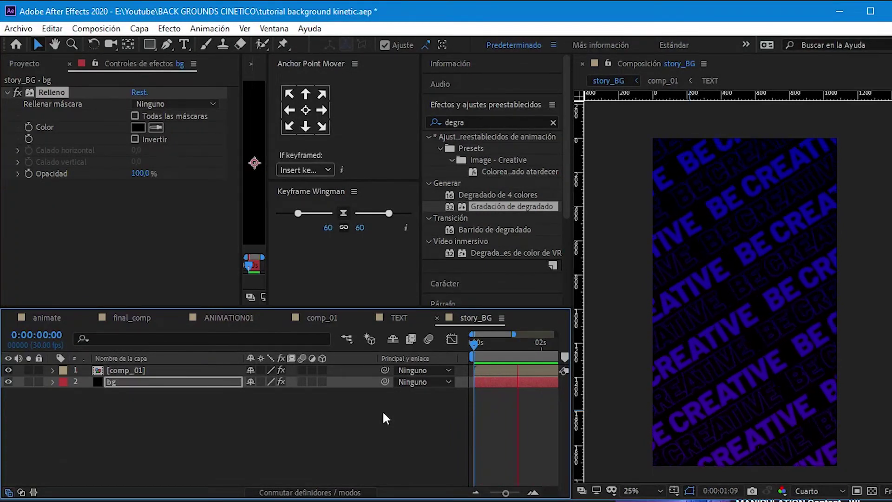
{"action": "key", "text": "space"}
{"action": "left_click", "coordinate": [101, 370]}
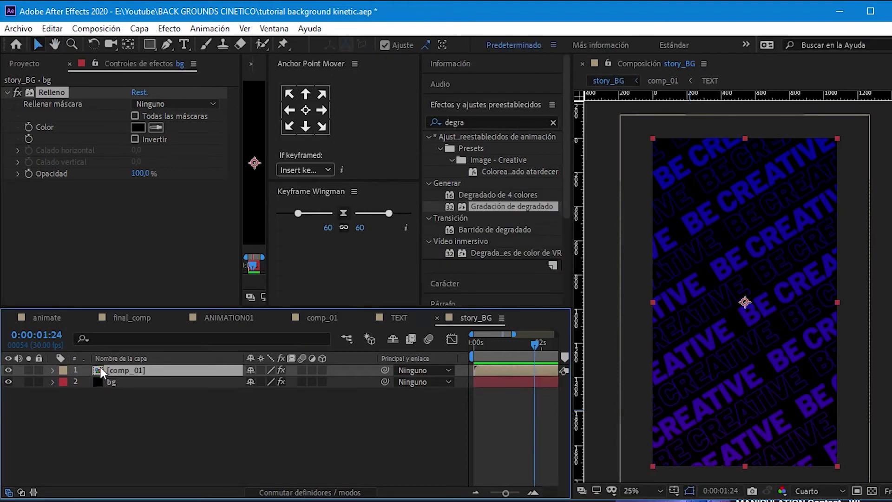
- Place the gradient start at 1000,0 300,0 and the end at 1115,1 2727,4
{"action": "left_click", "coordinate": [138, 104]}
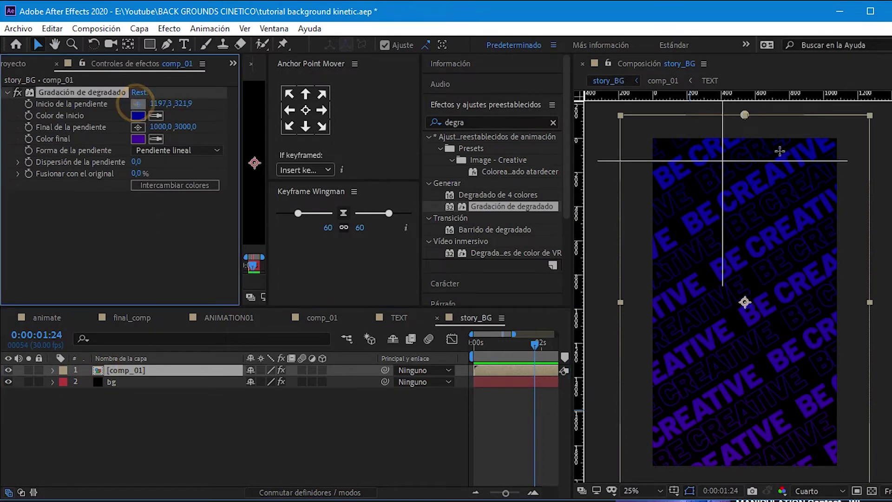
{"action": "left_click", "coordinate": [745, 152]}
{"action": "left_click", "coordinate": [138, 127]}
{"action": "left_click", "coordinate": [759, 455]}
- Preview the animation from the start to check the vertical gradient
{"action": "left_click", "coordinate": [475, 342]}
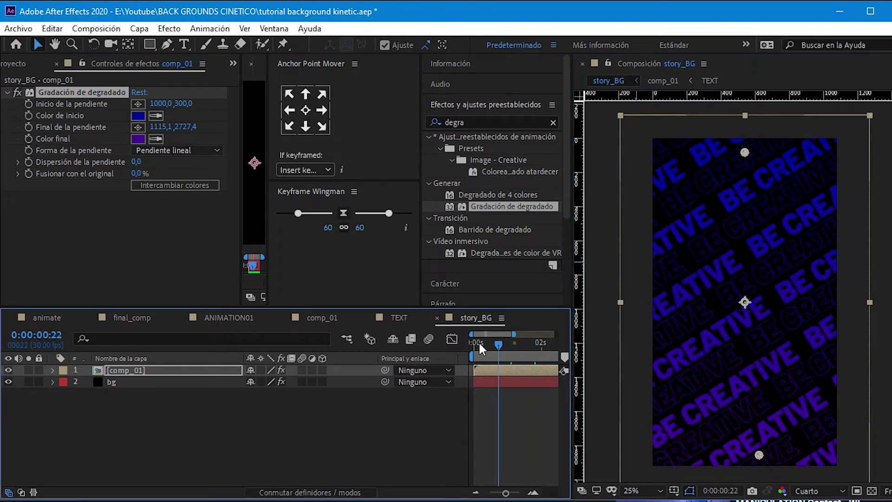
{"action": "key", "text": "space"}
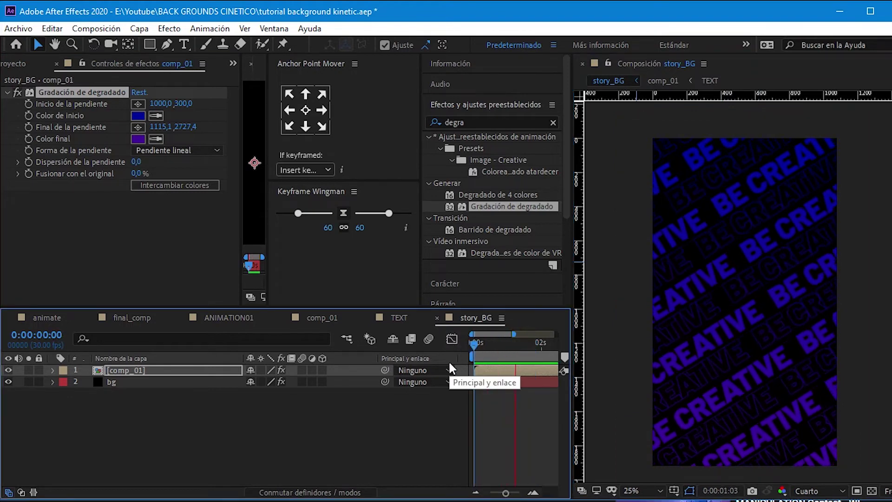
{"action": "key", "text": "space"}
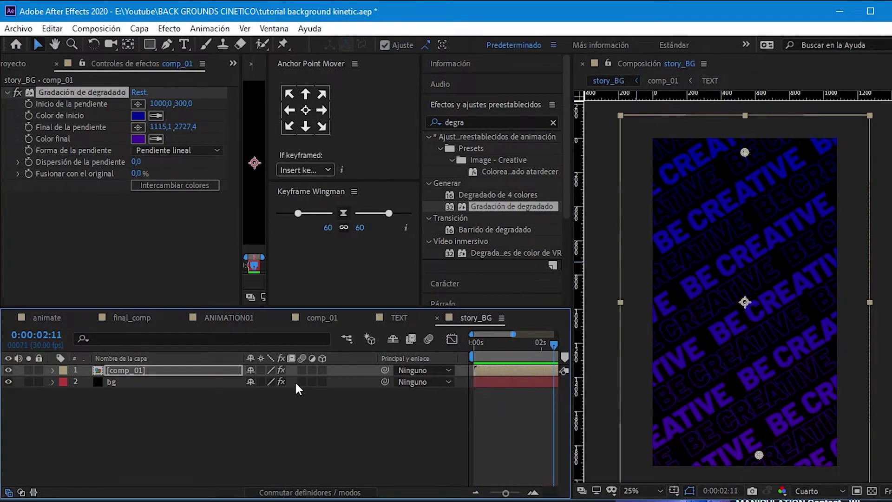
{"action": "right_click", "coordinate": [149, 421]}
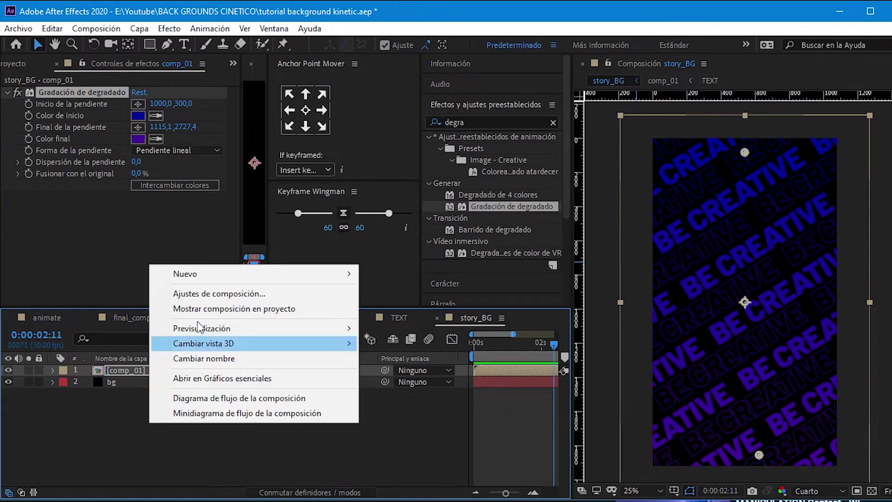
- Add a new adjustment layer named distorsion
{"action": "left_click", "coordinate": [199, 274]}
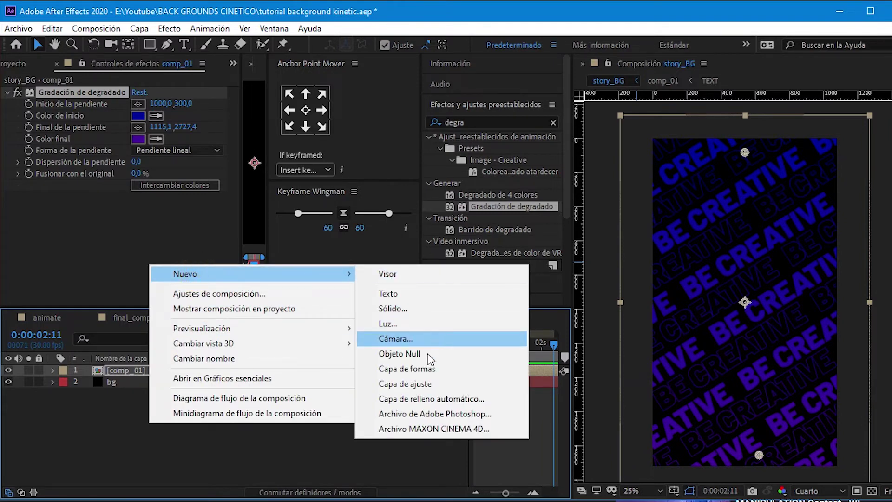
{"action": "left_click", "coordinate": [415, 383]}
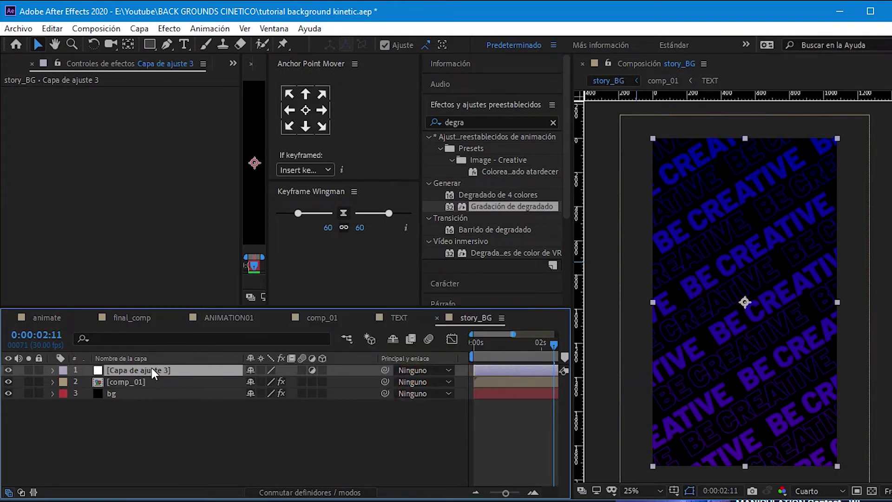
{"action": "key", "text": "Return"}
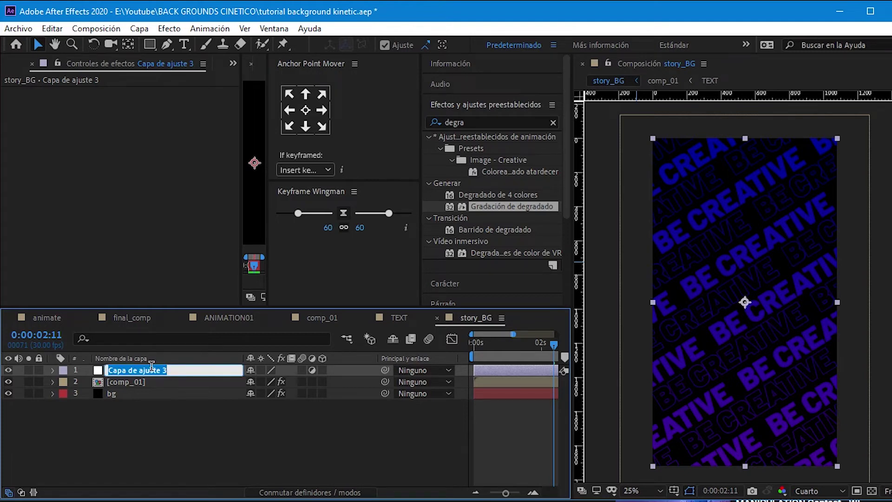
{"action": "type", "text": "distorsio"}
{"action": "type", "text": "n"}
{"action": "key", "text": "Return"}
- Search 'licuar' in Effects & Presets and apply Licuar to the distorsion layer
{"action": "left_click", "coordinate": [151, 371]}
{"action": "left_click", "coordinate": [495, 122]}
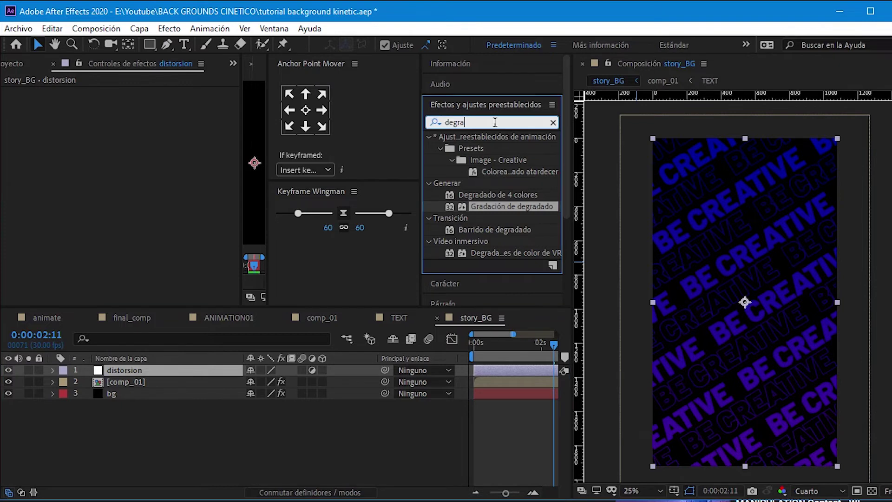
{"action": "key", "text": "BackSpace"}
{"action": "left_click", "coordinate": [432, 122]}
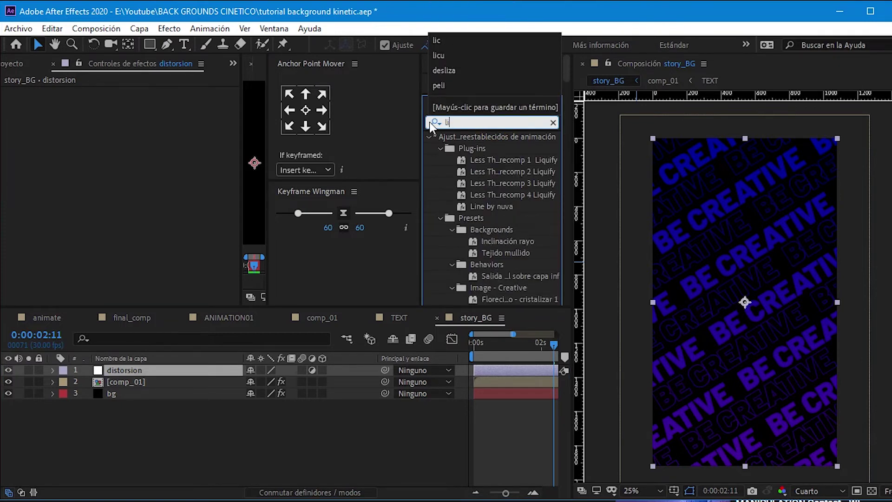
{"action": "type", "text": "licuar"}
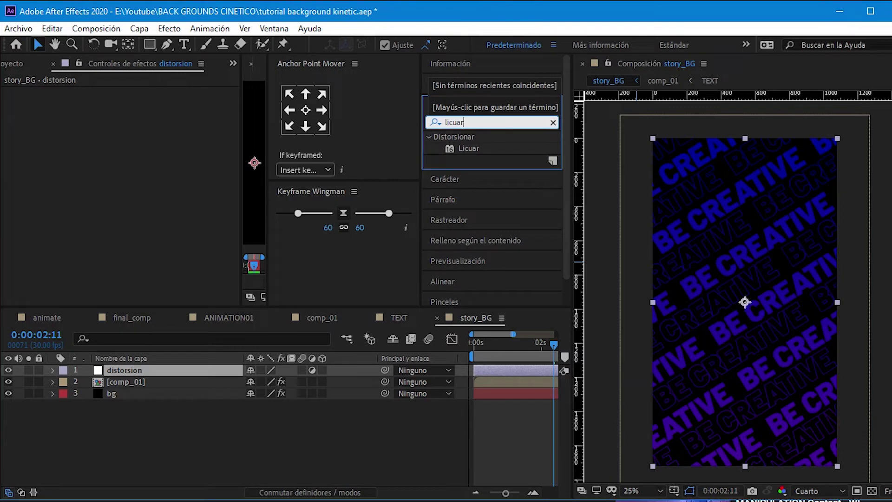
{"action": "left_click", "coordinate": [432, 123]}
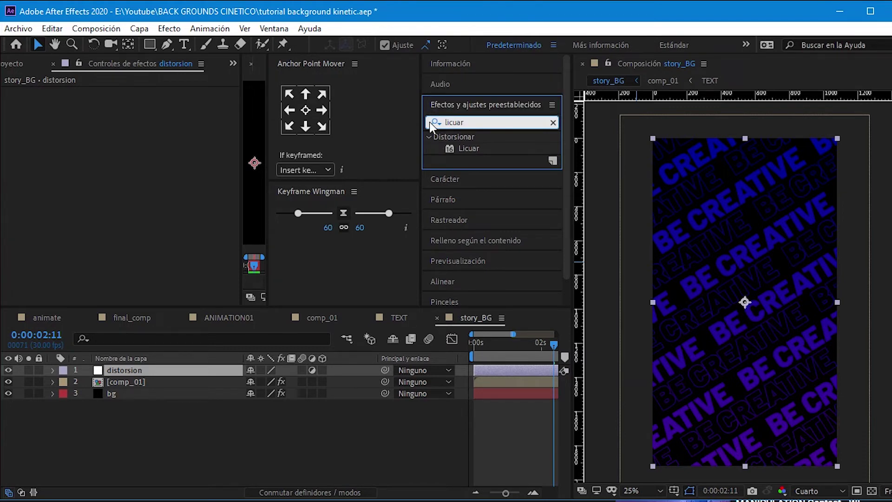
{"action": "key", "text": "Return"}
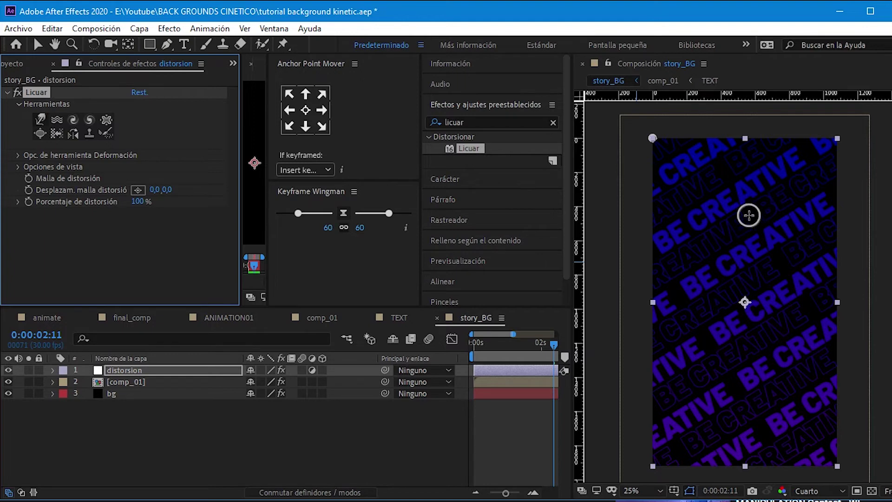
- Choose Licuar's forward warp brush and enlarge the brush size
{"action": "scroll", "coordinate": [749, 215], "scroll_direction": "down", "scroll_amount": 1}
{"action": "scroll", "coordinate": [749, 215], "scroll_direction": "up", "scroll_amount": 1}
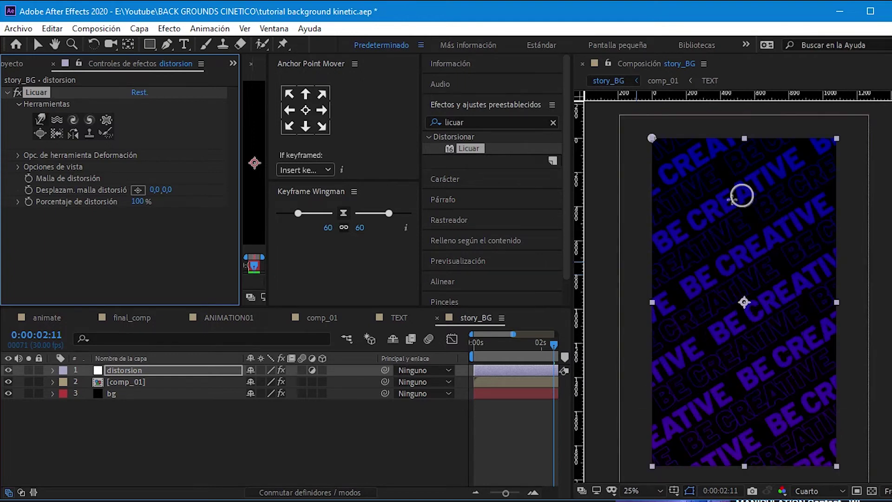
{"action": "left_click", "coordinate": [39, 121]}
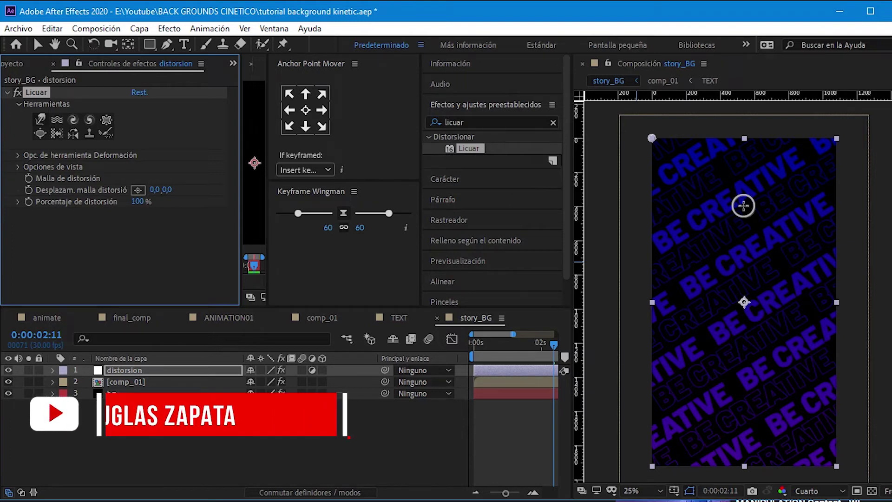
{"action": "left_click_drag", "start_coordinate": [744, 206], "coordinate": [764, 204]}
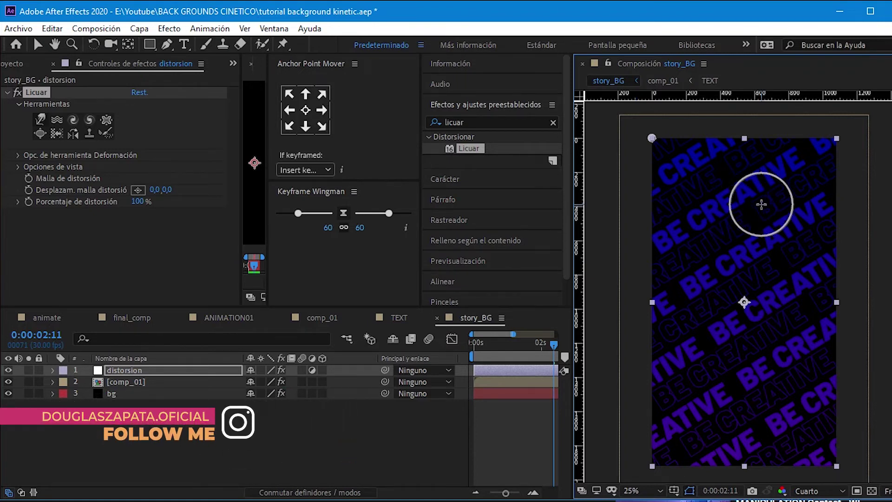
{"action": "left_click_drag", "start_coordinate": [762, 204], "coordinate": [759, 203]}
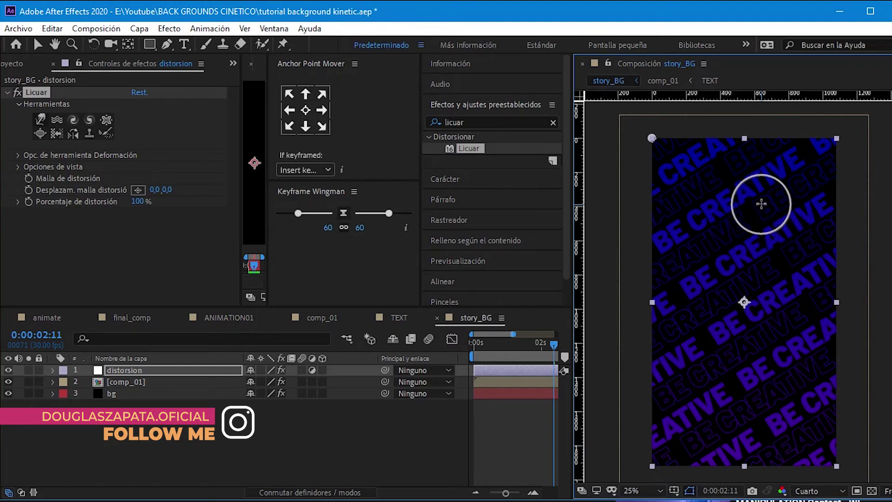
{"action": "left_click_drag", "start_coordinate": [761, 203], "coordinate": [765, 204]}
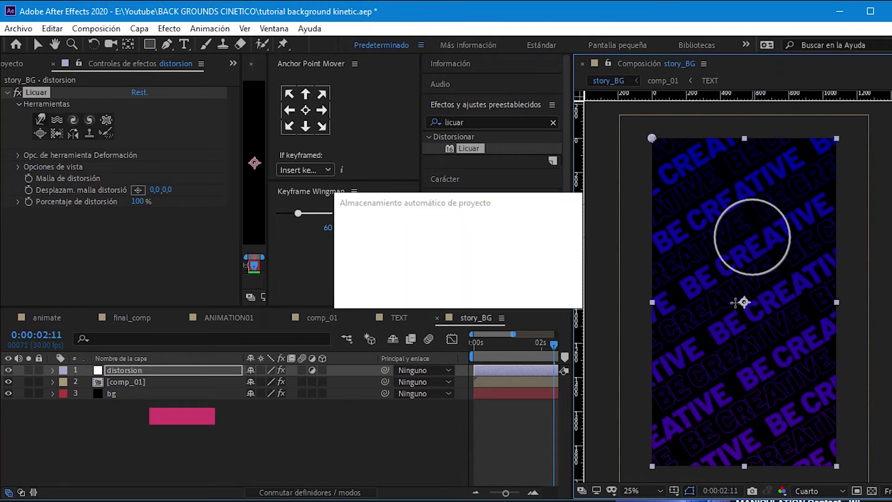
- Smear the BE CREATIVE text down the frame's left side with the warp brush
{"action": "key", "text": "space"}
{"action": "left_click", "coordinate": [118, 370]}
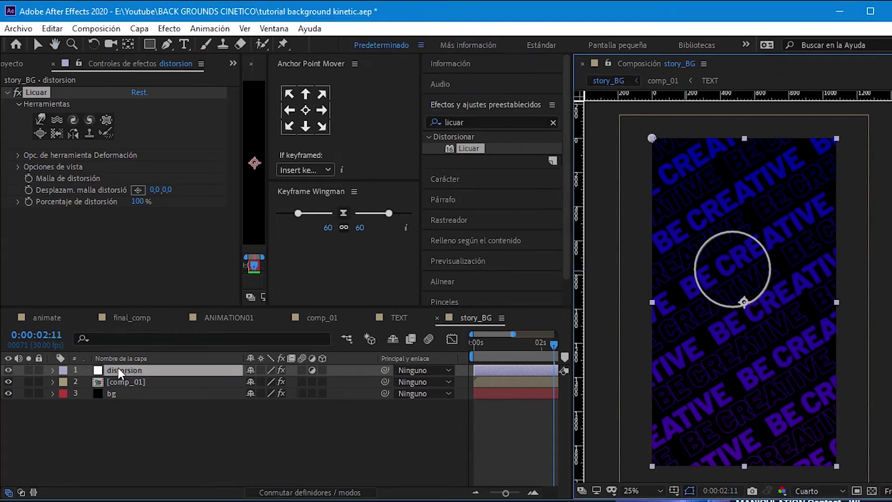
{"action": "left_click", "coordinate": [48, 122]}
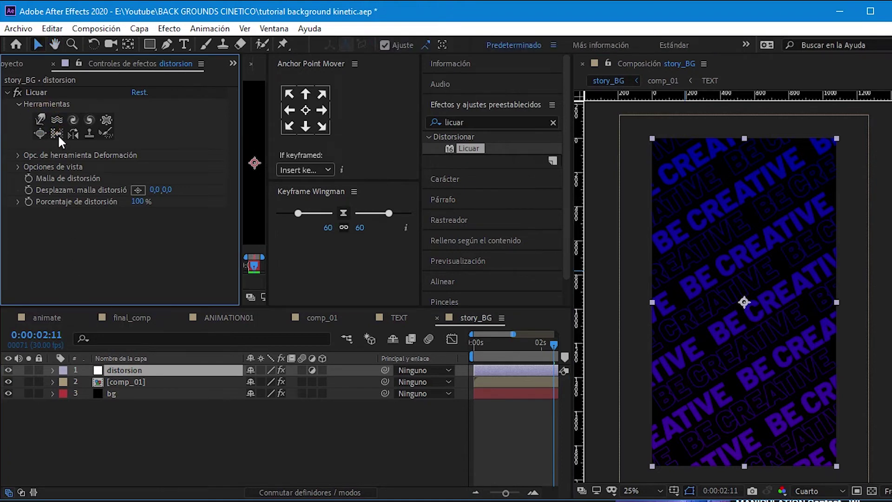
{"action": "left_click", "coordinate": [41, 116]}
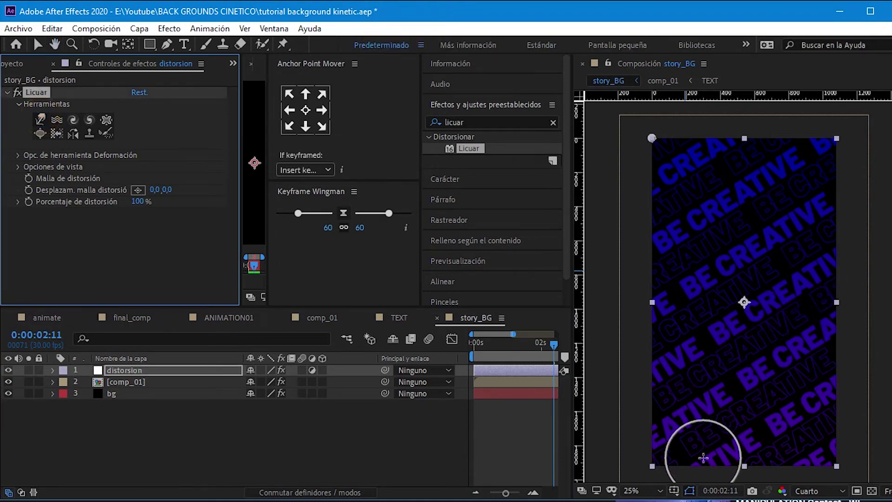
{"action": "scroll", "coordinate": [713, 319], "scroll_direction": "down", "scroll_amount": 2}
{"action": "scroll", "coordinate": [712, 319], "scroll_direction": "up", "scroll_amount": 2}
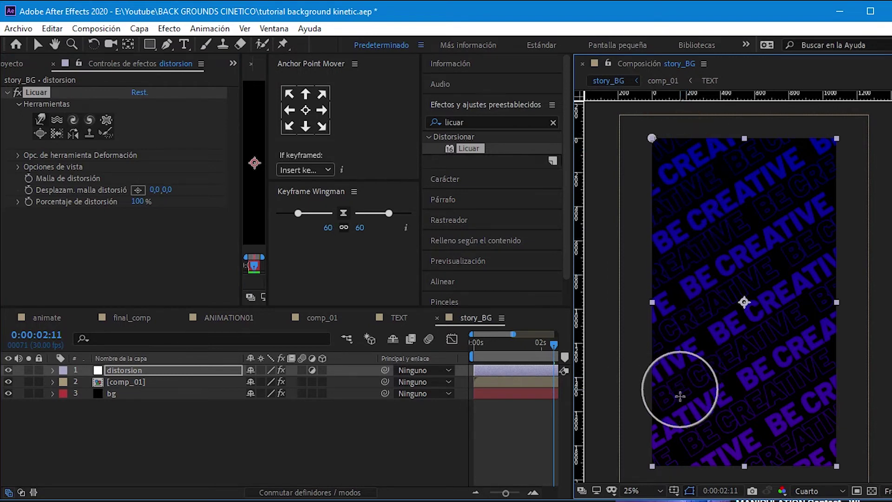
{"action": "left_click_drag", "start_coordinate": [687, 154], "coordinate": [692, 471]}
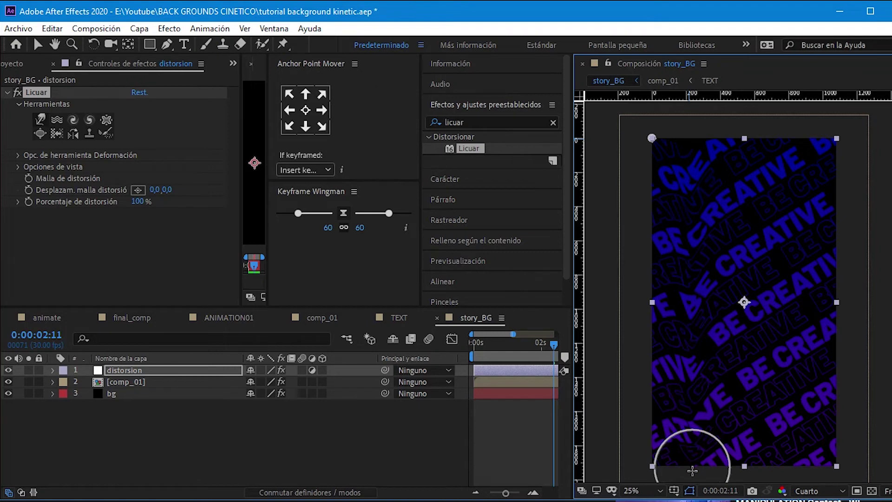
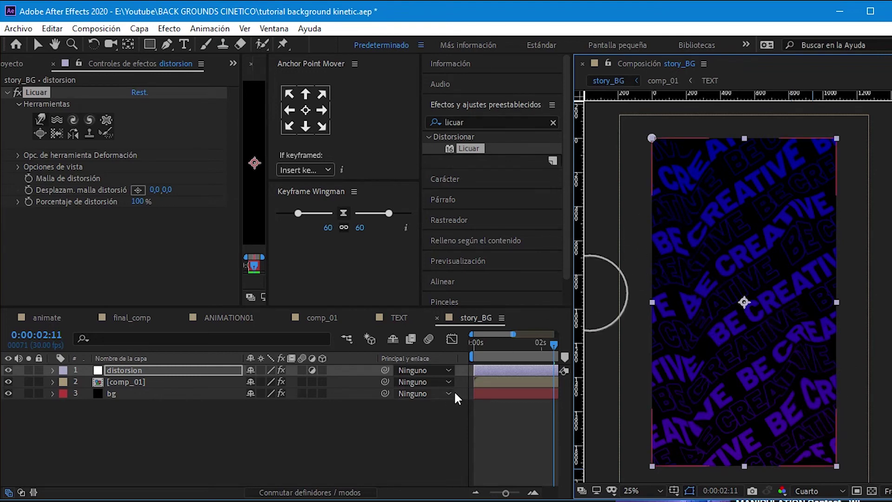
- Preview the full five-second story_BG animation from the first frame
{"action": "left_click", "coordinate": [545, 341]}
{"action": "key", "text": "Home"}
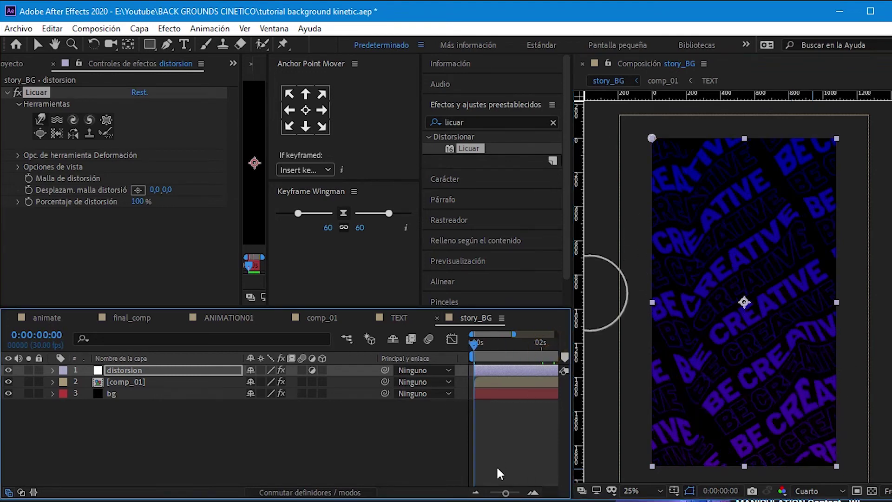
{"action": "left_click_drag", "start_coordinate": [505, 492], "coordinate": [489, 492]}
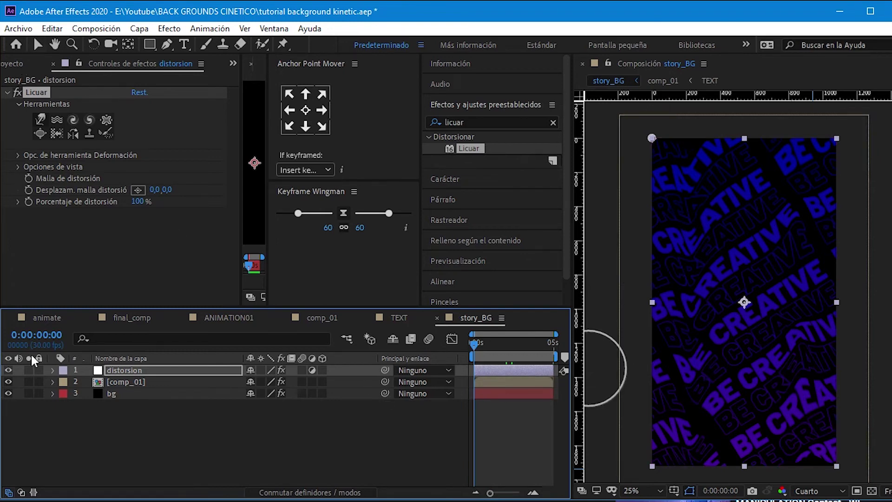
{"action": "key", "text": "space"}
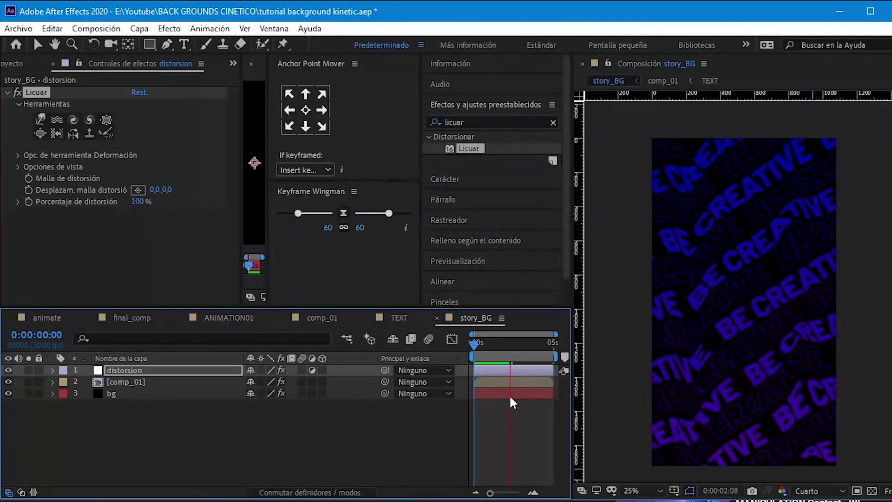
{"action": "key", "text": "v"}
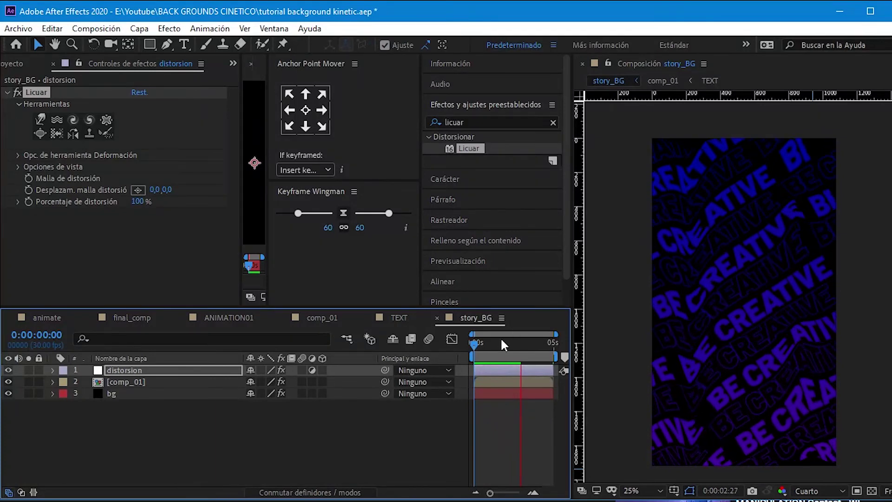
{"action": "key", "text": "space"}
{"action": "key", "text": "space"}
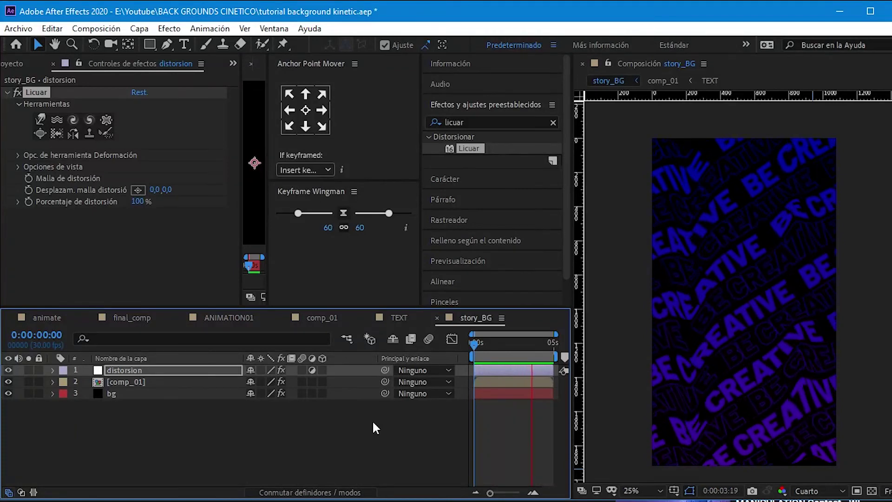
{"action": "key", "text": "space"}
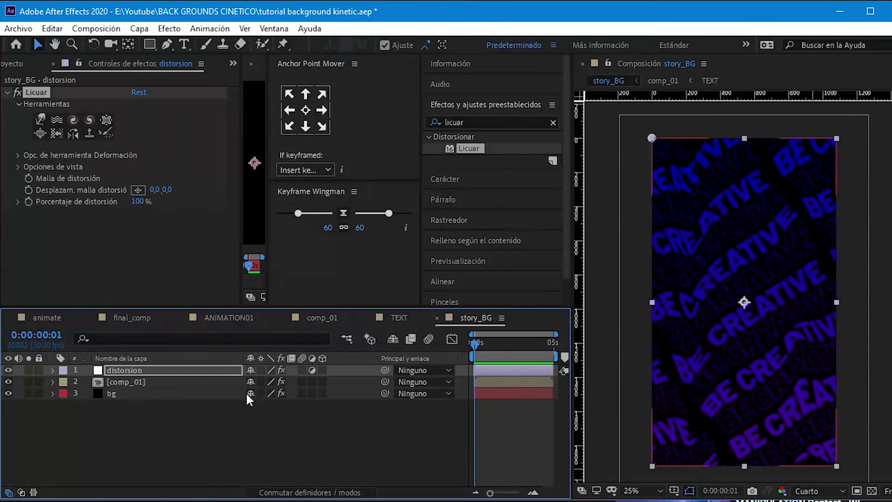
- Add the RUIDO.mp4 noise footage to story_BG above comp_01
{"action": "left_click", "coordinate": [11, 63]}
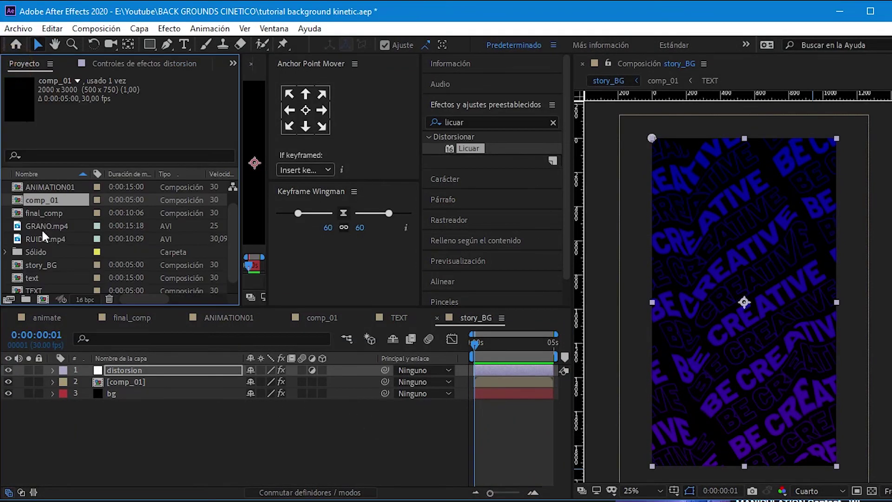
{"action": "scroll", "coordinate": [41, 229], "scroll_direction": "up", "scroll_amount": 1}
{"action": "left_click", "coordinate": [40, 253]}
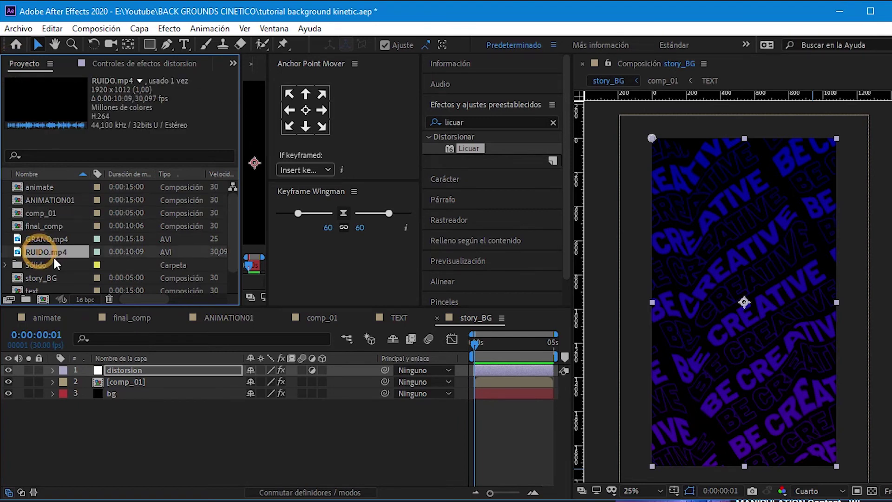
{"action": "left_click_drag", "start_coordinate": [40, 250], "coordinate": [107, 377]}
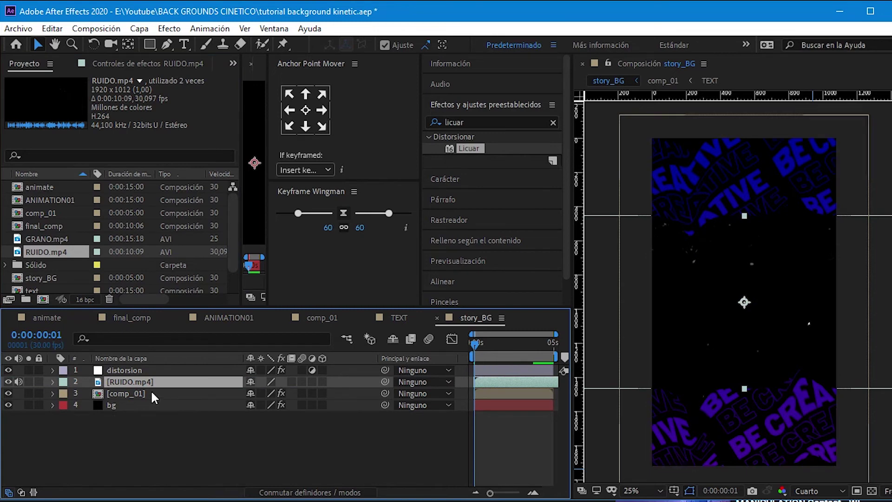
- Rotate the RUIDO.mp4 layer 90° and scale it to 118%
{"action": "key", "text": "r"}
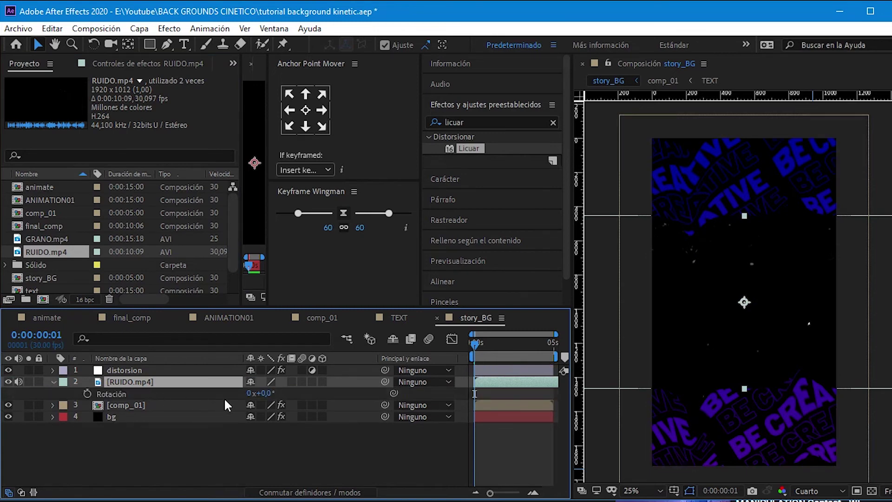
{"action": "left_click", "coordinate": [271, 393]}
{"action": "type", "text": "90"}
{"action": "key", "text": "Return"}
{"action": "key", "text": "s"}
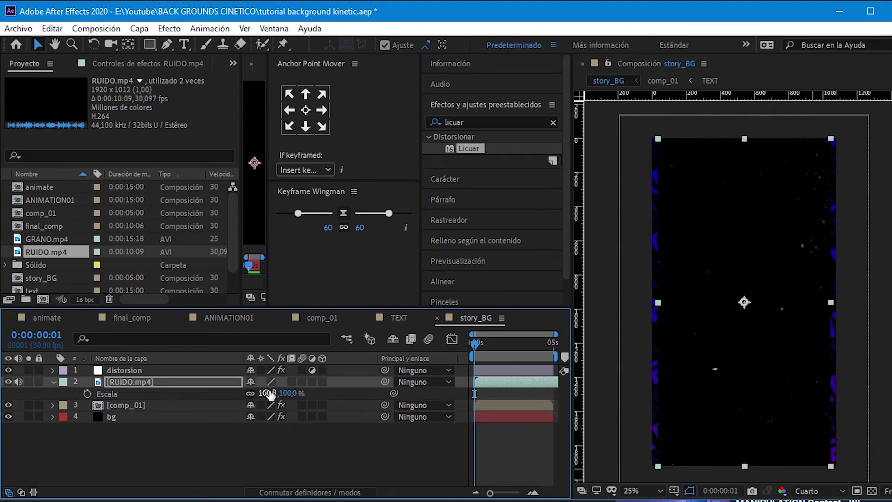
{"action": "left_click_drag", "start_coordinate": [266, 393], "coordinate": [278, 389]}
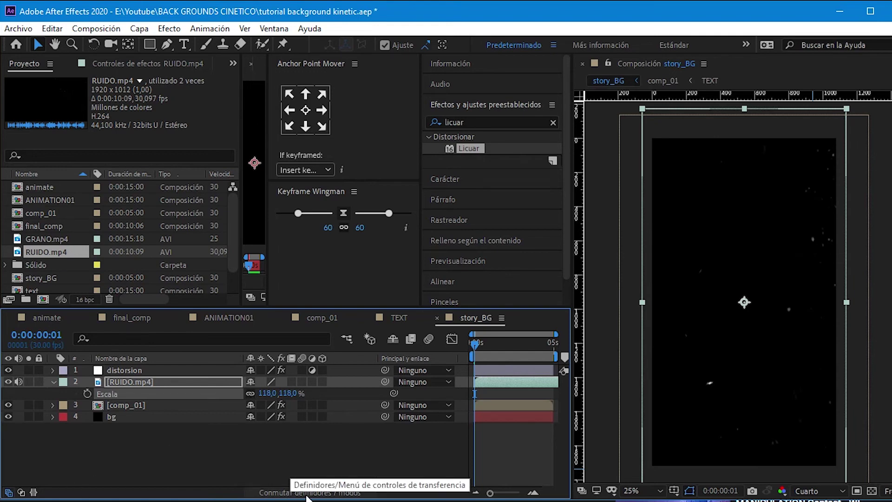
- Set the RUIDO.mp4 layer's blend mode to Pantalla (Screen)
{"action": "left_click", "coordinate": [338, 494]}
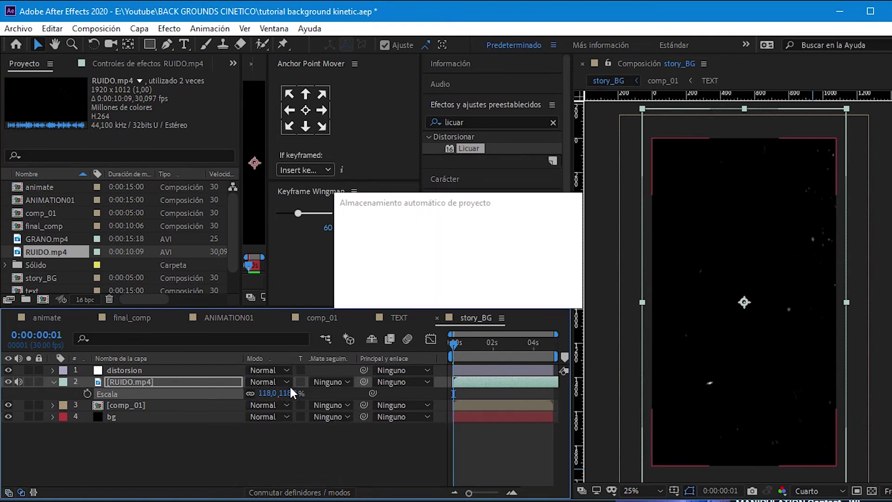
{"action": "left_click", "coordinate": [281, 383]}
{"action": "left_click", "coordinate": [320, 231]}
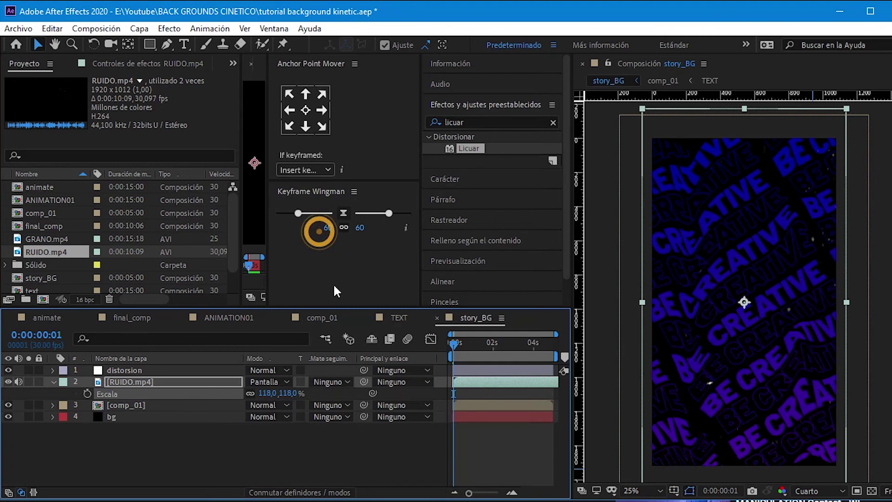
{"action": "key", "text": "space"}
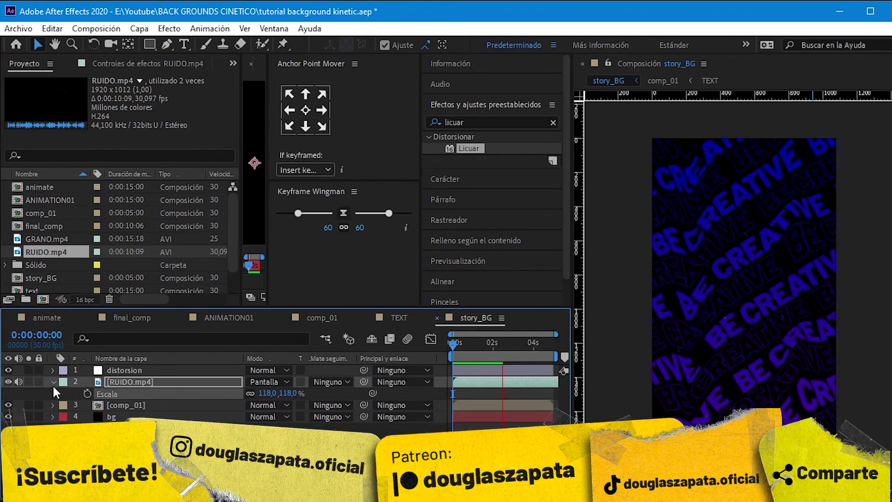
{"action": "left_click", "coordinate": [53, 382]}
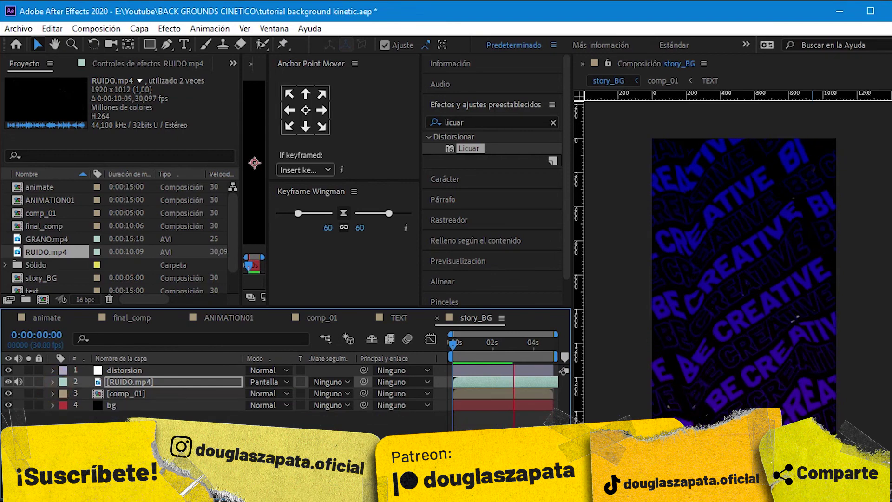